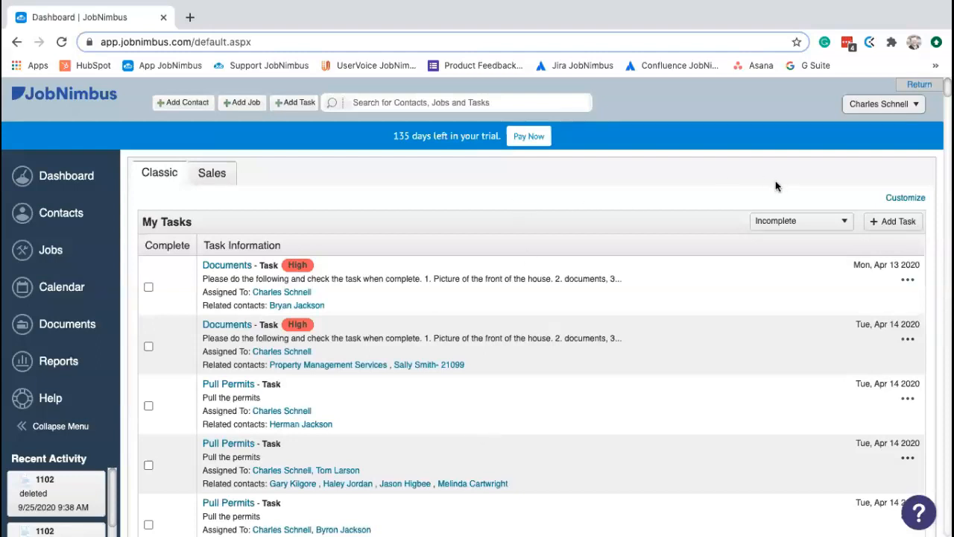
# Open the account settings and display the Templates section
pyautogui.click(878, 108)
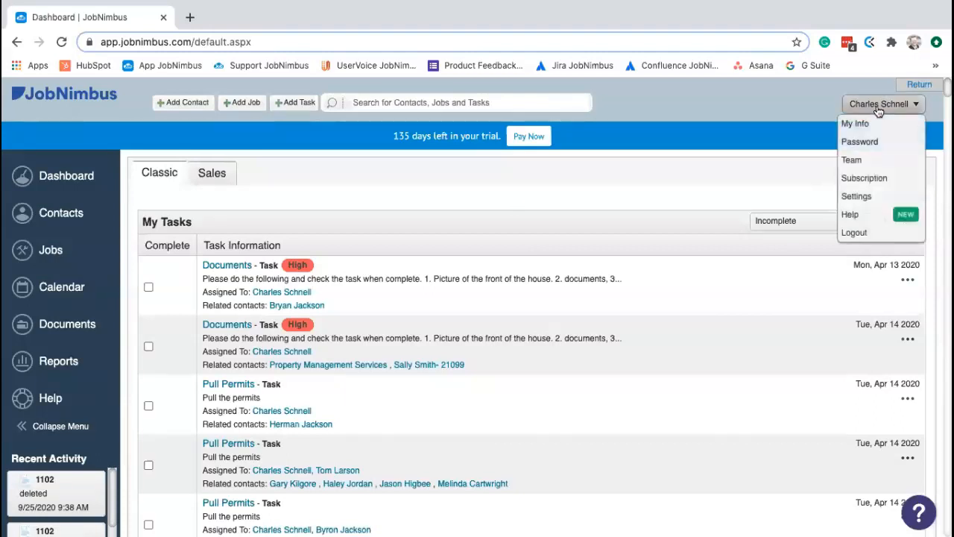
pyautogui.click(857, 197)
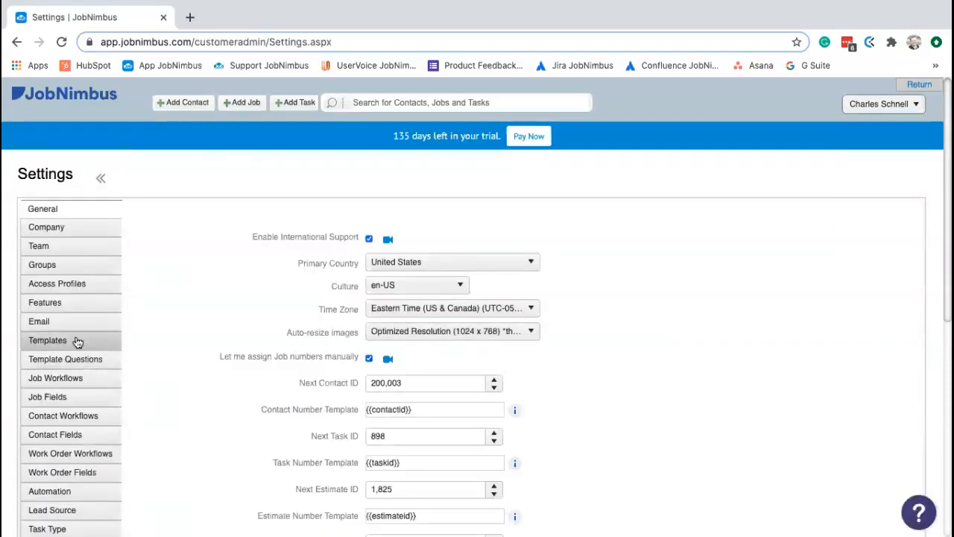
pyautogui.click(77, 341)
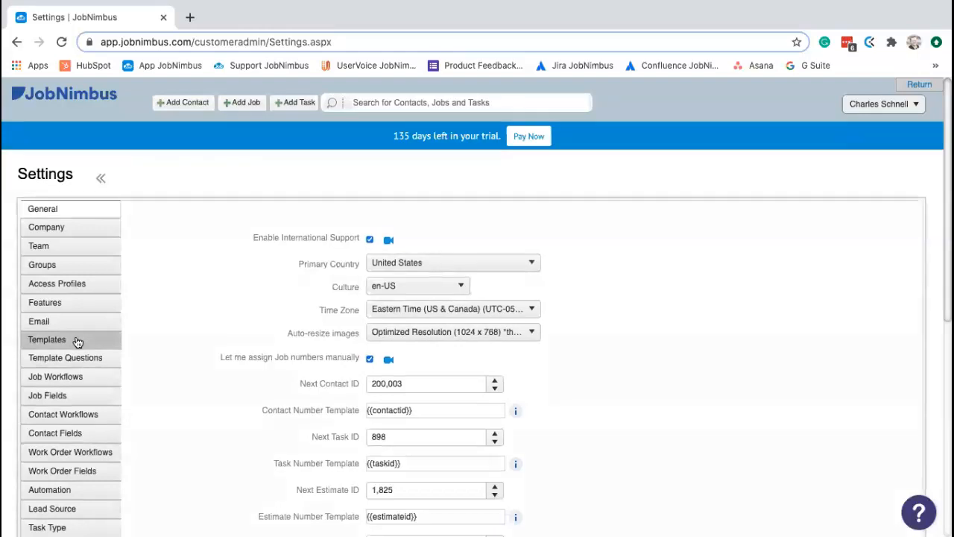
# Look through the existing templates by category, from Credit Memo and Email down to Document and Work Order
pyautogui.scroll(-1, 381, 436)
pyautogui.scroll(-6, 379, 437)
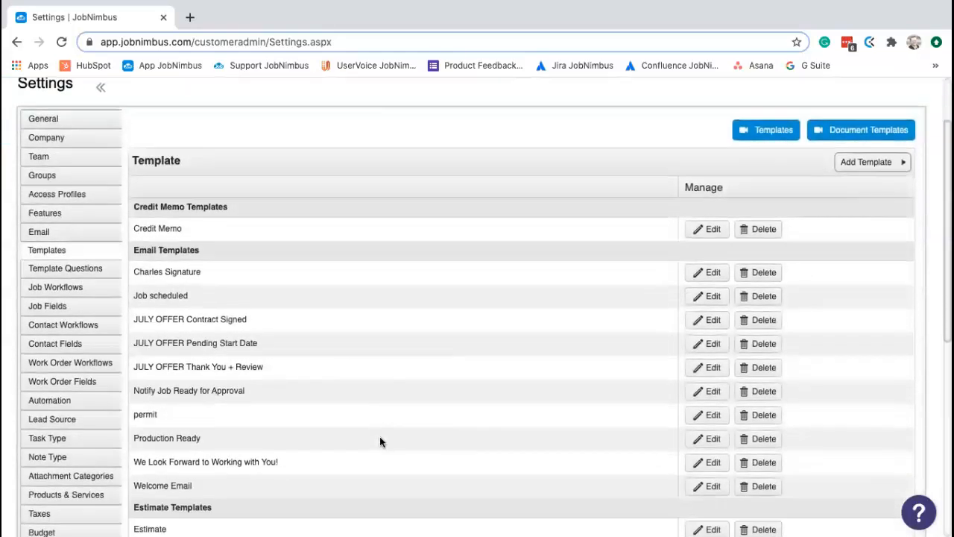
pyautogui.scroll(5, 378, 441)
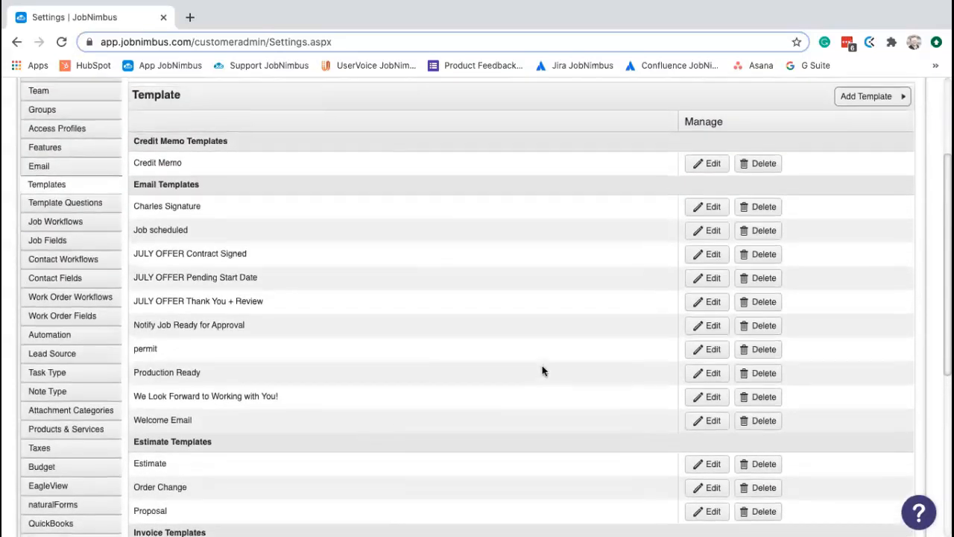
pyautogui.scroll(2, 522, 369)
pyautogui.scroll(-2, 482, 366)
pyautogui.scroll(-1, 482, 360)
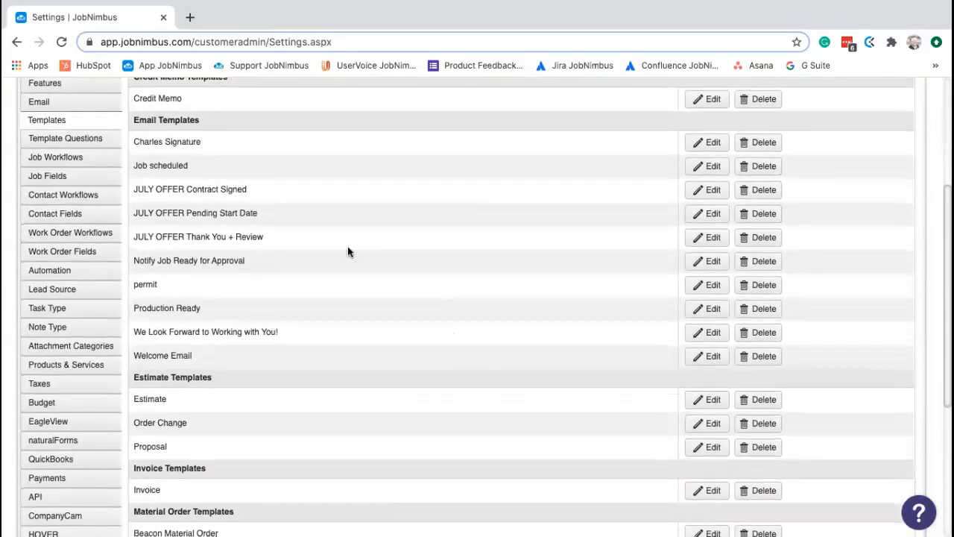
pyautogui.scroll(-4, 278, 322)
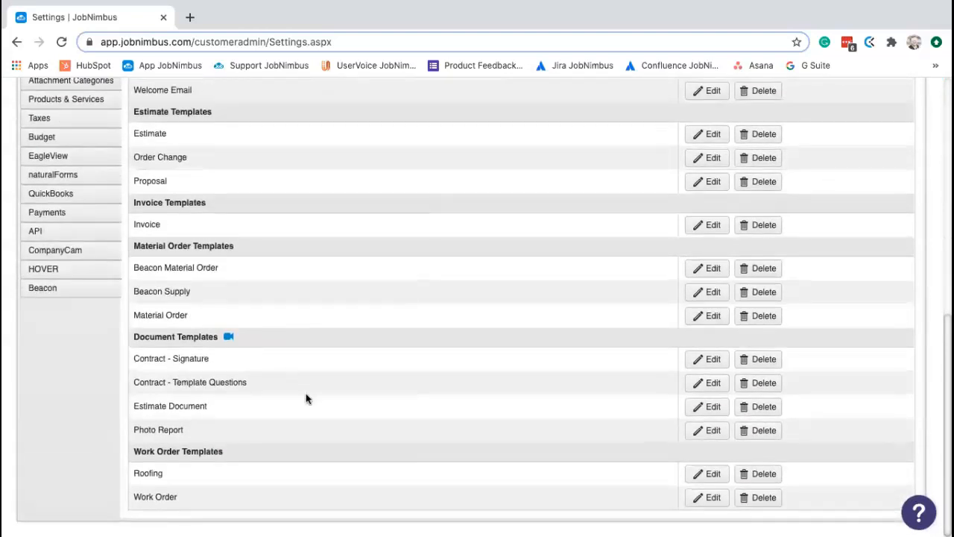
pyautogui.scroll(4, 302, 393)
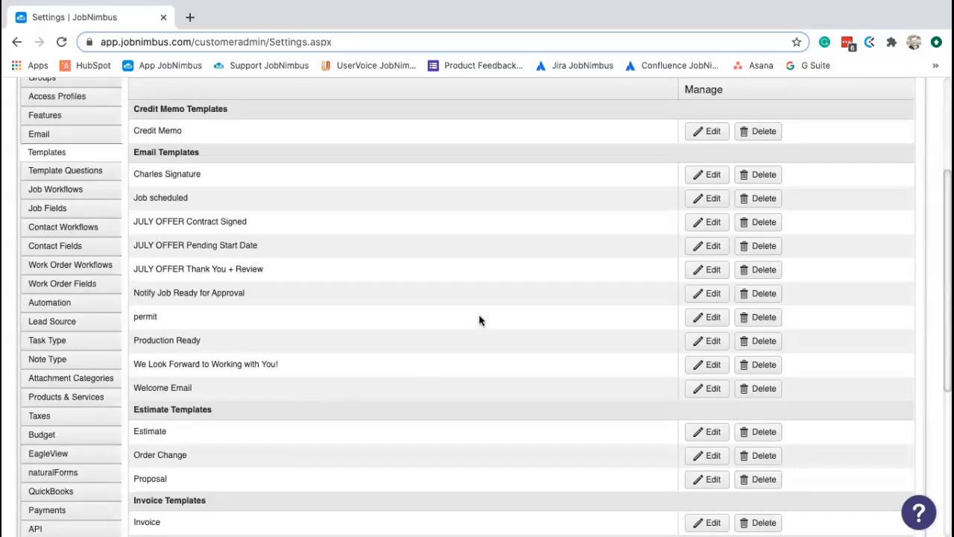
pyautogui.scroll(1, 479, 321)
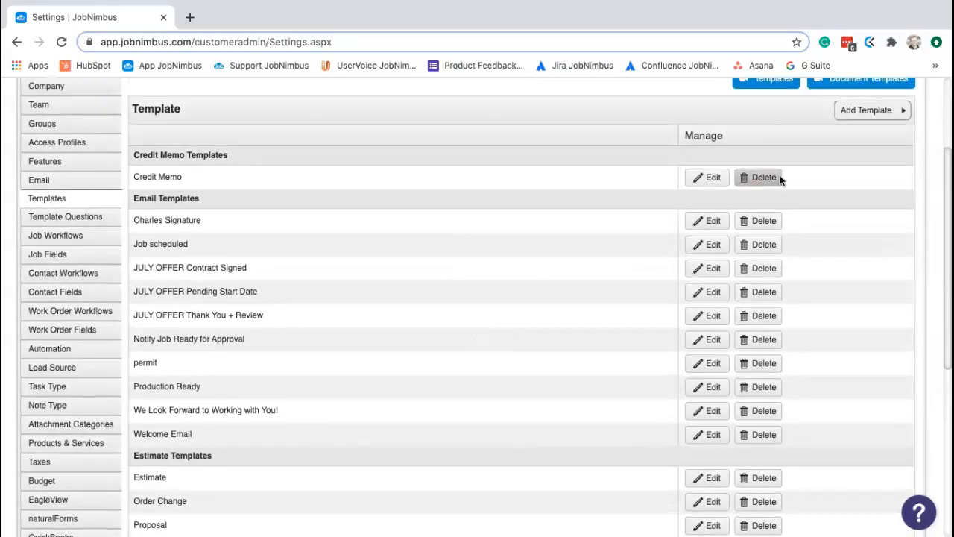
# Start adding a new template of type Email
pyautogui.click(863, 118)
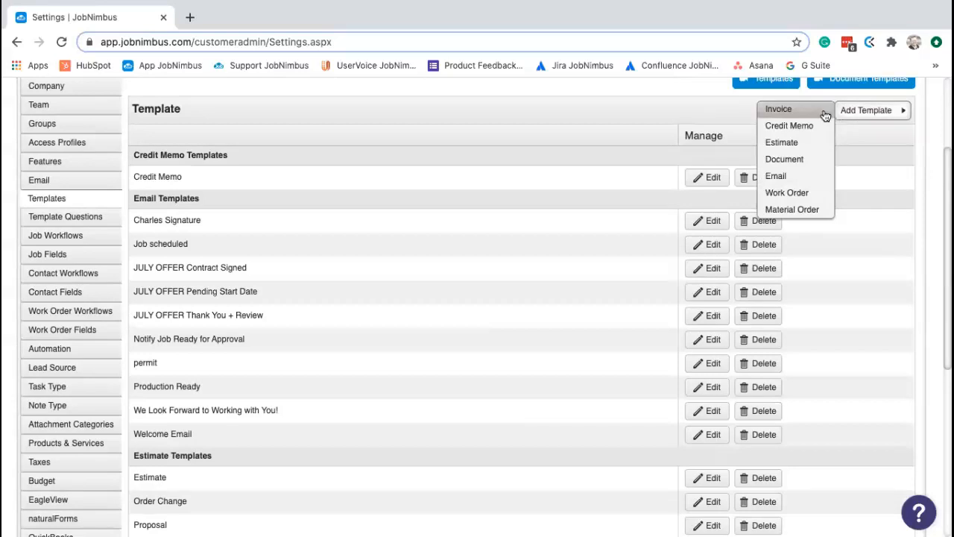
pyautogui.click(805, 178)
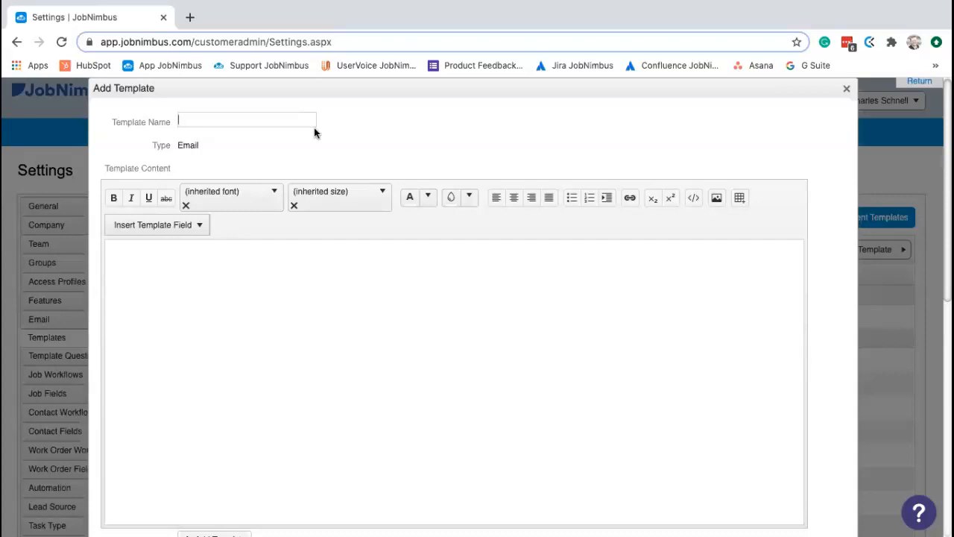
pyautogui.scroll(-1, 340, 236)
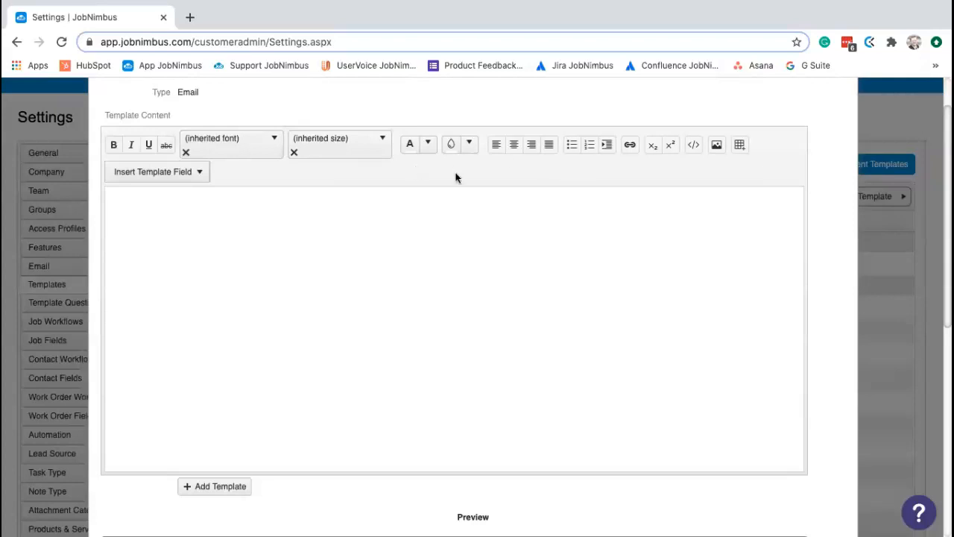
# Insert a table with 4 columns and 4 rows into the template content using the Table Wizard
pyautogui.click(332, 196)
pyautogui.click(738, 147)
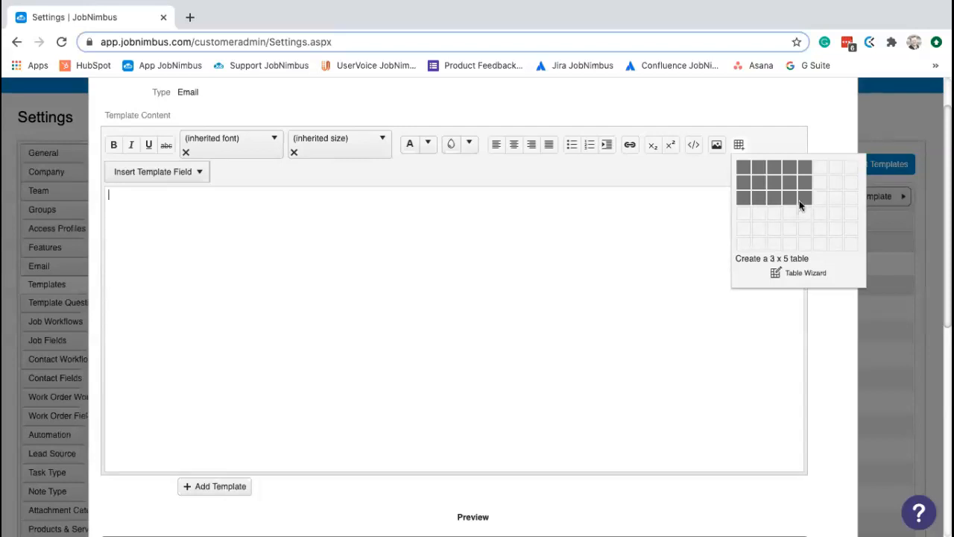
pyautogui.click(792, 274)
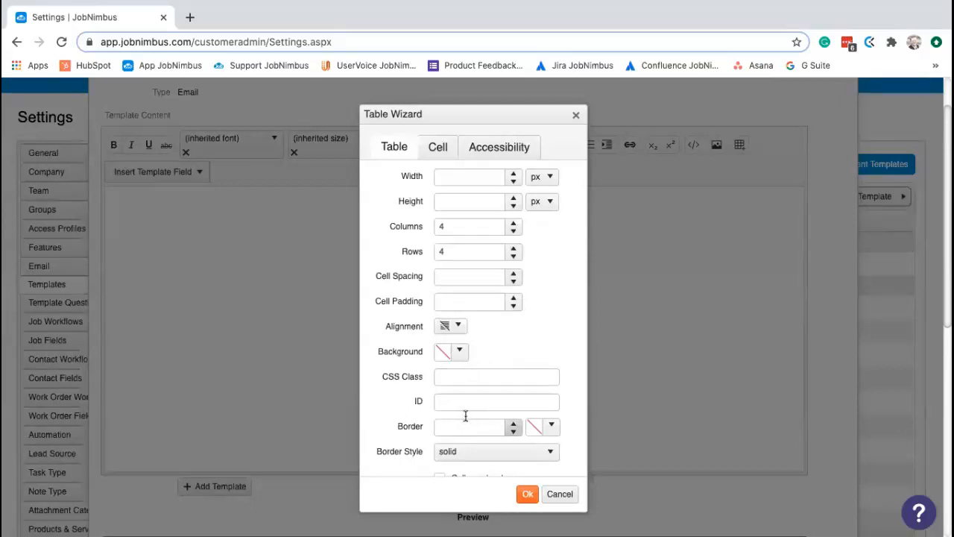
pyautogui.scroll(-1, 467, 417)
pyautogui.click(526, 474)
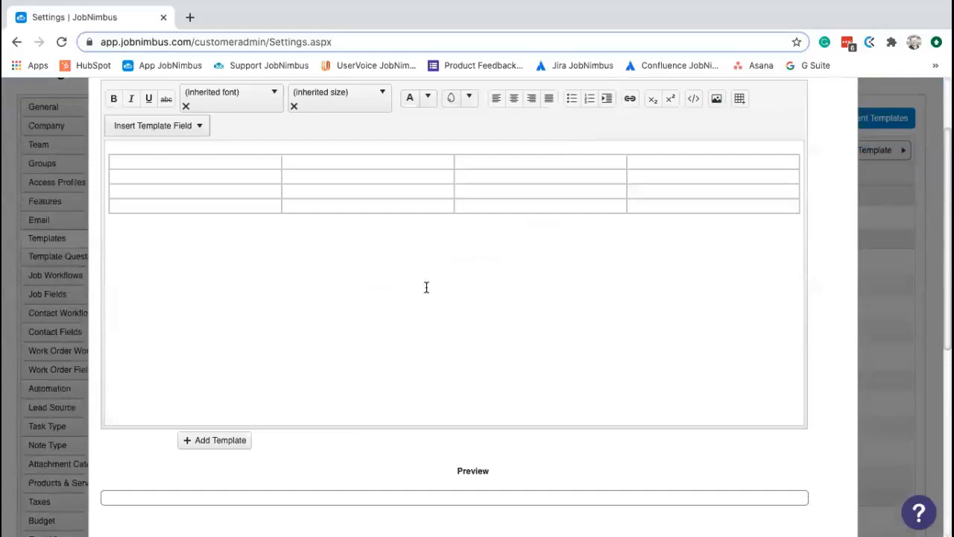
# Insert the Contact First Name template field above the table in the email template
pyautogui.scroll(2, 413, 308)
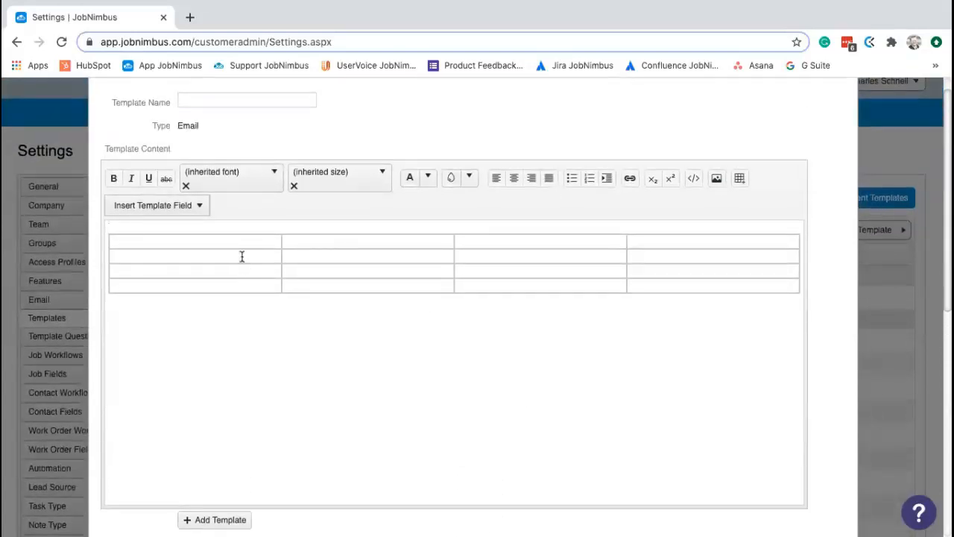
pyautogui.click(198, 206)
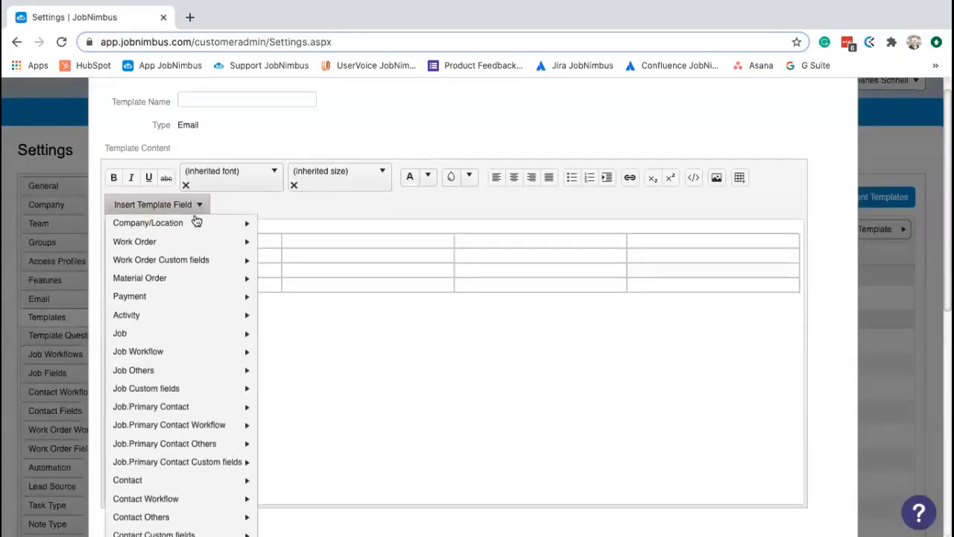
pyautogui.scroll(-1, 187, 198)
pyautogui.click(189, 191)
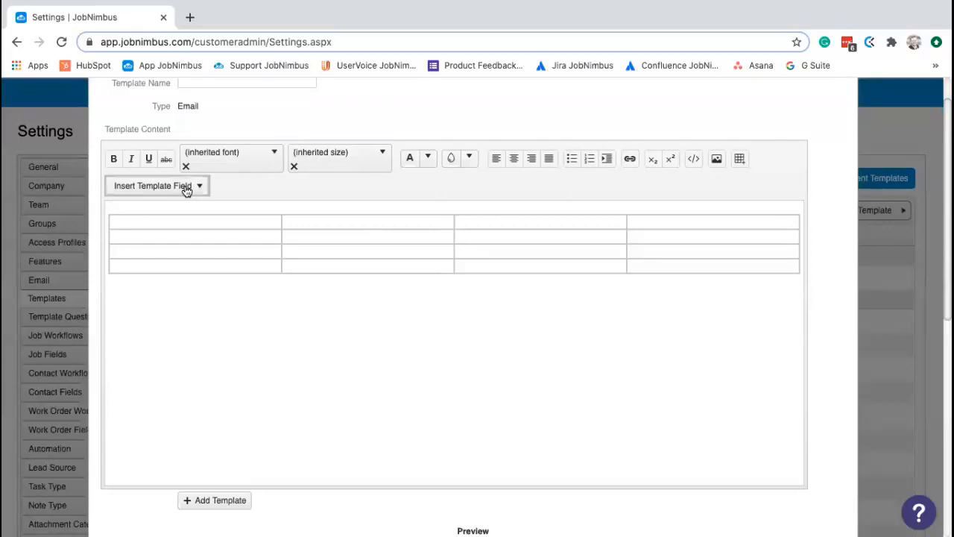
pyautogui.click(186, 191)
pyautogui.scroll(-1, 181, 256)
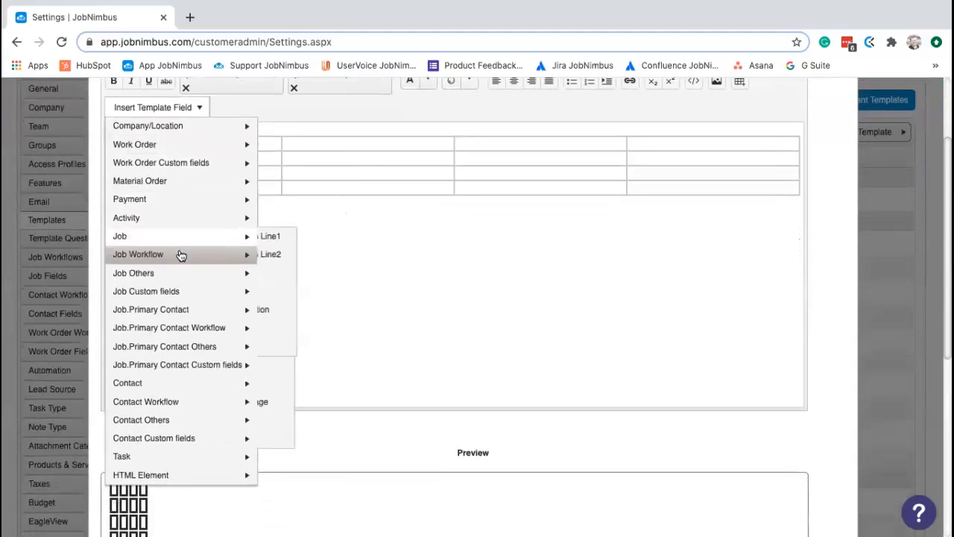
pyautogui.scroll(1, 179, 255)
pyautogui.moveTo(179, 170)
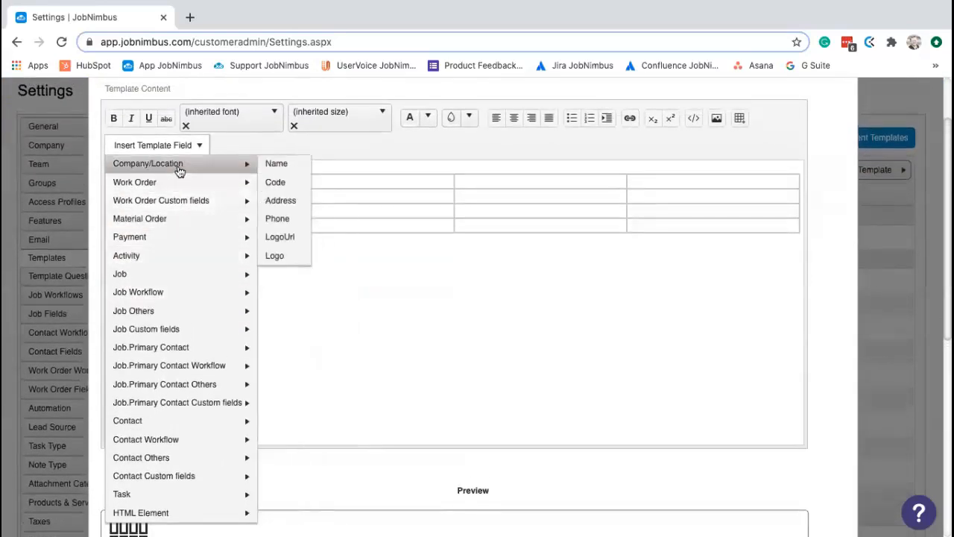
pyautogui.moveTo(172, 255)
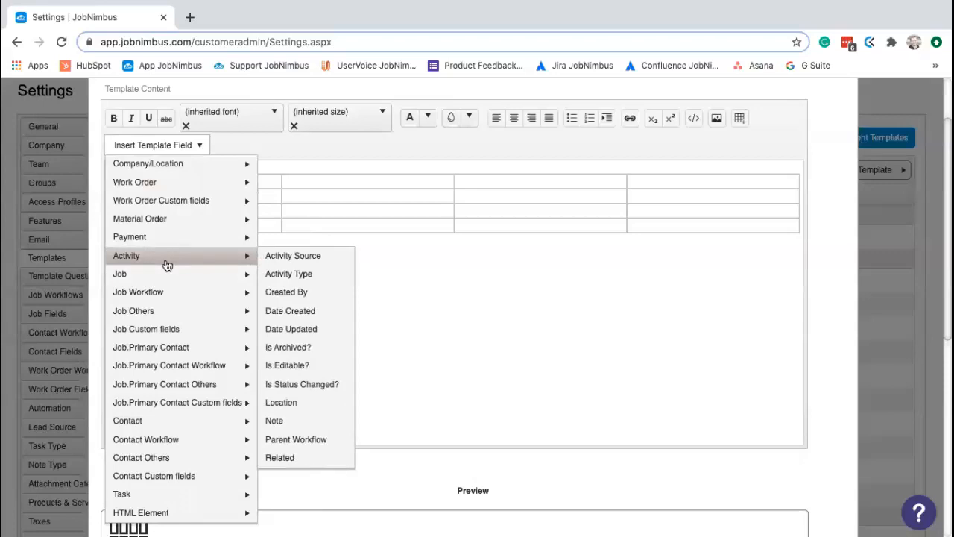
pyautogui.moveTo(181, 422)
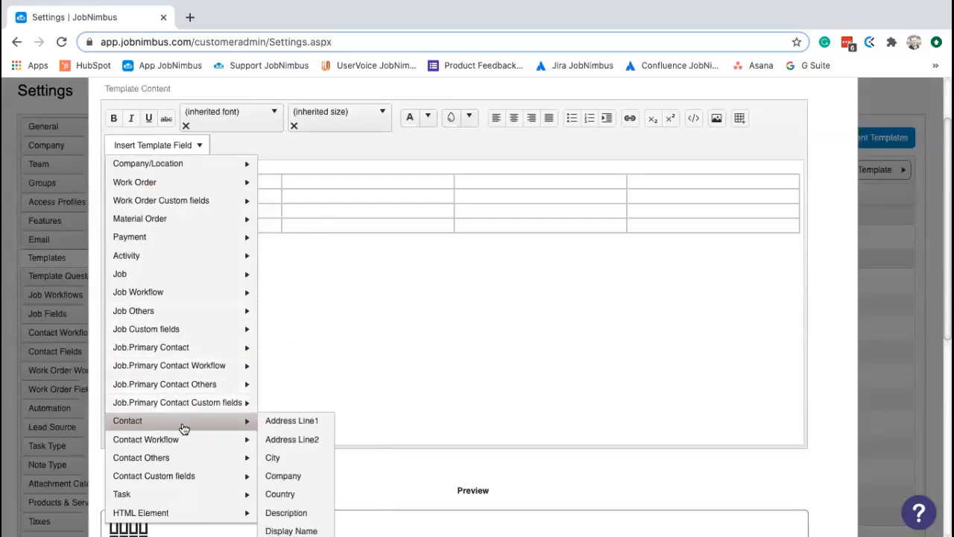
pyautogui.scroll(-2, 283, 462)
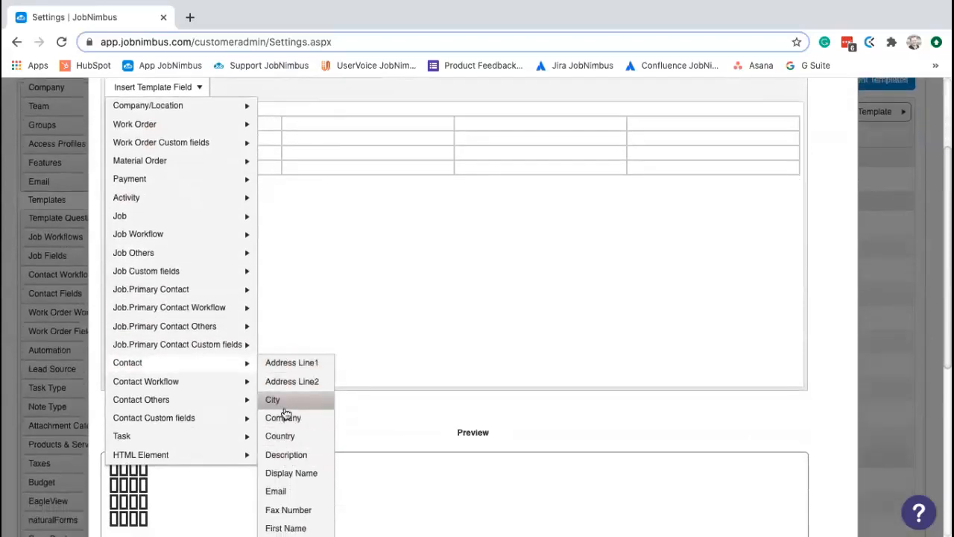
pyautogui.scroll(-3, 285, 419)
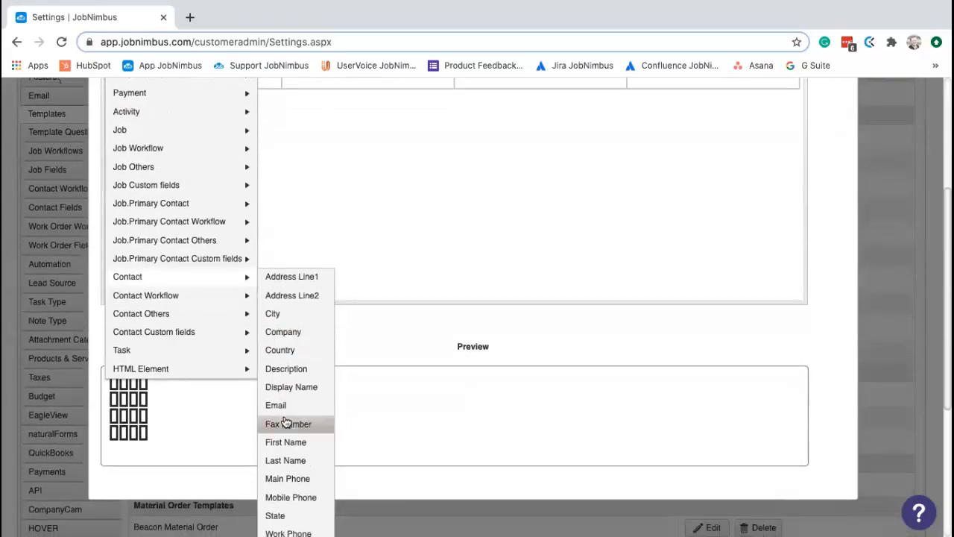
pyautogui.scroll(-1, 286, 417)
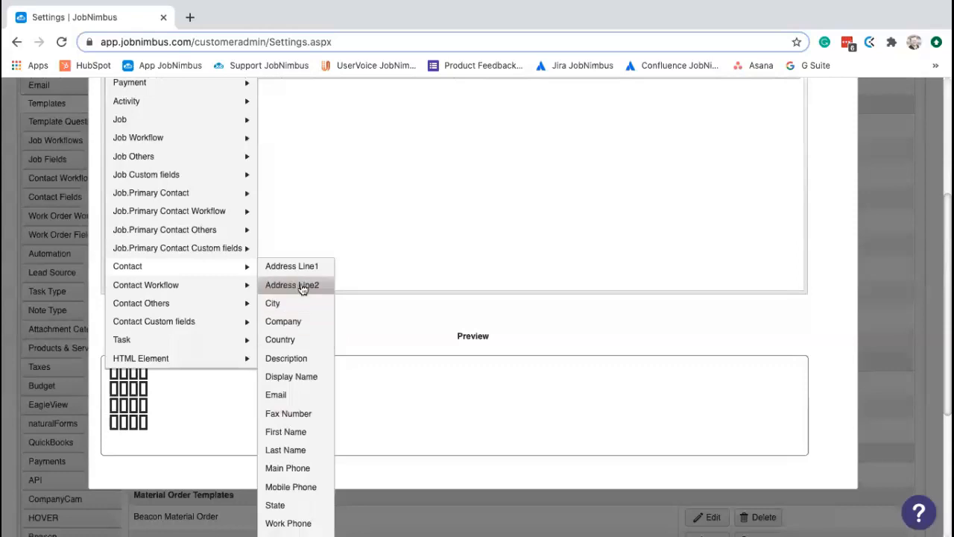
pyautogui.click(285, 438)
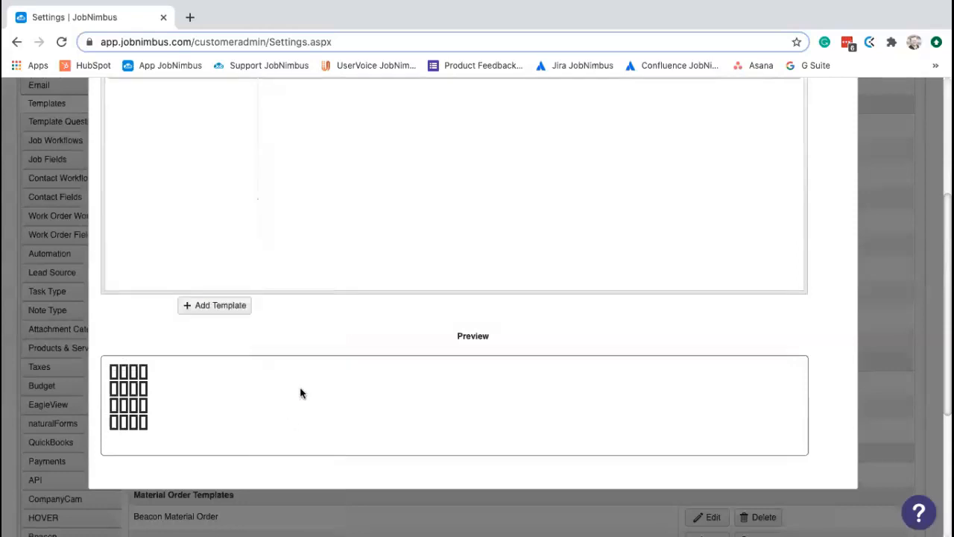
# Complete the greeting line as "Hey {{ContactFirstName}}," by adding "Hey" before the field and a comma after it
pyautogui.scroll(10, 271, 358)
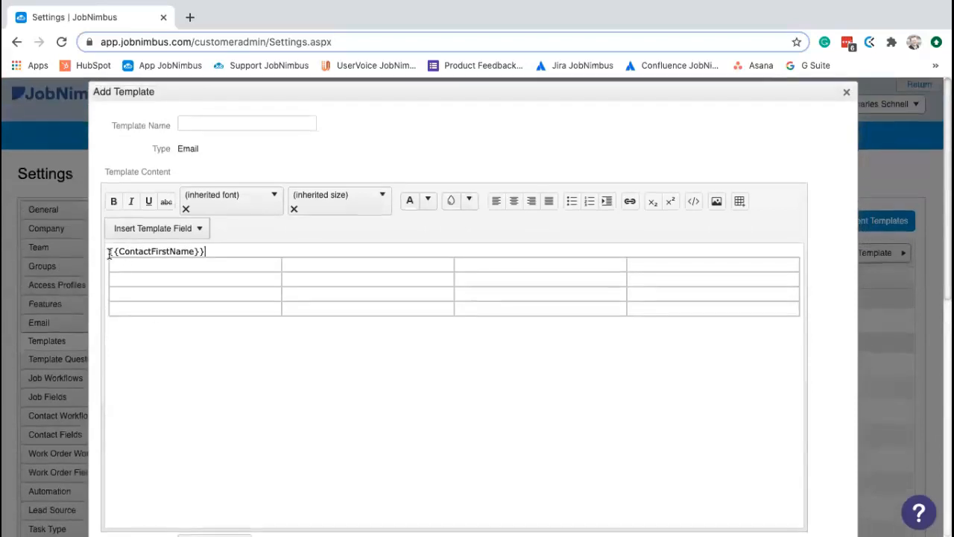
pyautogui.write('Hello')
pyautogui.press('BackSpace')
pyautogui.press('BackSpace')
pyautogui.press('BackSpace')
pyautogui.press('BackSpace')
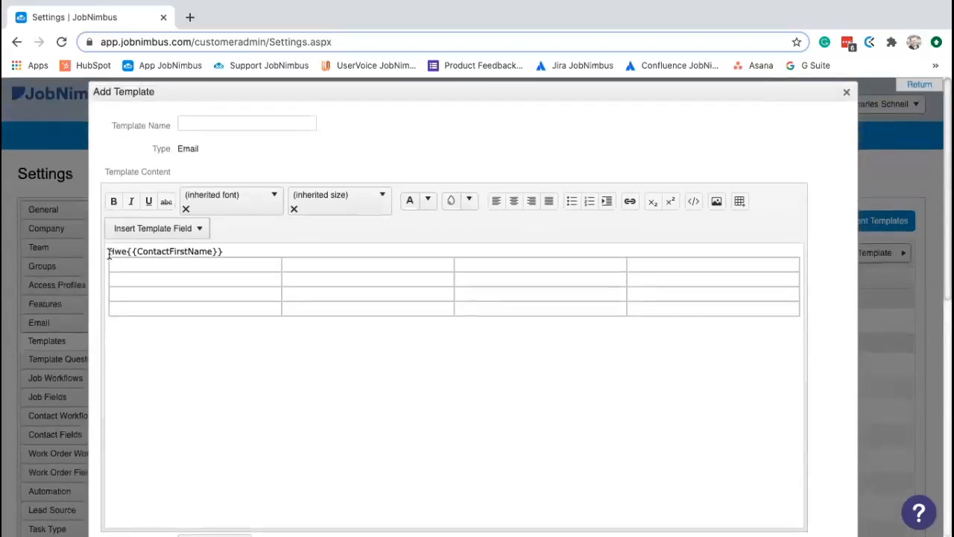
pyautogui.write('ey')
pyautogui.click(226, 250)
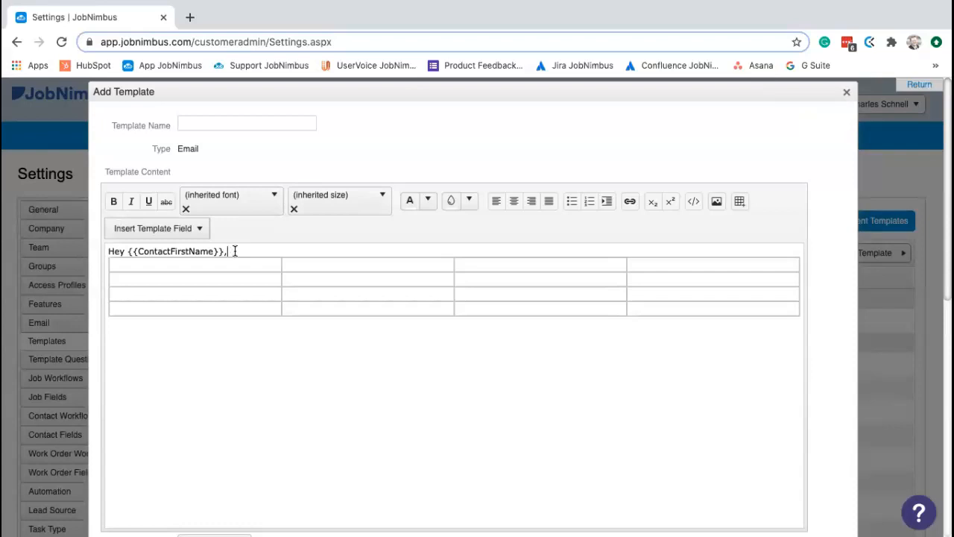
# Insert the Contact Workflow Sales Rep template field below the table
pyautogui.click(211, 359)
pyautogui.scroll(-1, 202, 249)
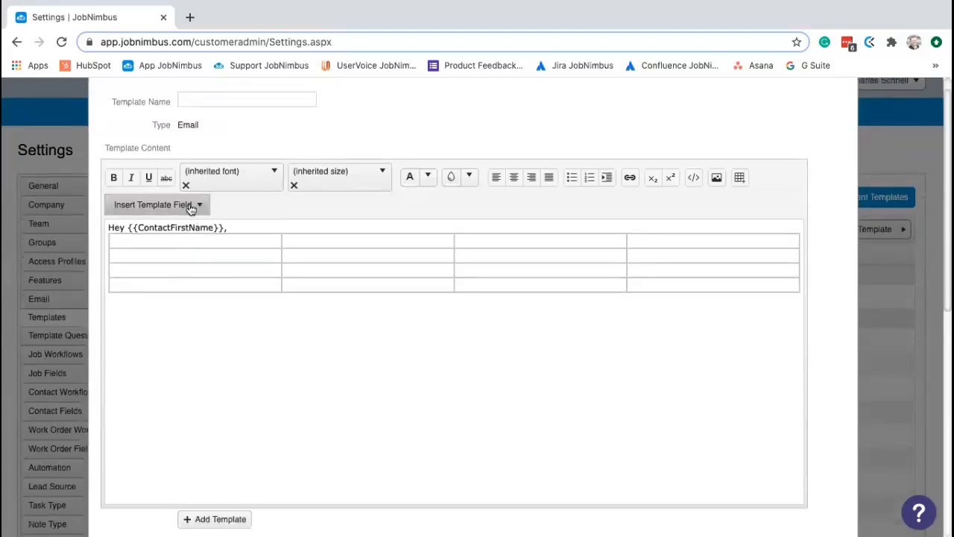
pyautogui.click(191, 205)
pyautogui.scroll(-3, 187, 363)
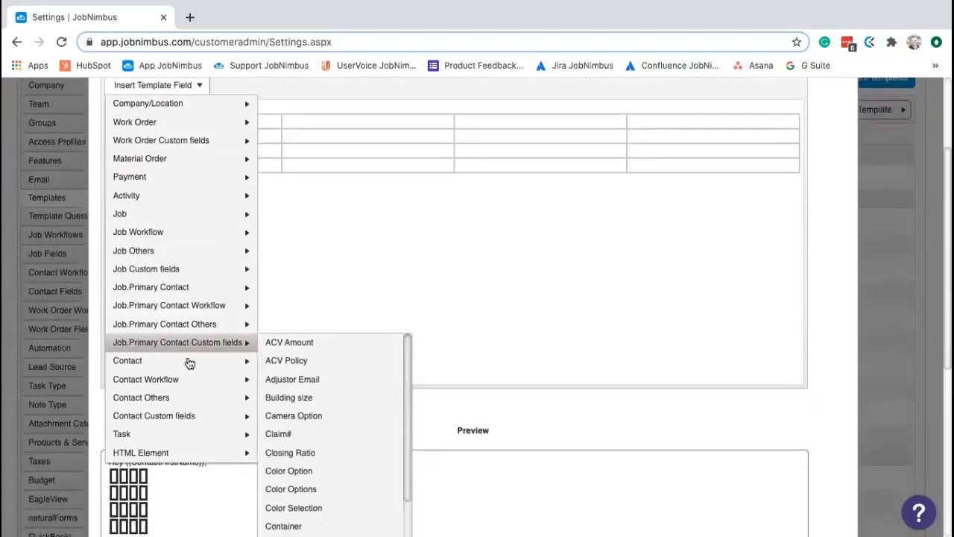
pyautogui.moveTo(193, 360)
pyautogui.scroll(-3, 313, 423)
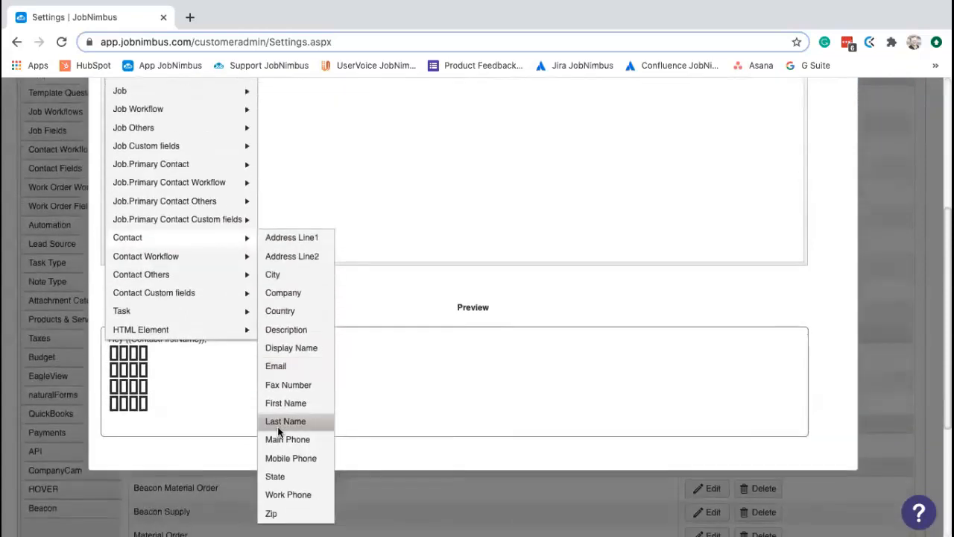
pyautogui.moveTo(223, 256)
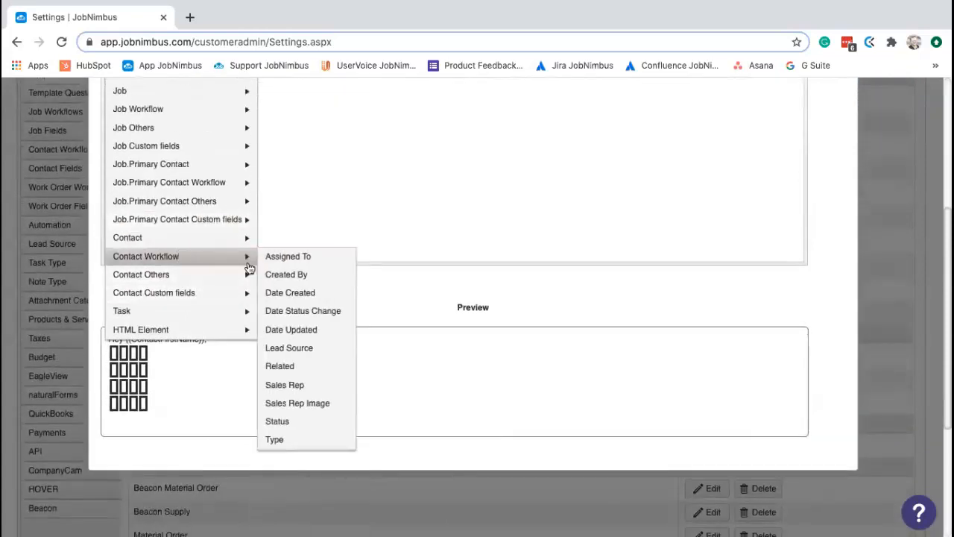
pyautogui.click(285, 385)
pyautogui.scroll(4, 290, 301)
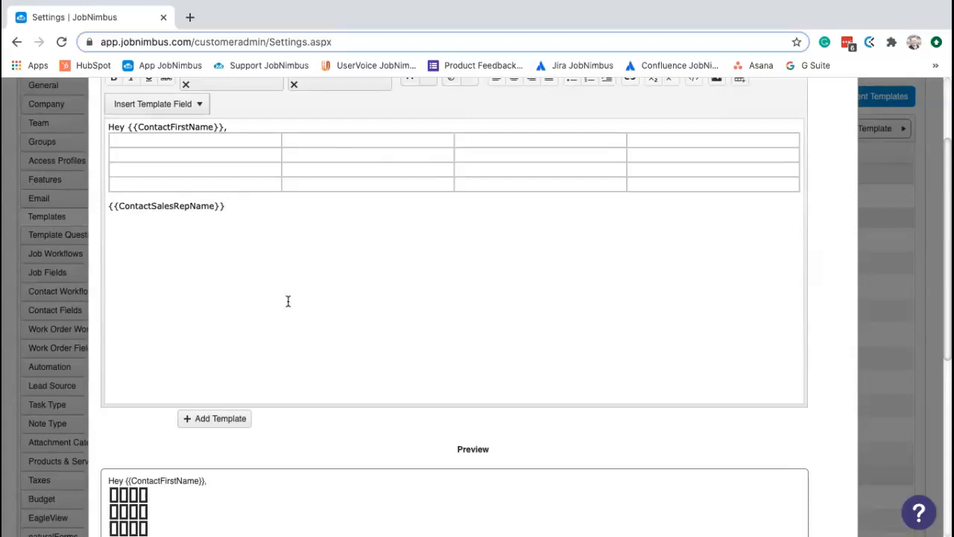
pyautogui.scroll(3, 304, 353)
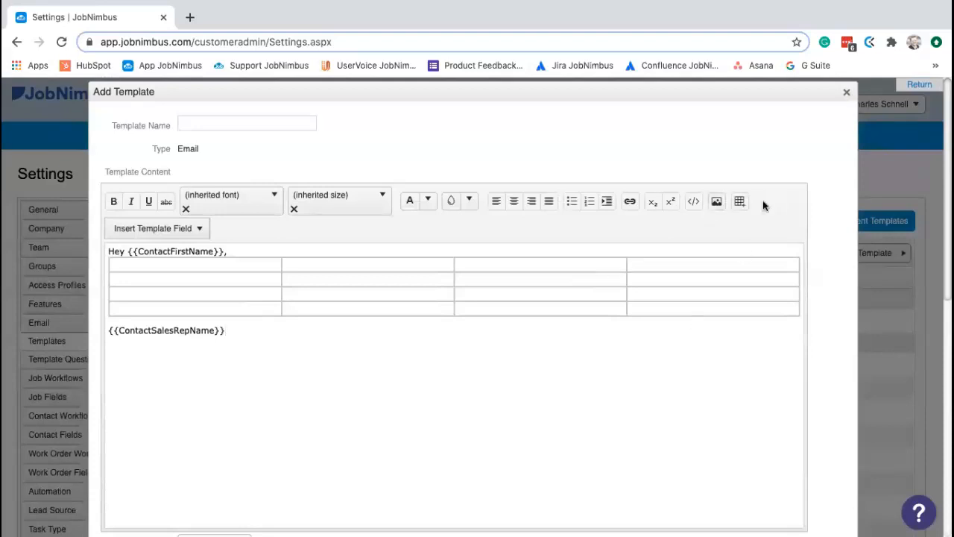
# Look over the new email template and close it without adding it
pyautogui.scroll(-3, 528, 366)
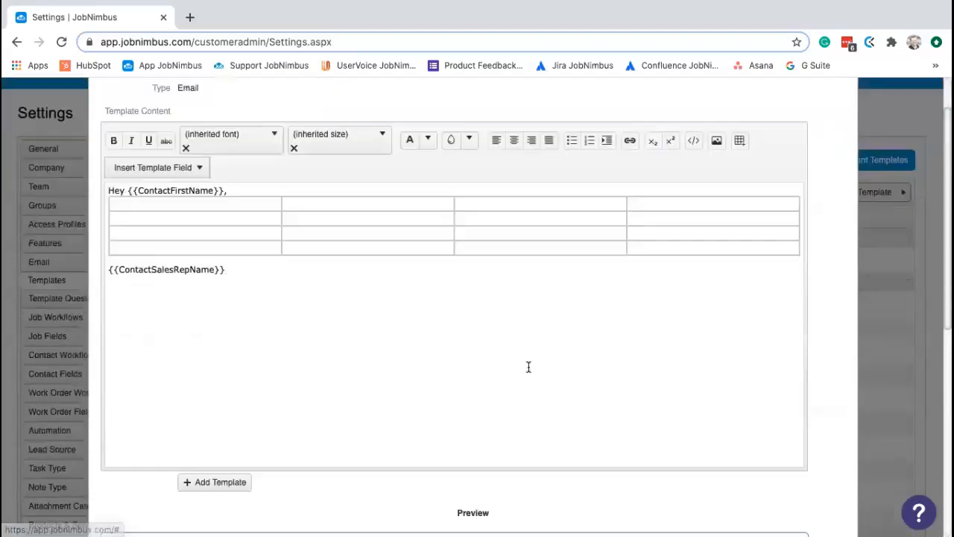
pyautogui.click(237, 351)
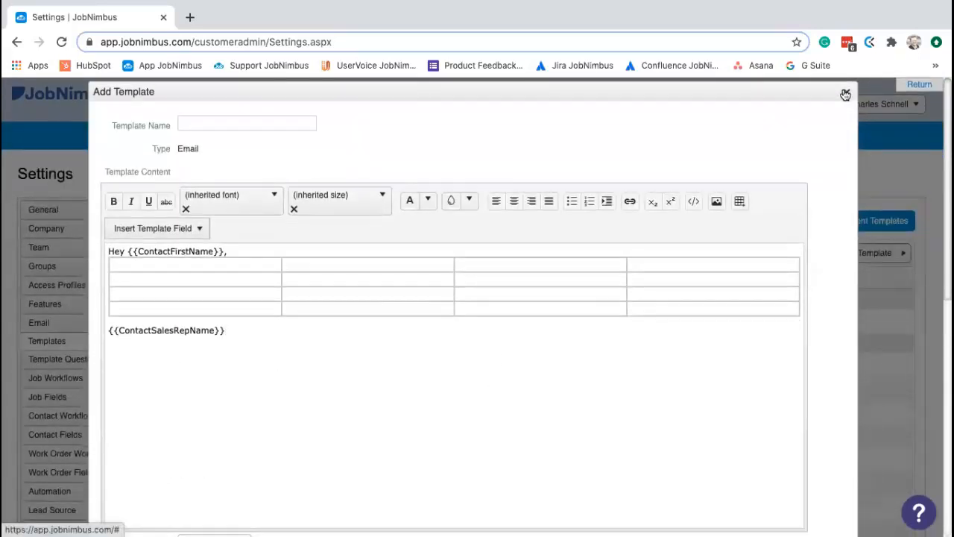
pyautogui.click(846, 93)
# Open the Automation settings and examine which rules send email templates, including their conditions and actions
pyautogui.scroll(-1, 417, 373)
pyautogui.scroll(-1, 403, 410)
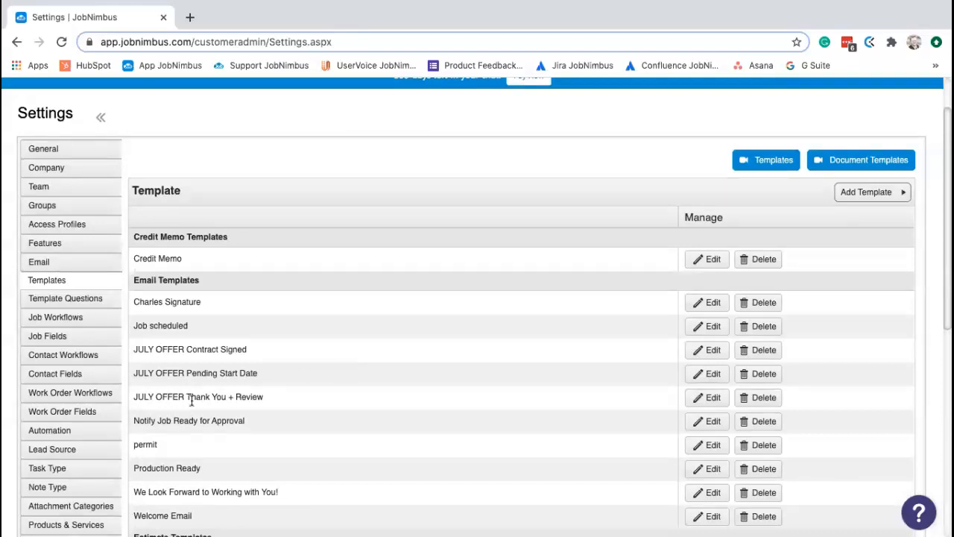
pyautogui.click(104, 438)
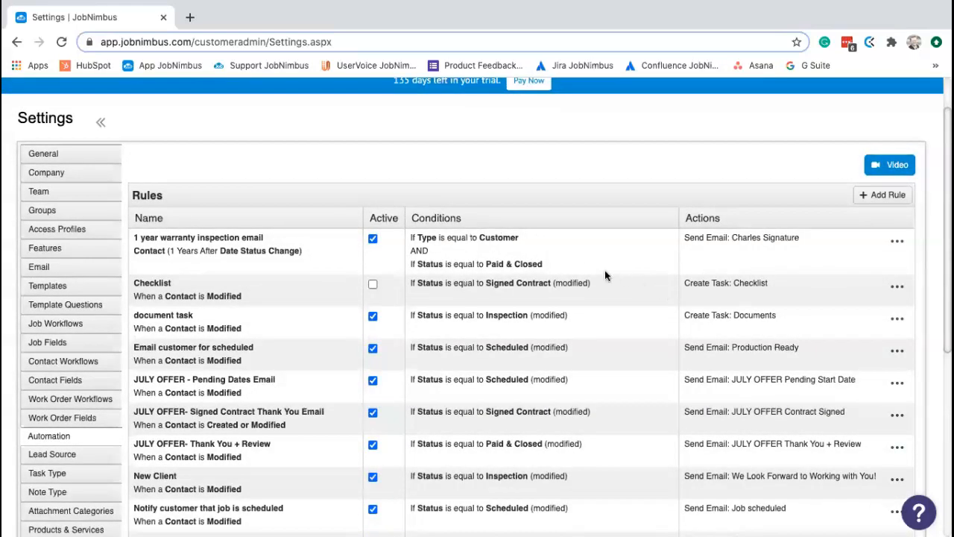
pyautogui.tripleClick(796, 239)
pyautogui.click(803, 238)
pyautogui.scroll(-3, 578, 309)
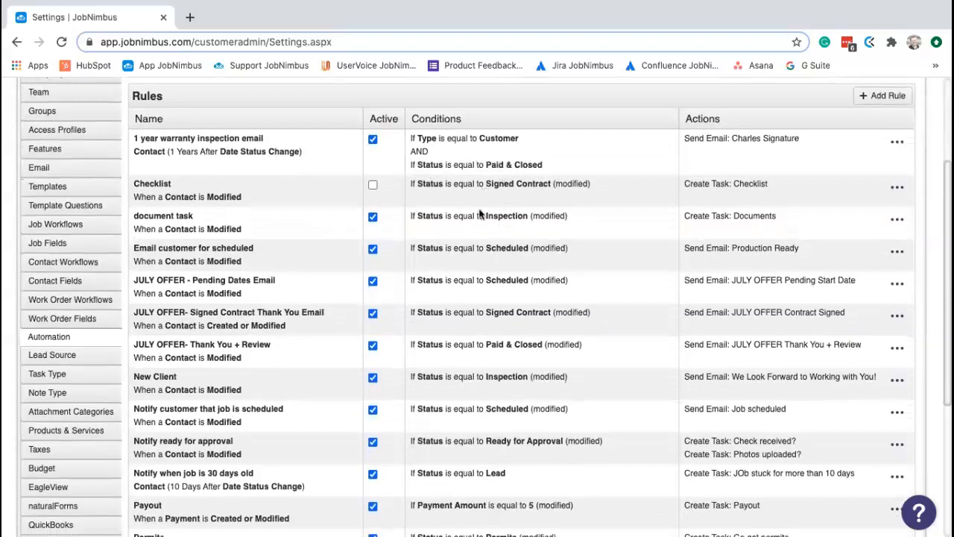
pyautogui.scroll(1, 481, 214)
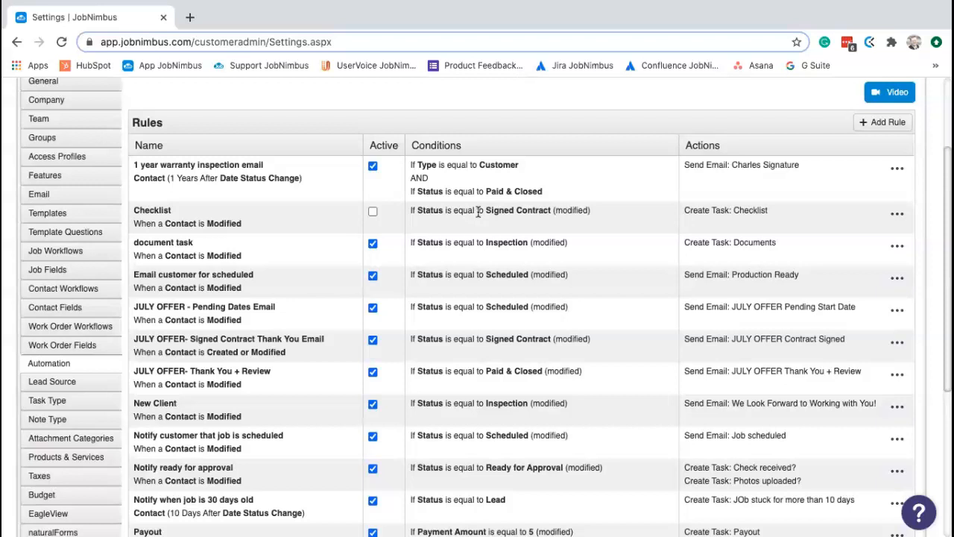
pyautogui.scroll(-1, 494, 258)
pyautogui.scroll(2, 494, 257)
pyautogui.scroll(-4, 494, 257)
pyautogui.scroll(-1, 494, 255)
pyautogui.scroll(3, 494, 257)
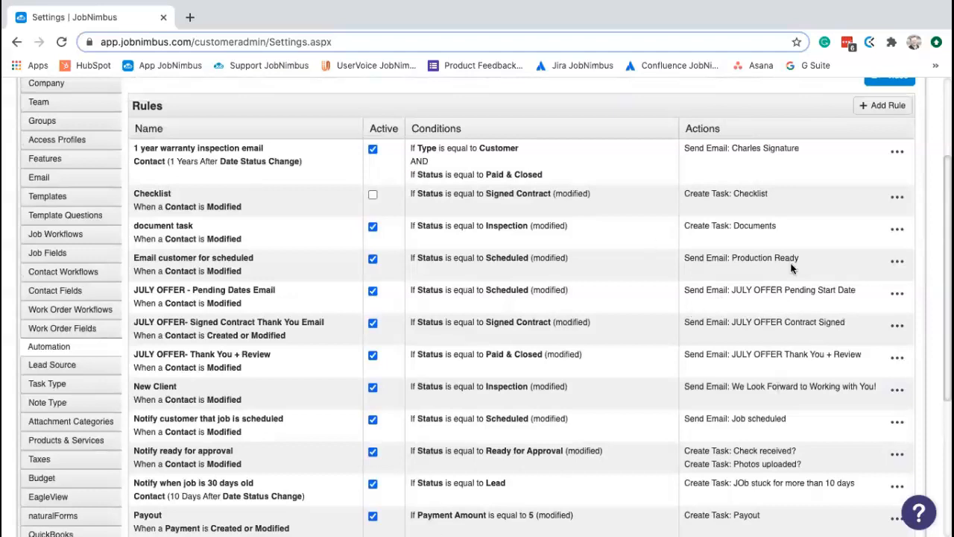
pyautogui.scroll(2, 418, 320)
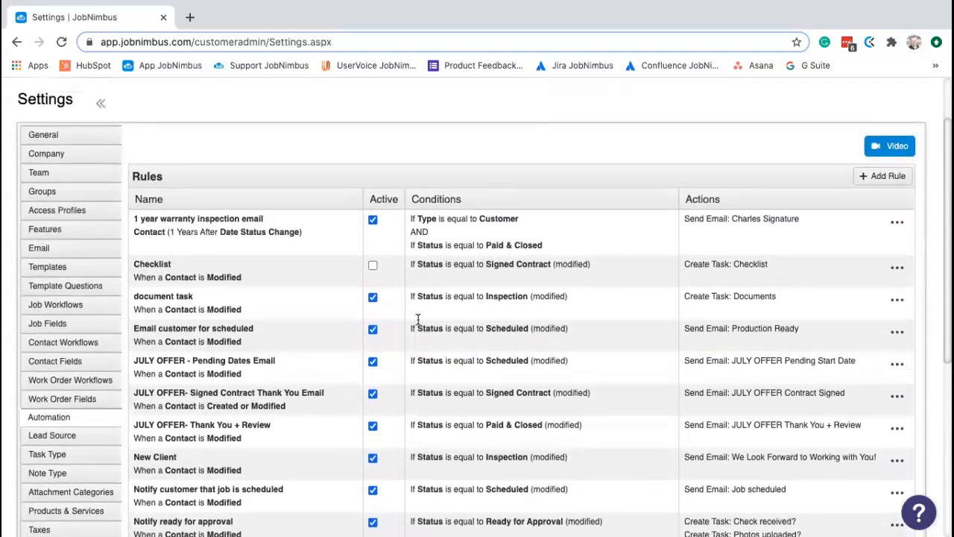
pyautogui.scroll(2, 298, 283)
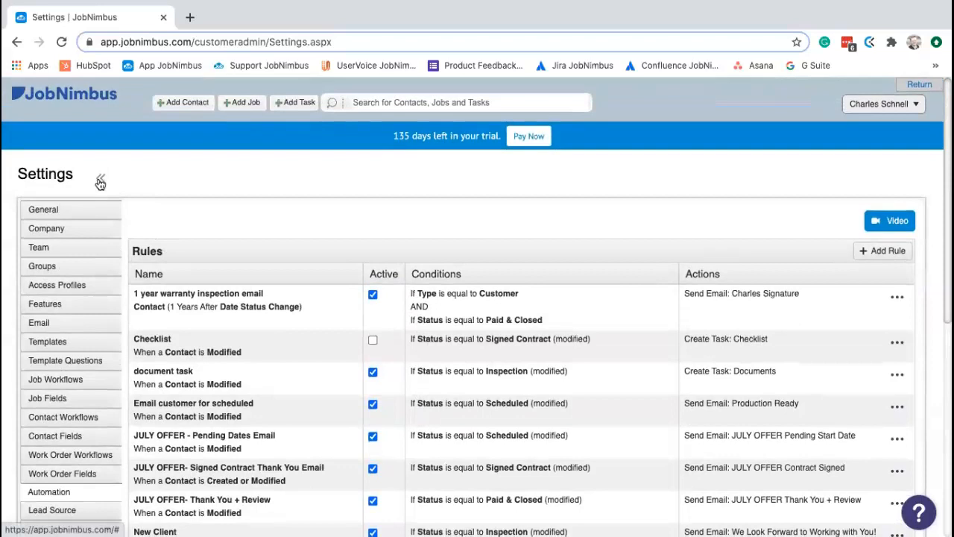
# Leave the settings and open the customer's contact record by searching for the contact's first name
pyautogui.click(102, 183)
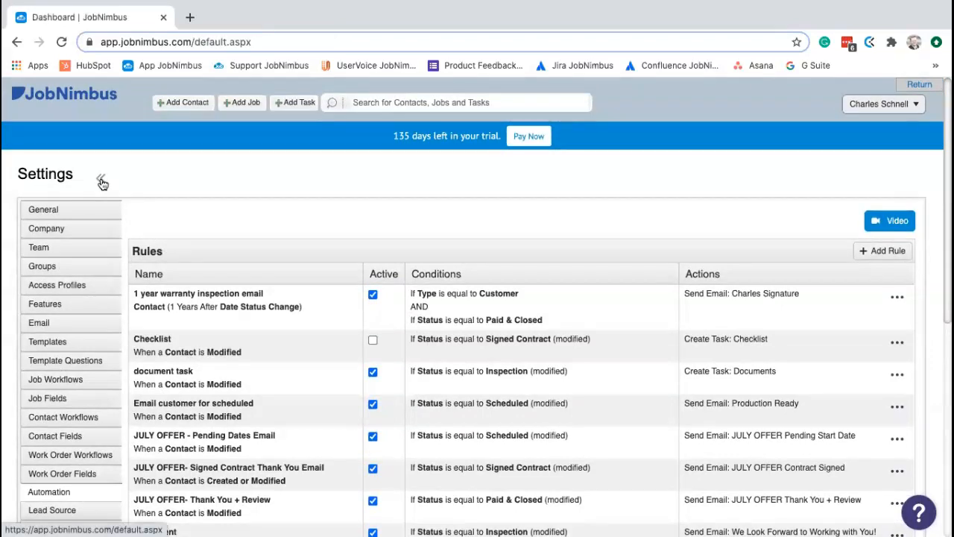
pyautogui.click(377, 102)
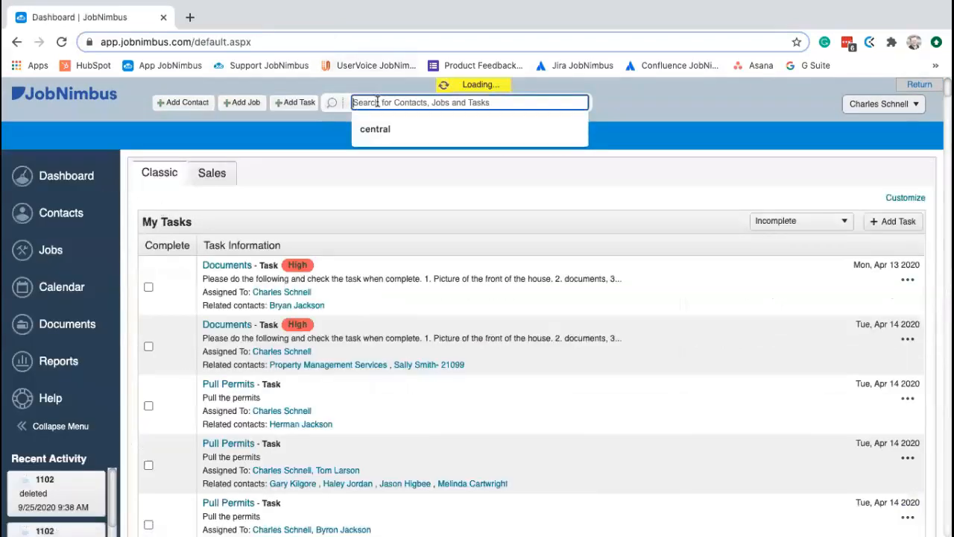
pyautogui.write('glen')
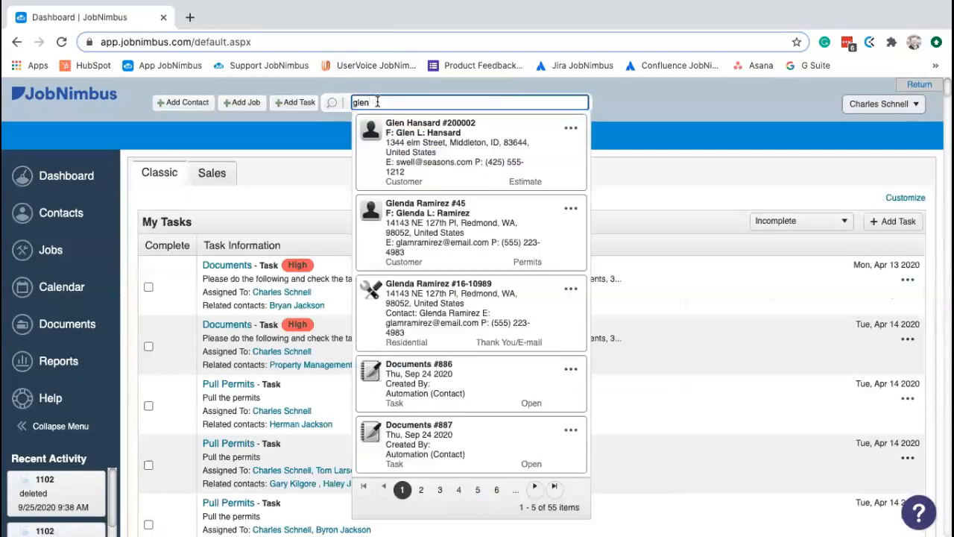
pyautogui.click(392, 152)
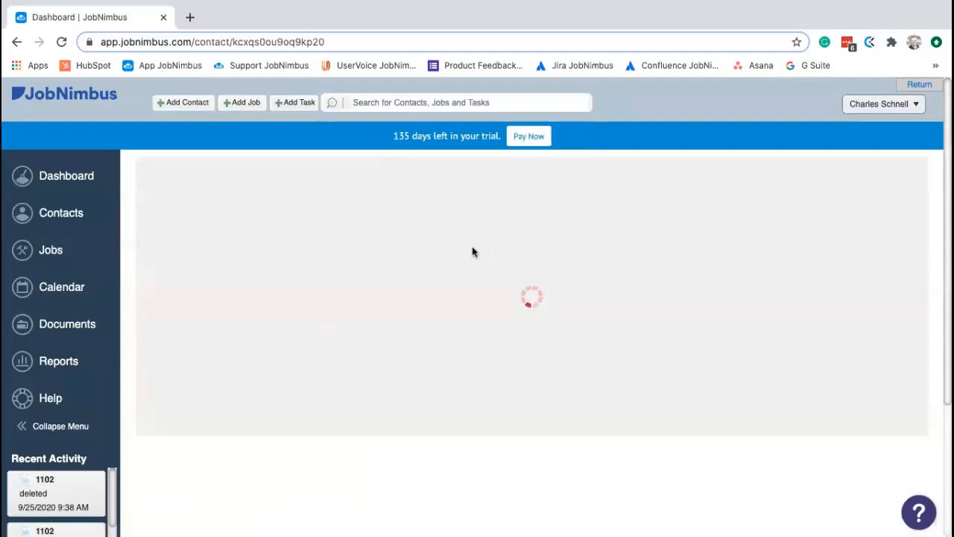
# Start a new note of type Email from the contact's activity list
pyautogui.scroll(-1, 419, 252)
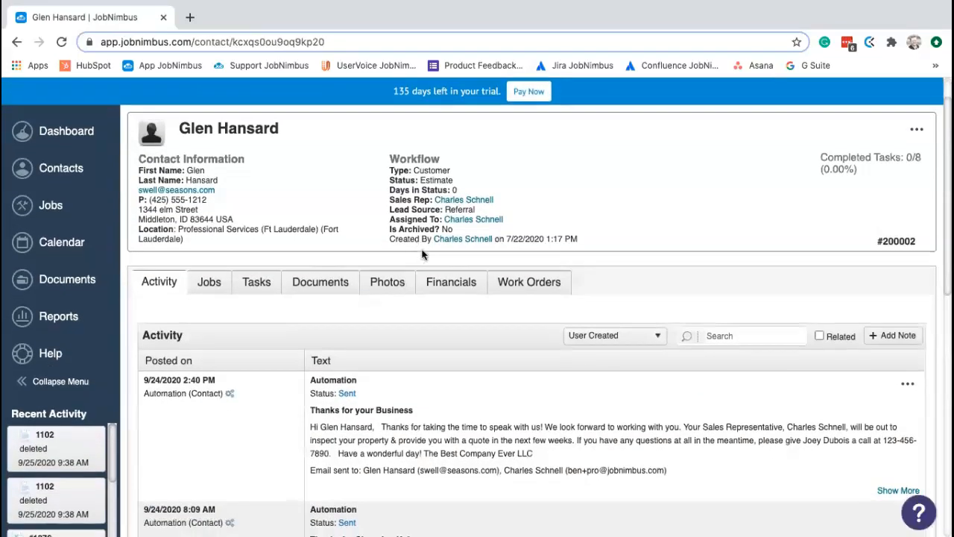
pyautogui.scroll(-1, 514, 303)
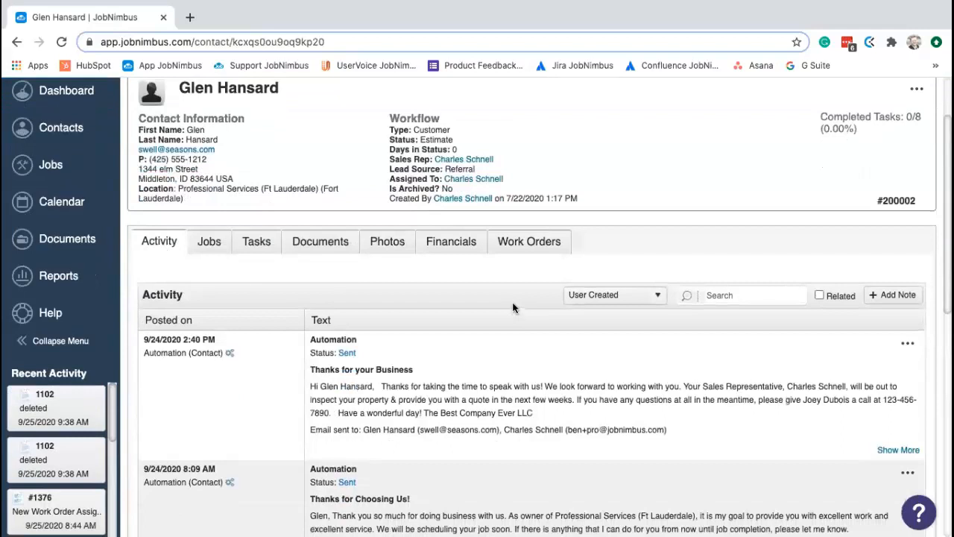
pyautogui.scroll(-1, 509, 305)
pyautogui.scroll(2, 508, 305)
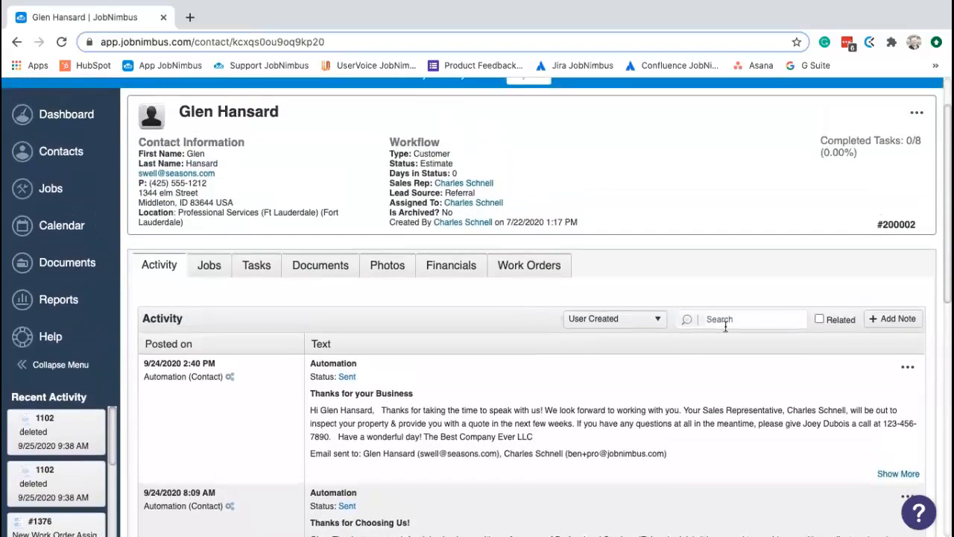
pyautogui.scroll(1, 753, 313)
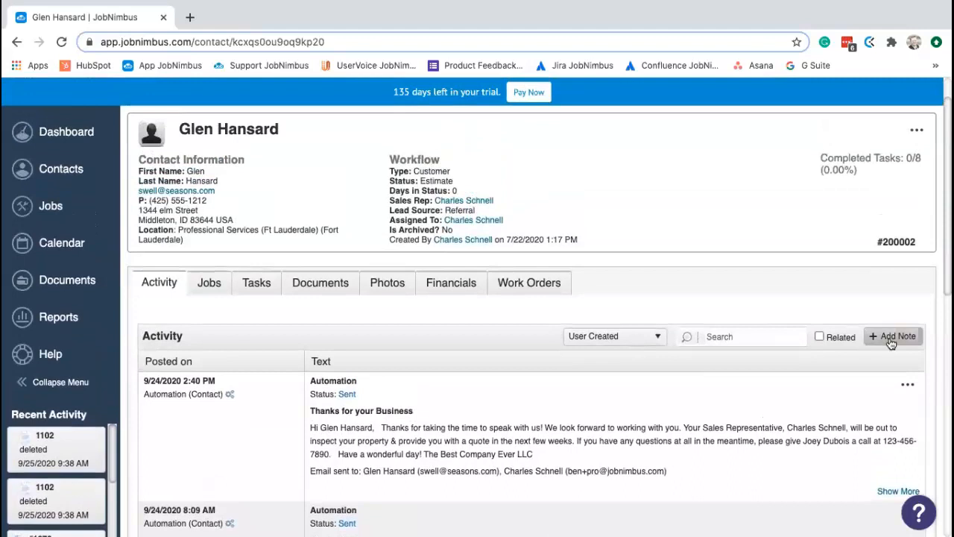
pyautogui.click(890, 339)
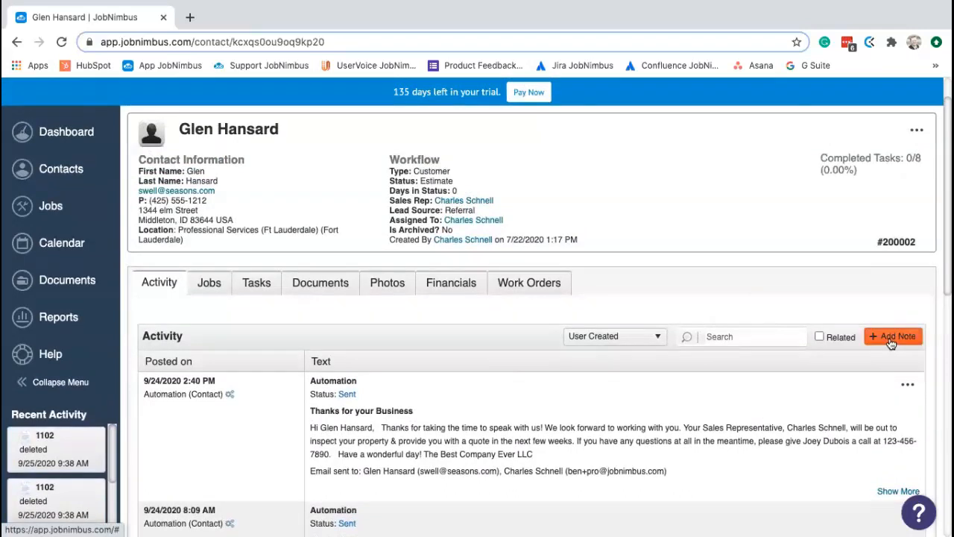
pyautogui.click(440, 210)
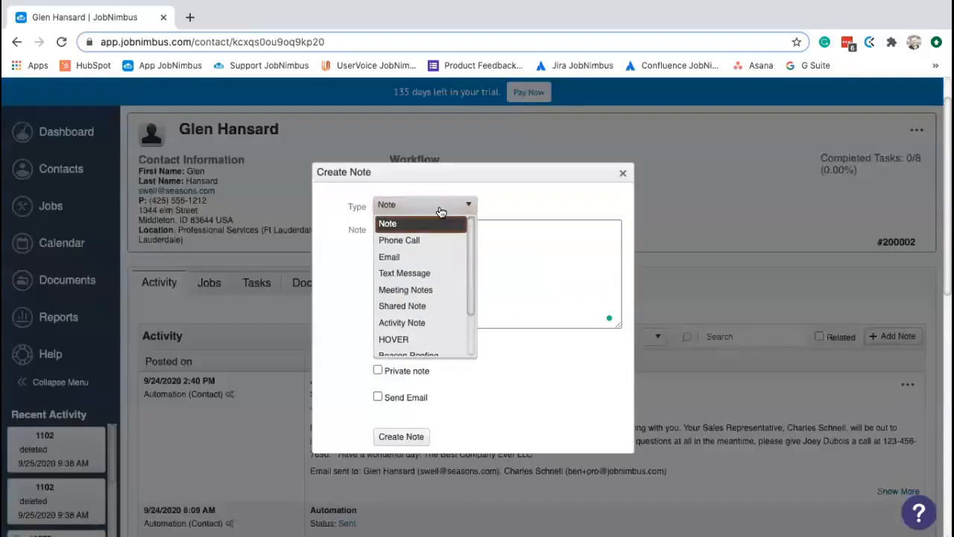
pyautogui.click(410, 256)
# Insert the "We Look Forward to Working with You!" template into the email body
pyautogui.scroll(-1, 496, 304)
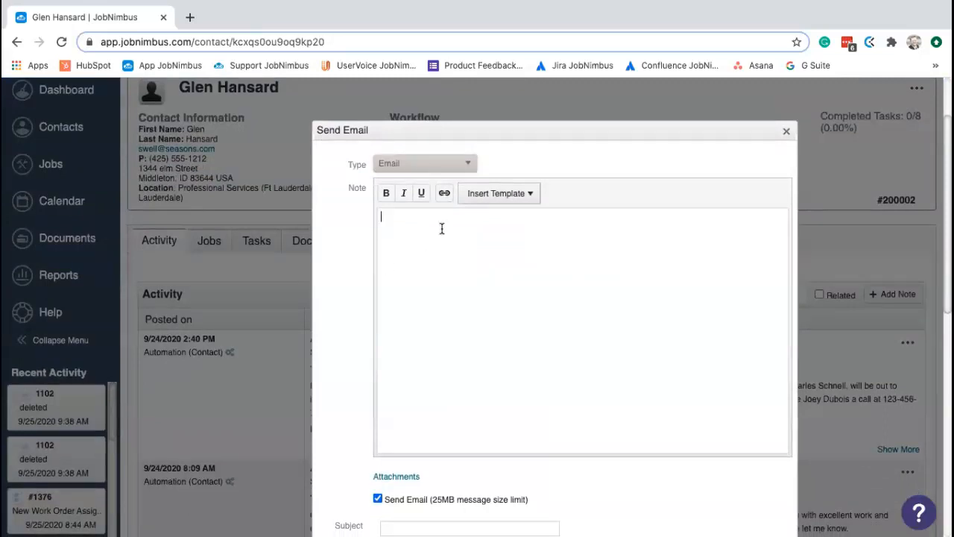
pyautogui.click(483, 197)
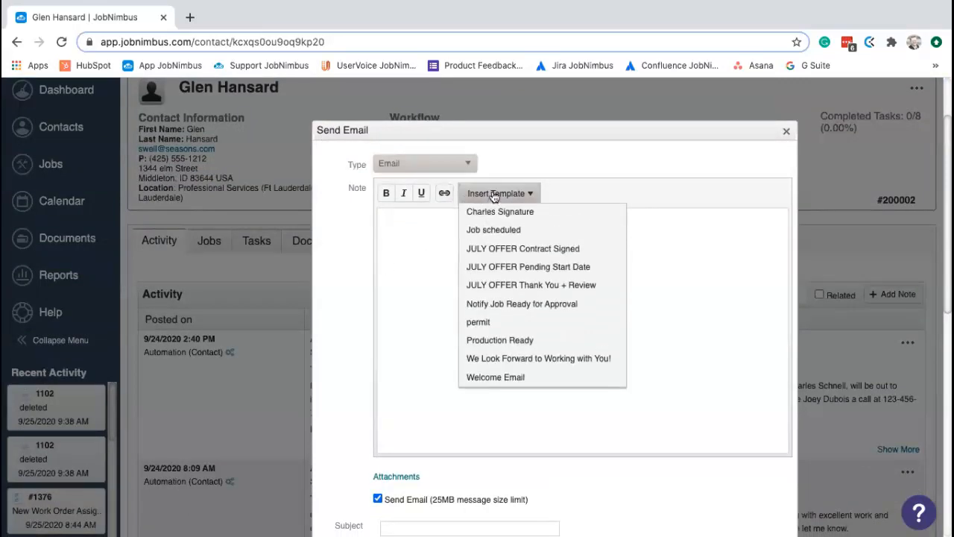
pyautogui.click(607, 361)
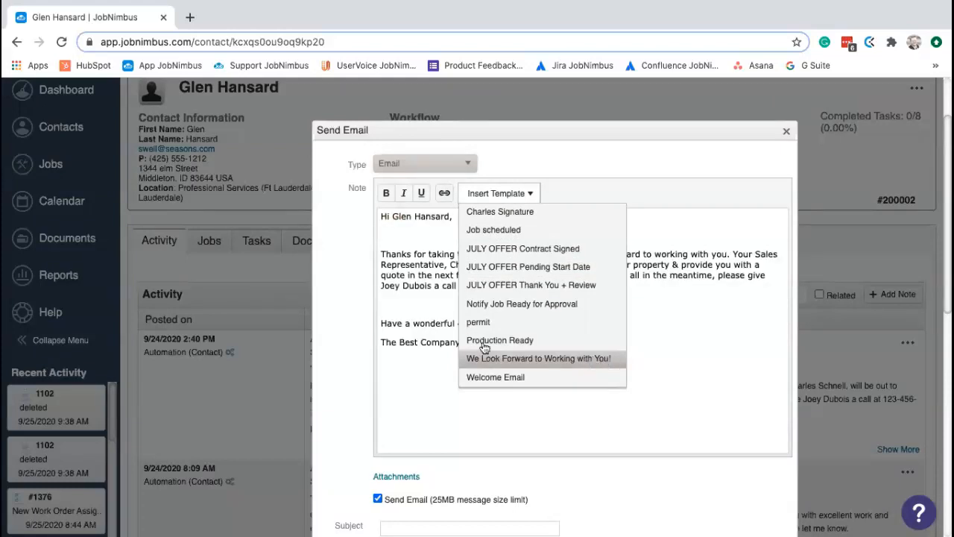
# Check the merged contact and sales rep names and the recipient options, and close the email without sending it
pyautogui.moveTo(450, 217); pyautogui.dragTo(392, 217)
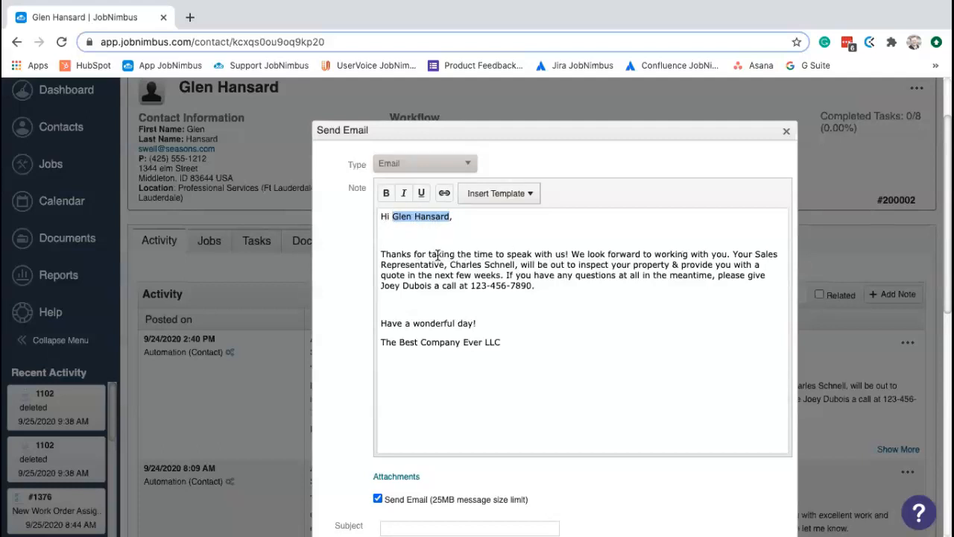
pyautogui.moveTo(450, 265); pyautogui.dragTo(514, 265)
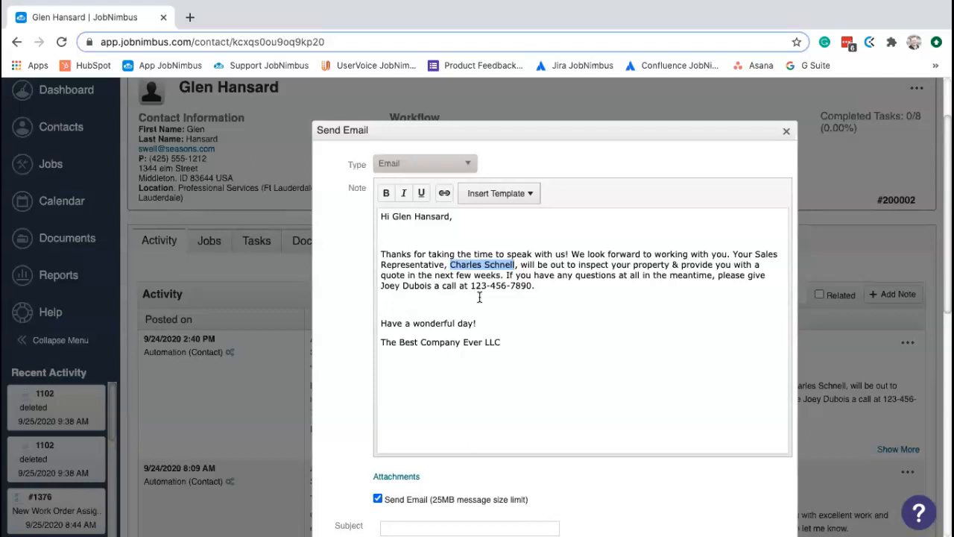
pyautogui.scroll(-2, 619, 303)
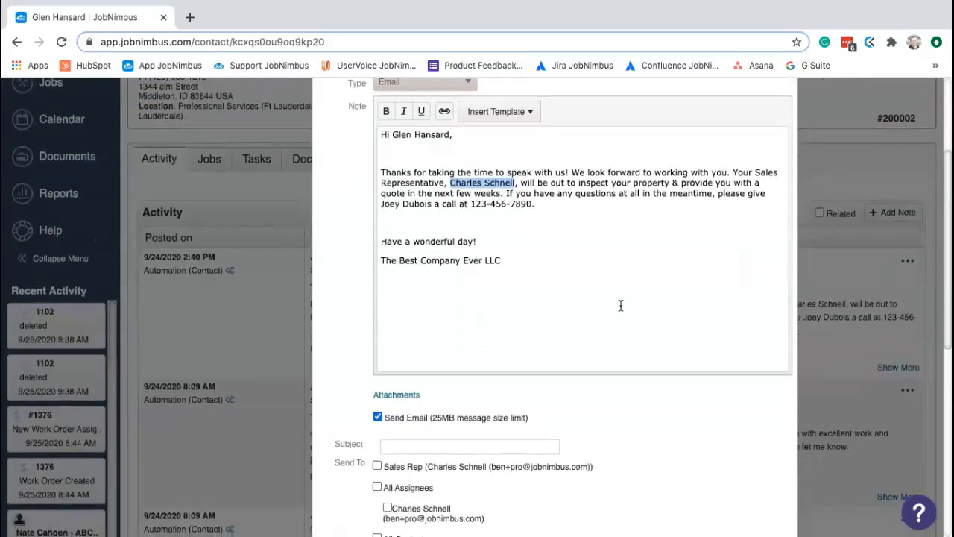
pyautogui.scroll(-6, 618, 303)
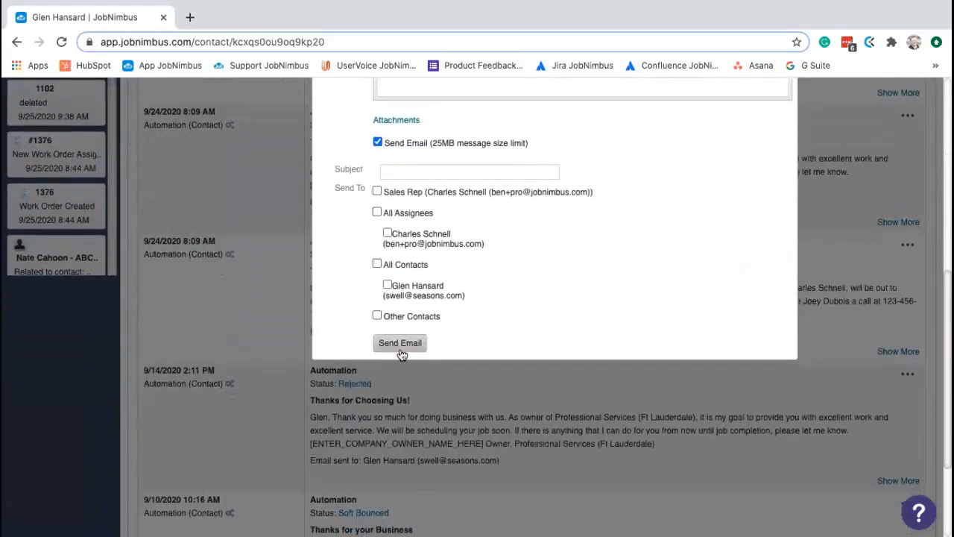
pyautogui.scroll(8, 562, 305)
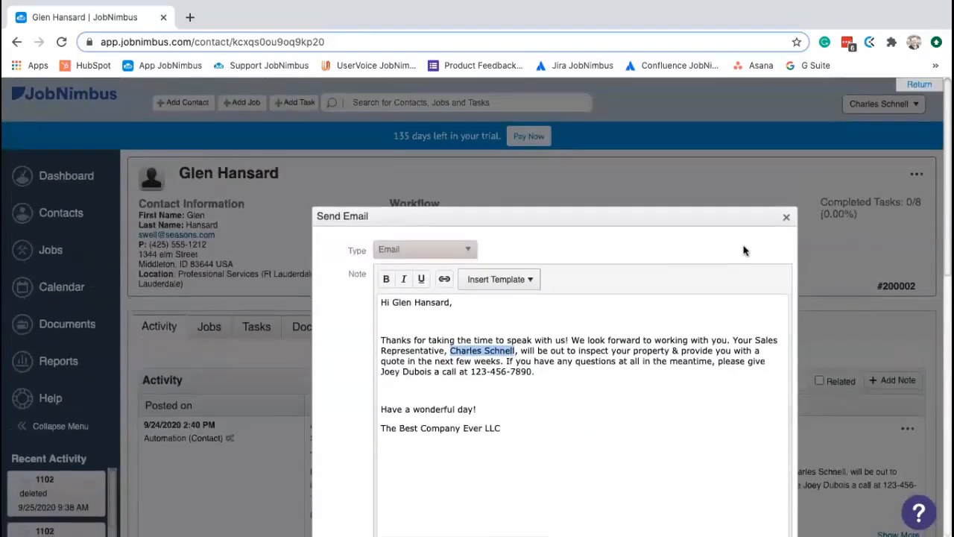
pyautogui.click(785, 218)
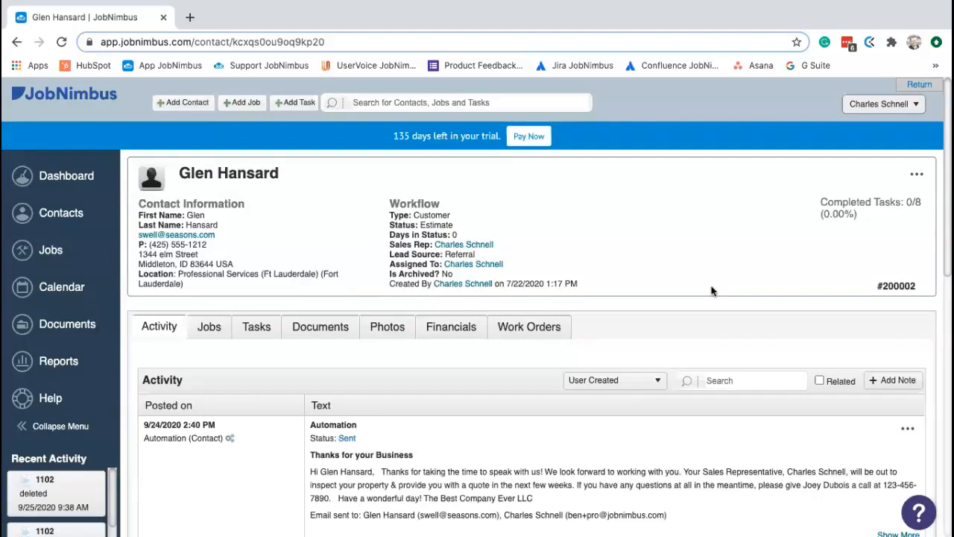
# Return to the Templates settings and look through the existing templates
pyautogui.click(868, 106)
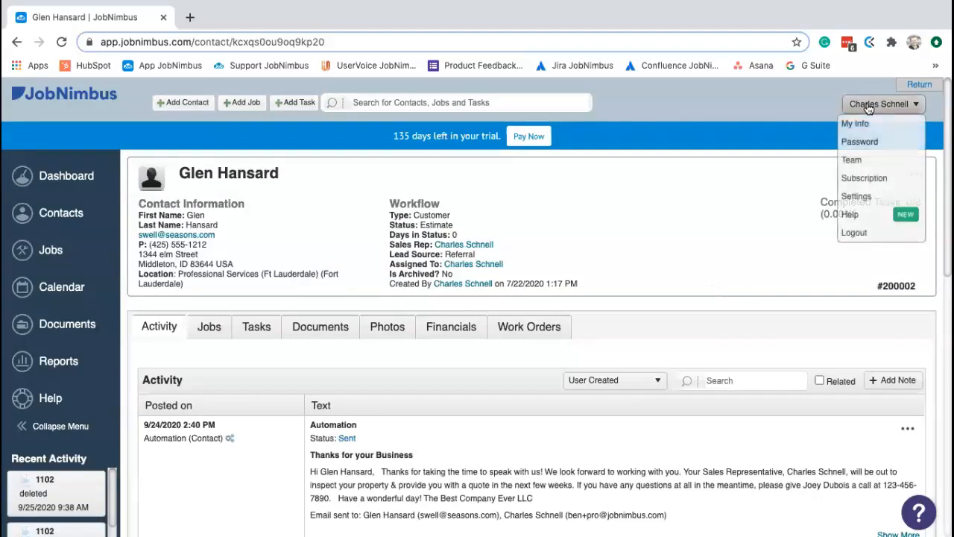
pyautogui.click(856, 196)
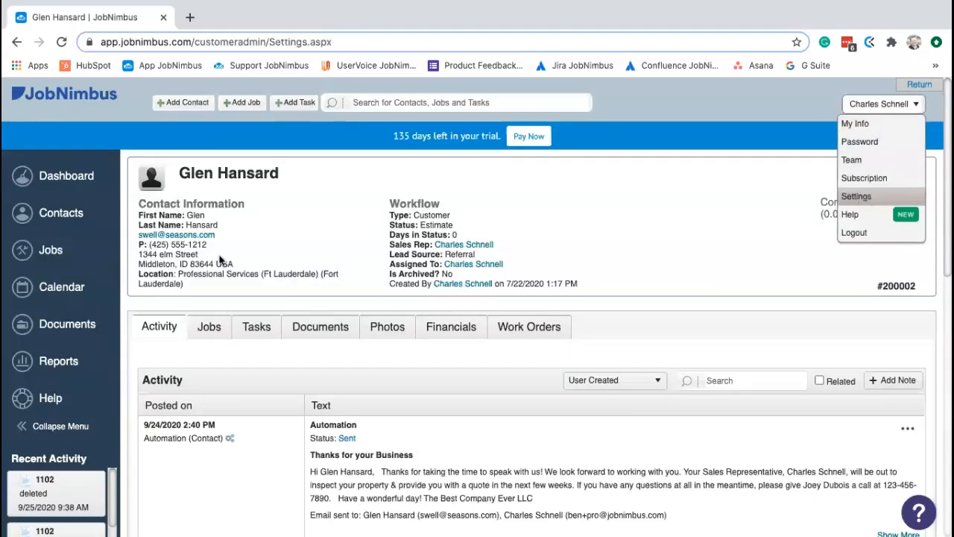
pyautogui.scroll(-1, 72, 368)
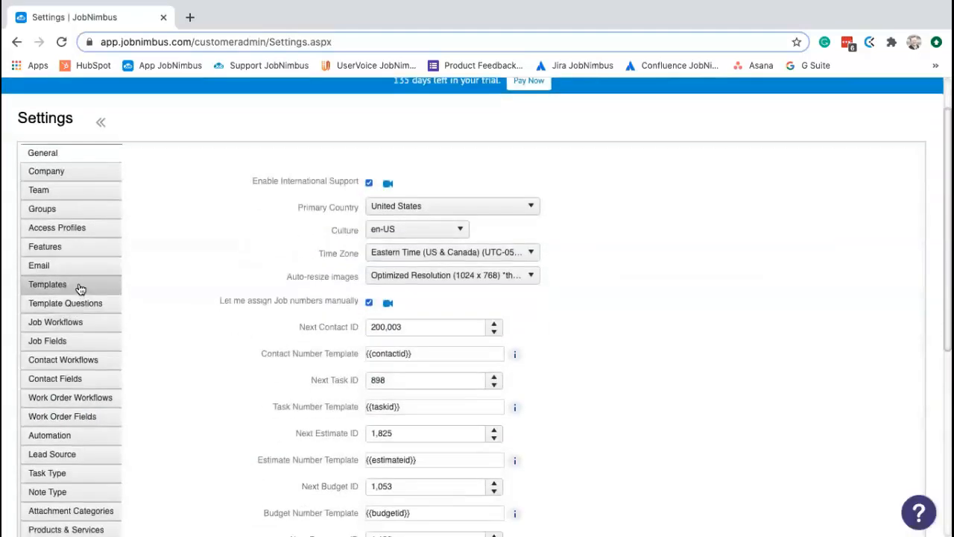
pyautogui.click(80, 286)
pyautogui.scroll(-1, 329, 399)
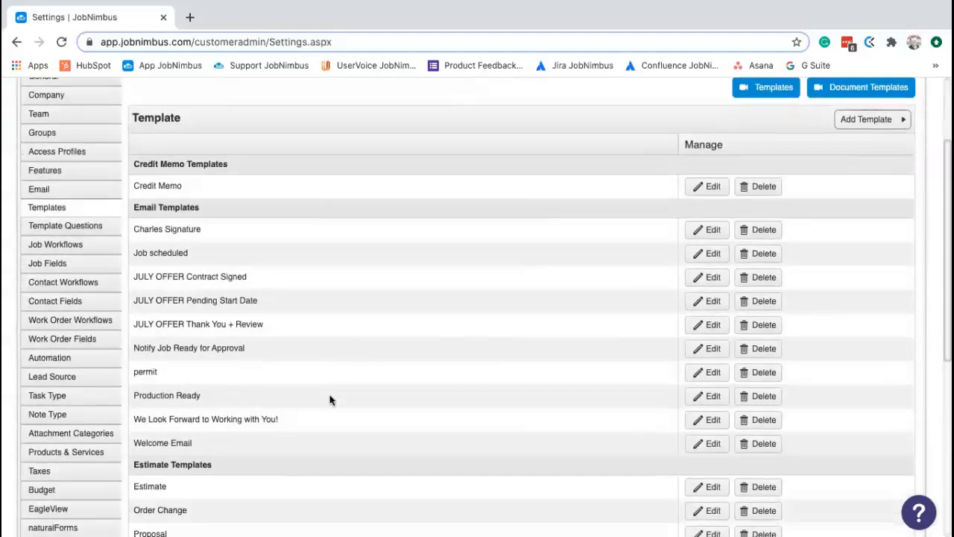
pyautogui.scroll(-3, 329, 394)
pyautogui.scroll(4, 380, 380)
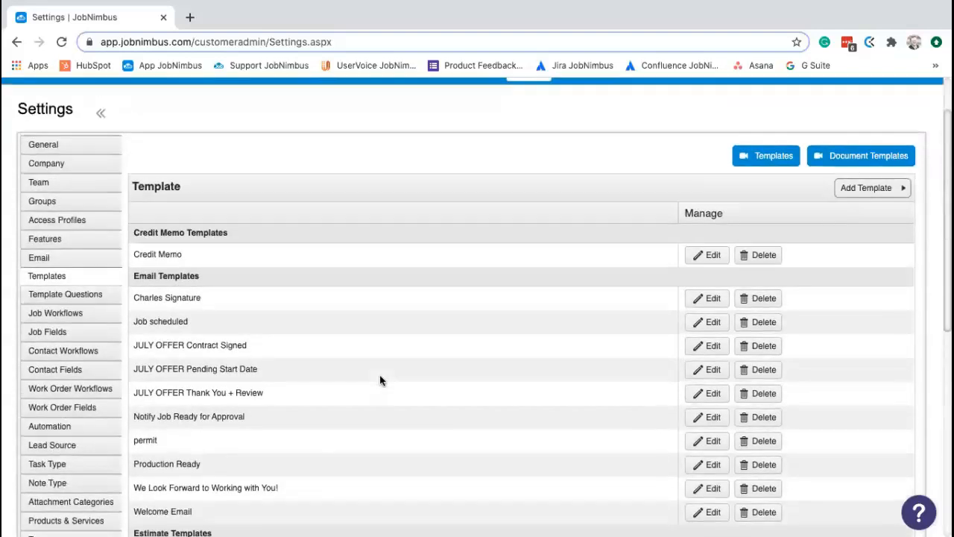
pyautogui.scroll(1, 380, 380)
pyautogui.scroll(-1, 553, 340)
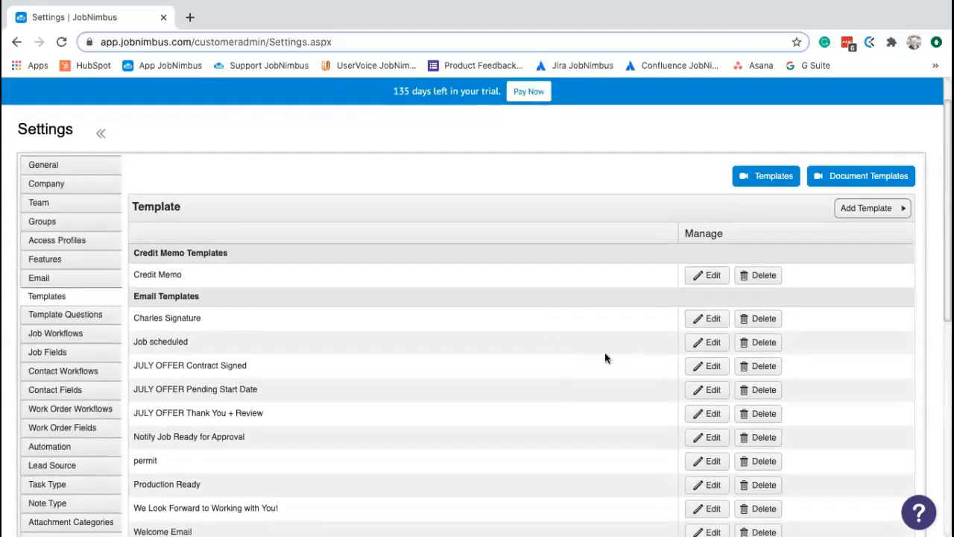
pyautogui.scroll(-1, 875, 239)
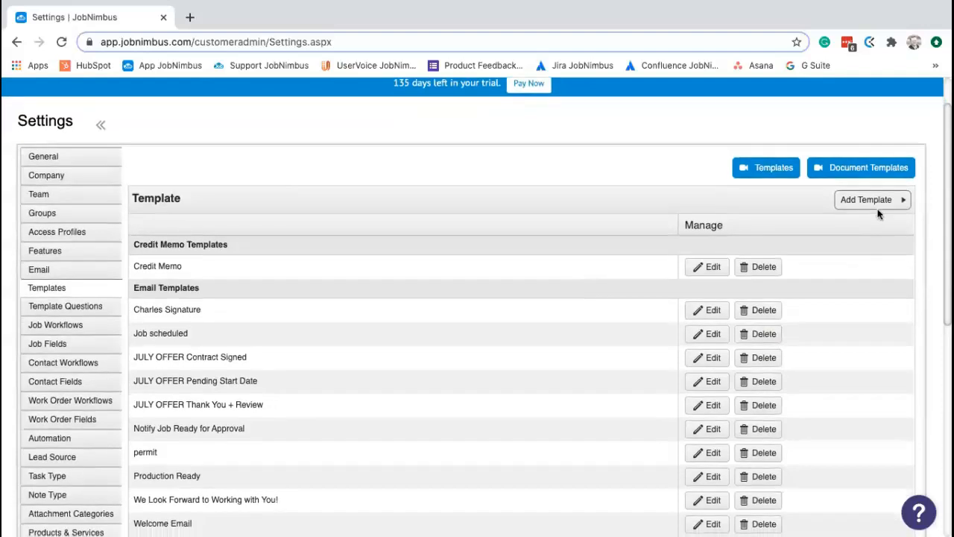
# Start a new template of type Document and look over its content editor
pyautogui.click(870, 199)
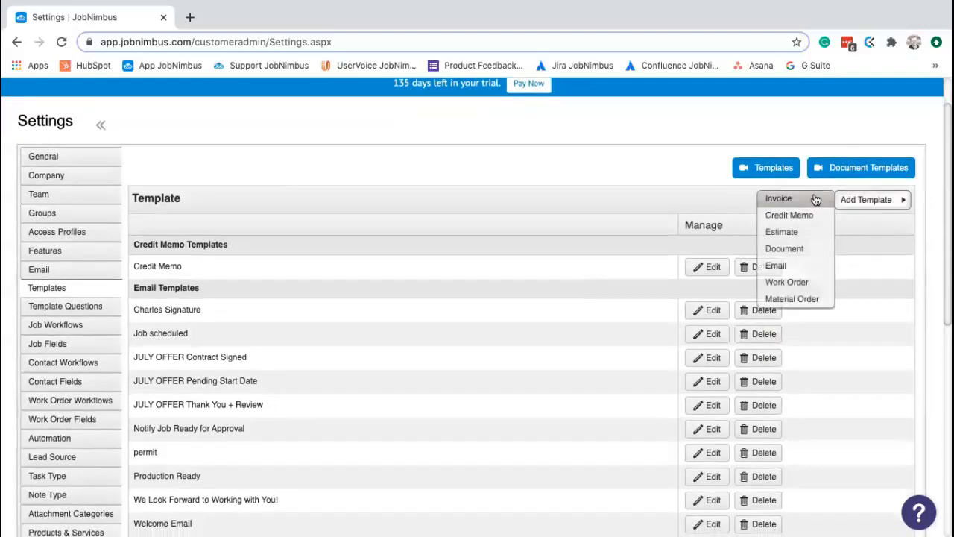
pyautogui.click(800, 250)
pyautogui.scroll(-1, 578, 276)
pyautogui.scroll(1, 578, 276)
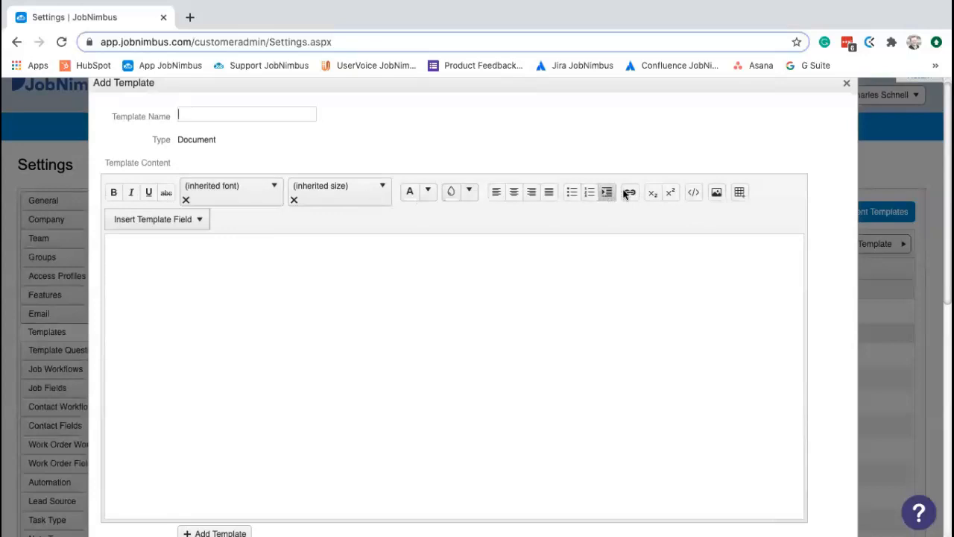
pyautogui.scroll(-2, 276, 267)
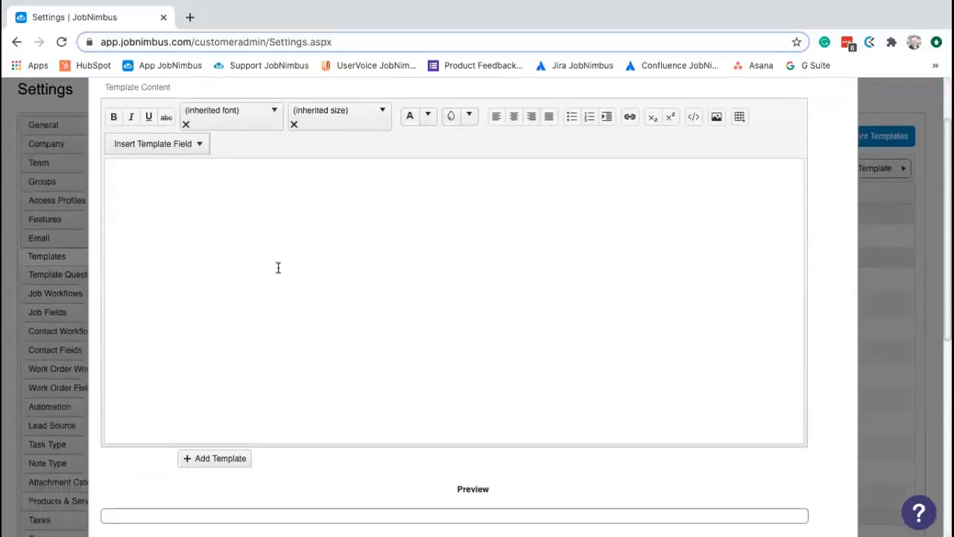
pyautogui.scroll(-1, 280, 268)
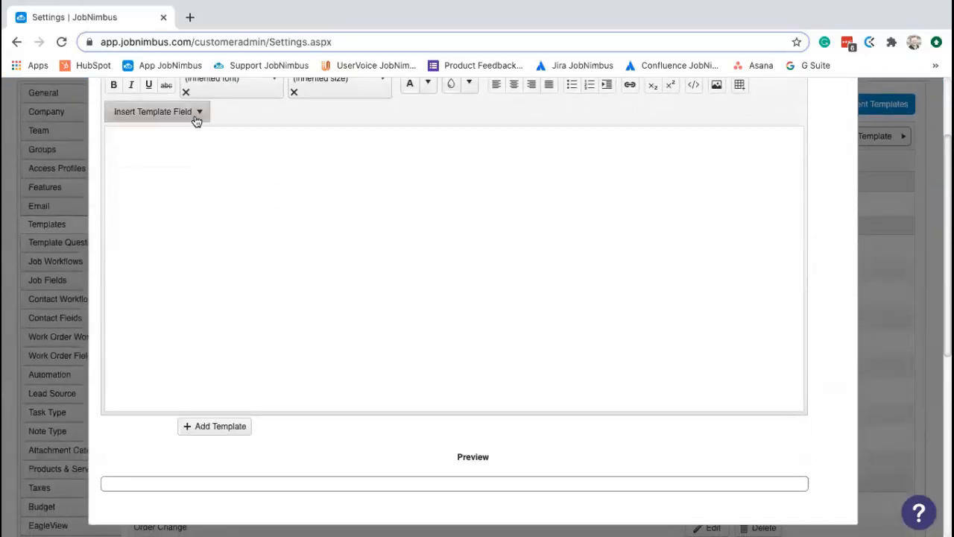
# Browse the insertable template field categories for documents, including Job Workflow, and close the new template without saving
pyautogui.click(196, 122)
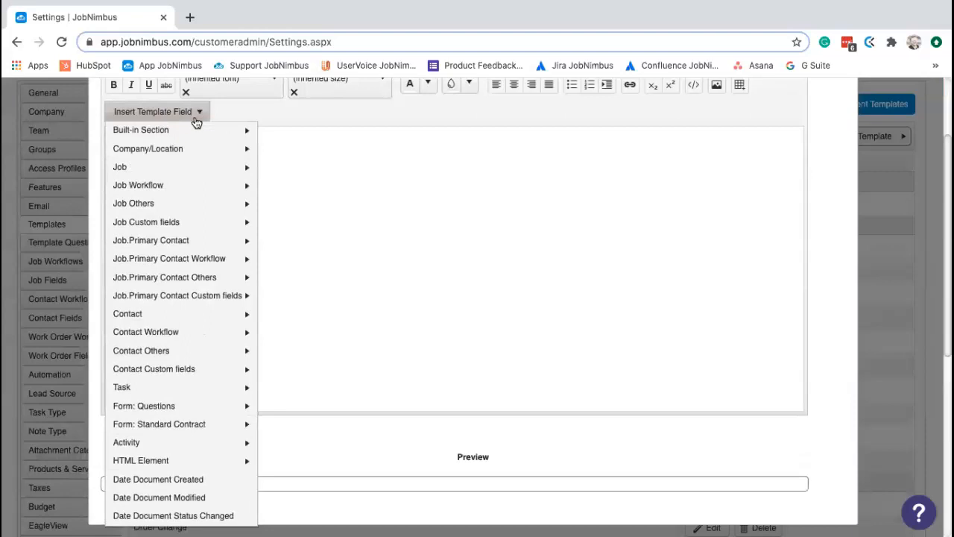
pyautogui.moveTo(194, 128)
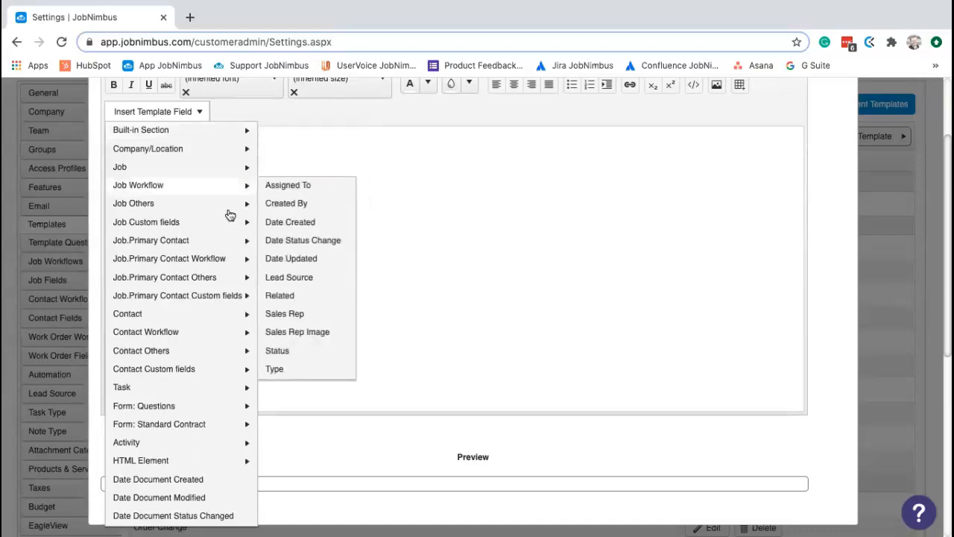
pyautogui.click(596, 207)
pyautogui.scroll(3, 596, 208)
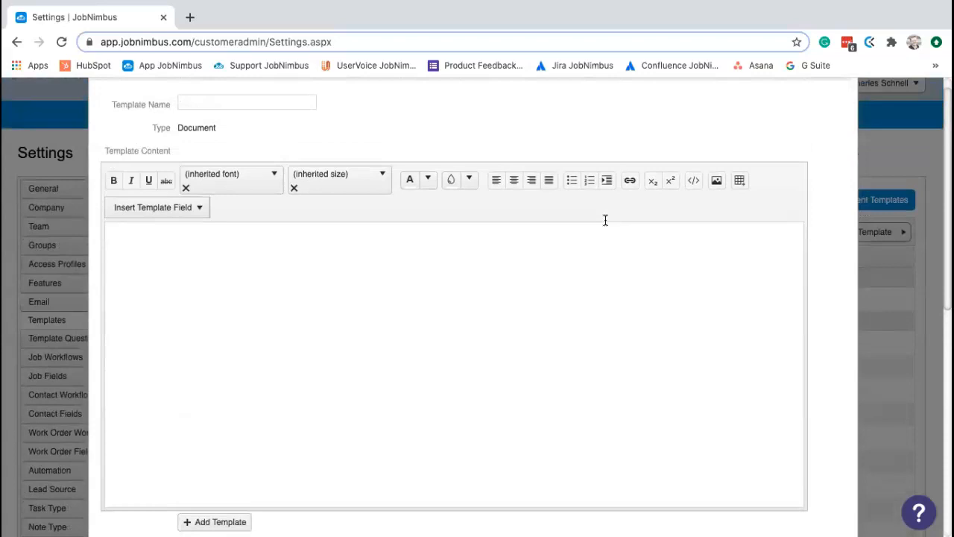
pyautogui.click(845, 93)
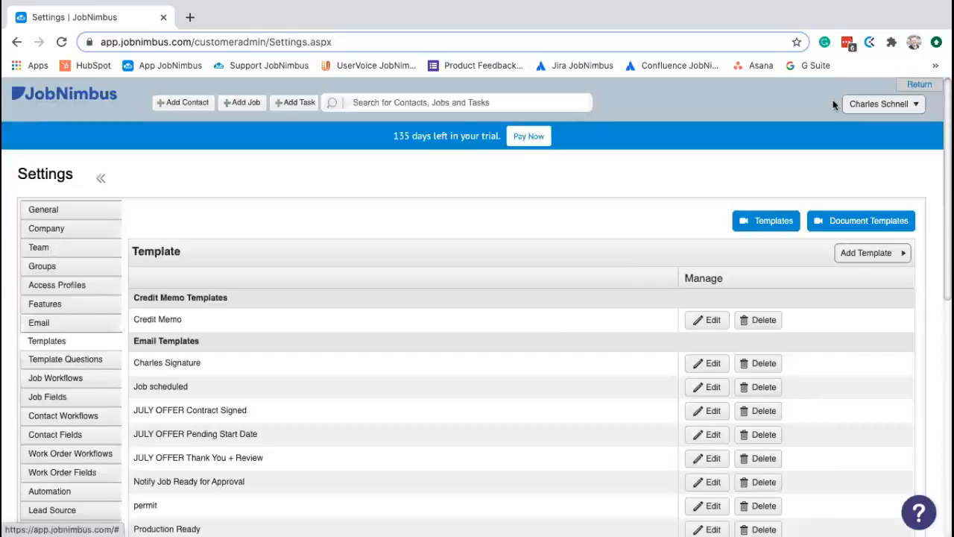
# Open the existing "Contract - Signature" document template for editing
pyautogui.scroll(-5, 564, 336)
pyautogui.scroll(-6, 563, 337)
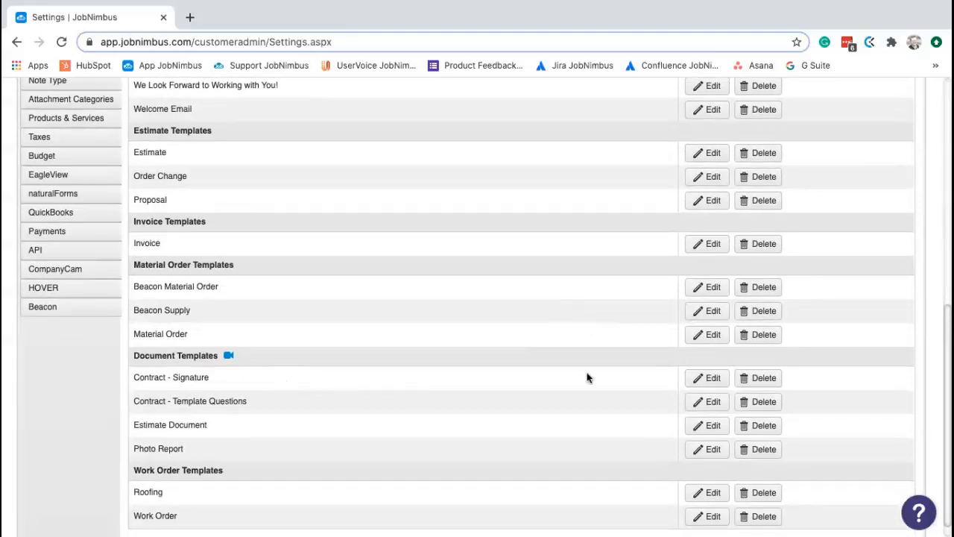
pyautogui.click(710, 381)
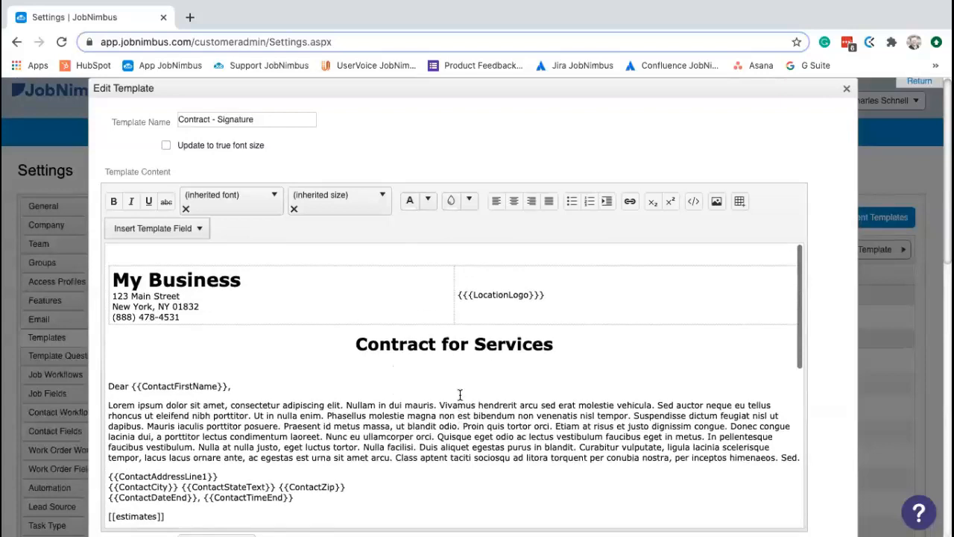
# Examine the company logo, contact first name and contact address fields in the contract template by highlighting each
pyautogui.moveTo(547, 295); pyautogui.dragTo(456, 296)
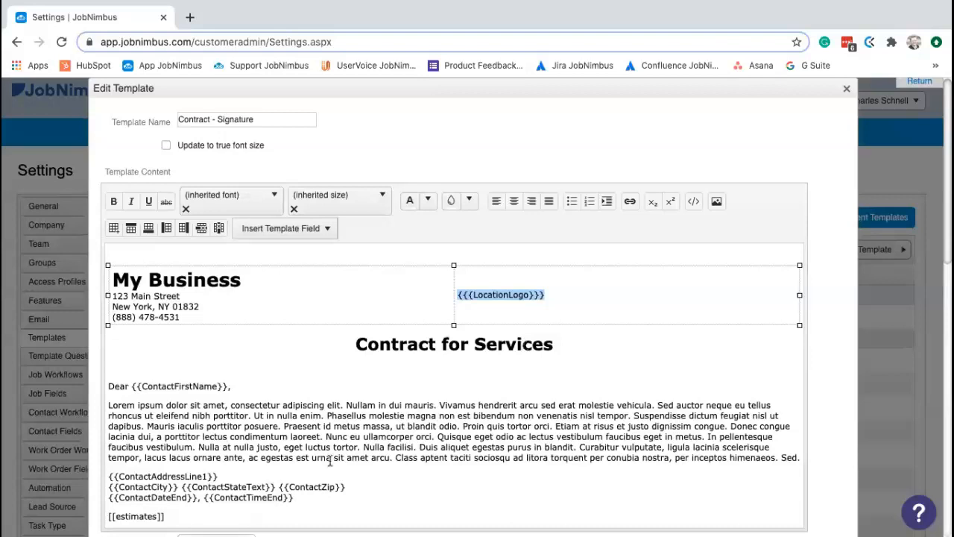
pyautogui.click(228, 386)
pyautogui.moveTo(228, 386); pyautogui.dragTo(133, 388)
pyautogui.scroll(-5, 200, 433)
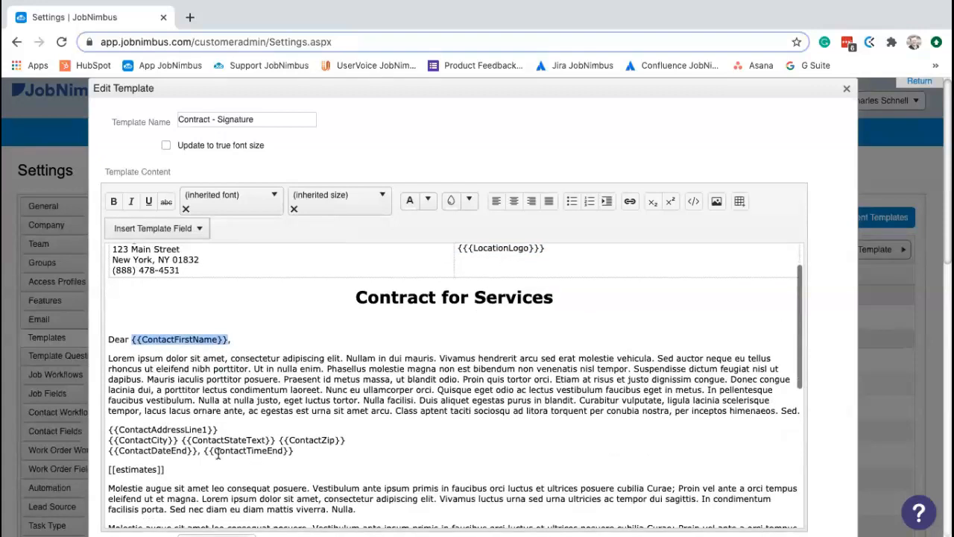
pyautogui.moveTo(109, 398); pyautogui.dragTo(351, 410)
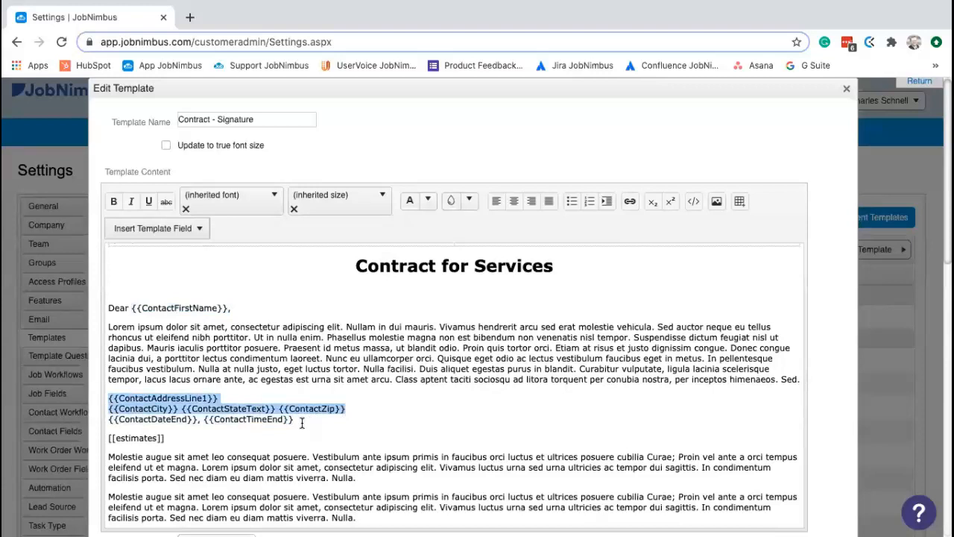
# Examine the [[estimates]] field, the Terms and Conditions and About Us sections, and the closing [[signature]] field of the contract template
pyautogui.scroll(-3, 295, 440)
pyautogui.click(167, 389)
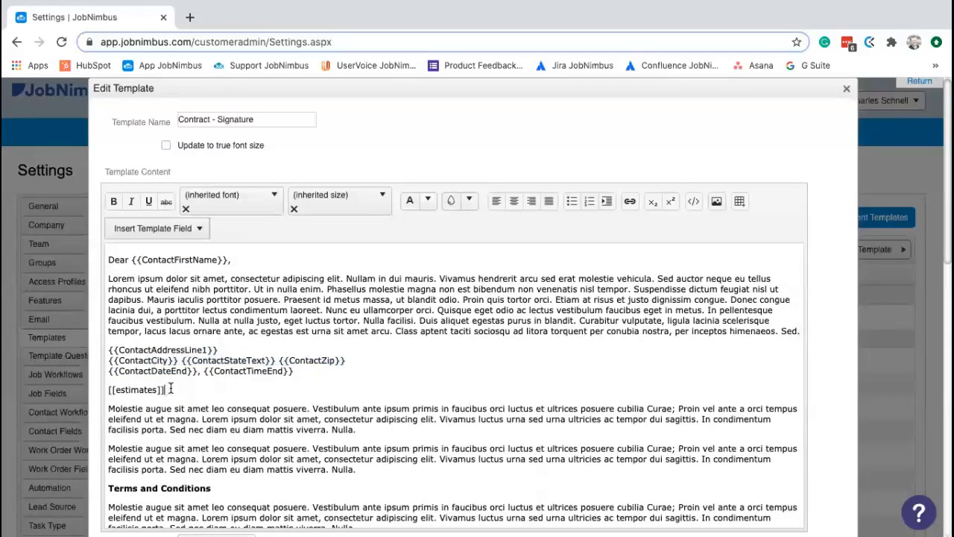
pyautogui.moveTo(171, 388); pyautogui.dragTo(107, 390)
pyautogui.scroll(-1, 181, 402)
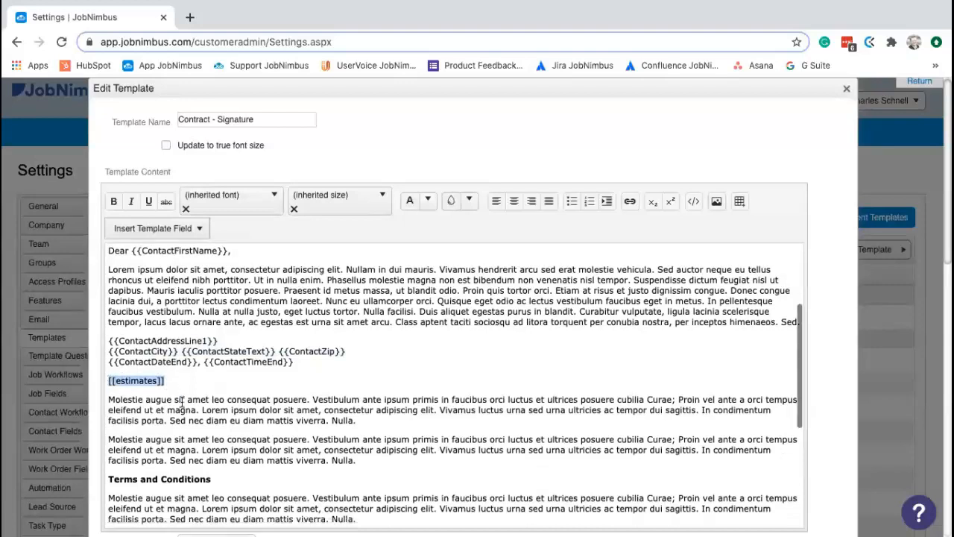
pyautogui.scroll(-2, 181, 403)
pyautogui.scroll(-1, 183, 405)
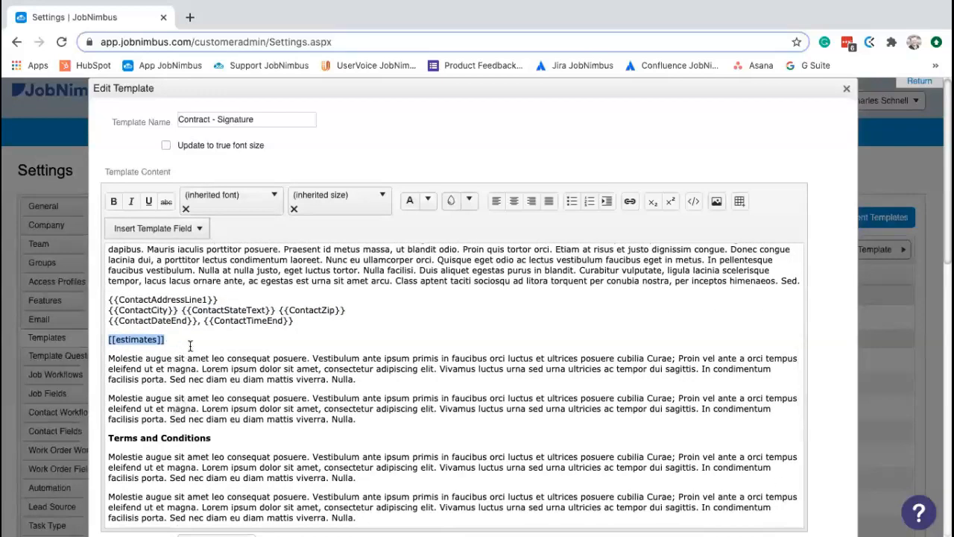
pyautogui.scroll(-10, 256, 396)
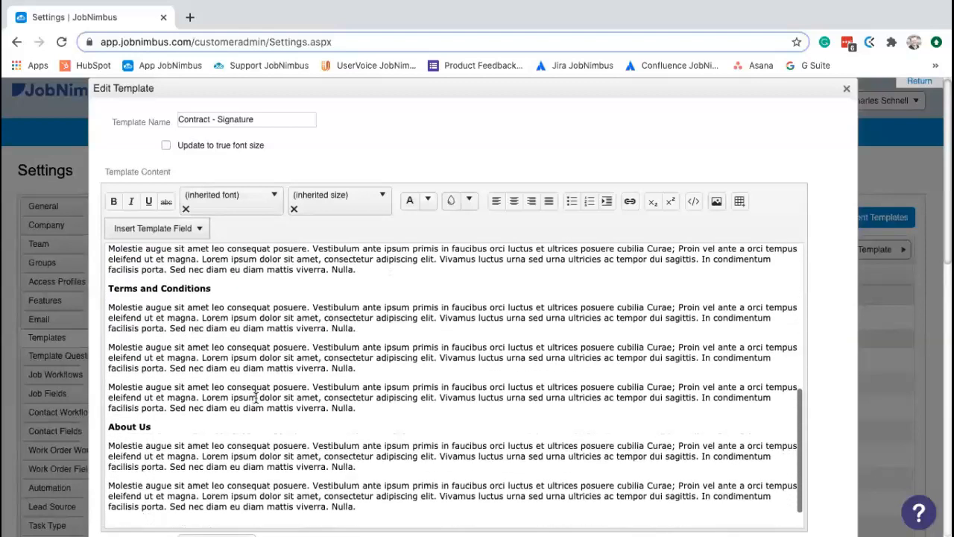
pyautogui.moveTo(171, 513); pyautogui.dragTo(106, 516)
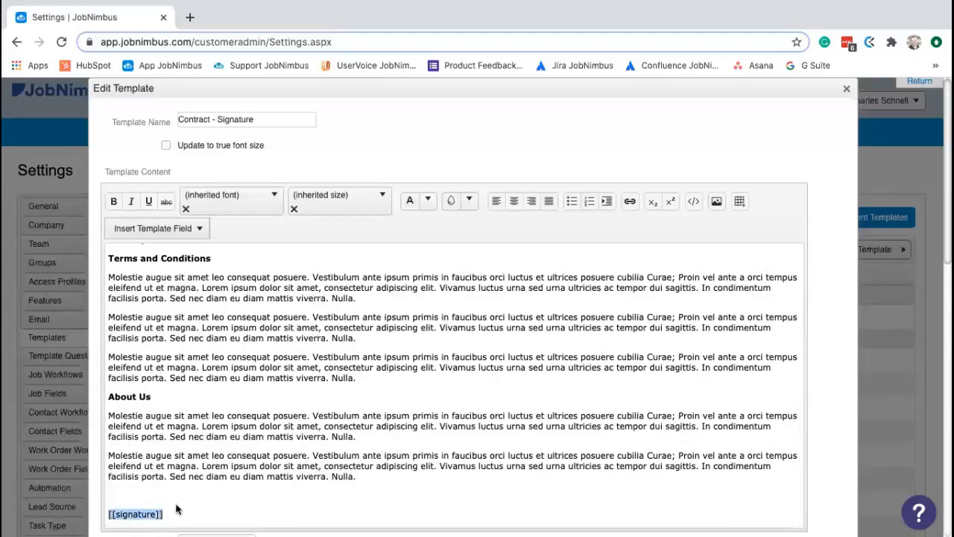
# Review the contract template back up to its header and close it without saving
pyautogui.scroll(5, 268, 423)
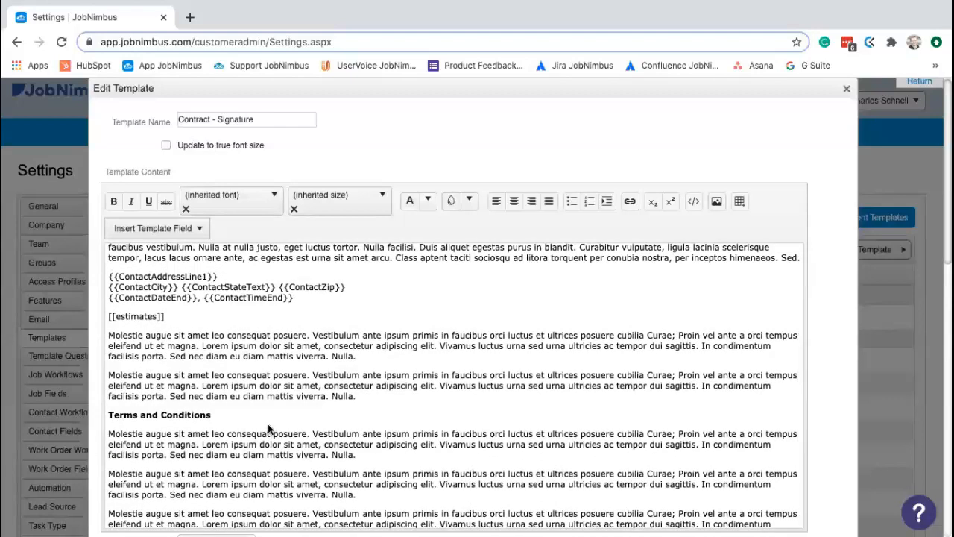
pyautogui.scroll(6, 310, 438)
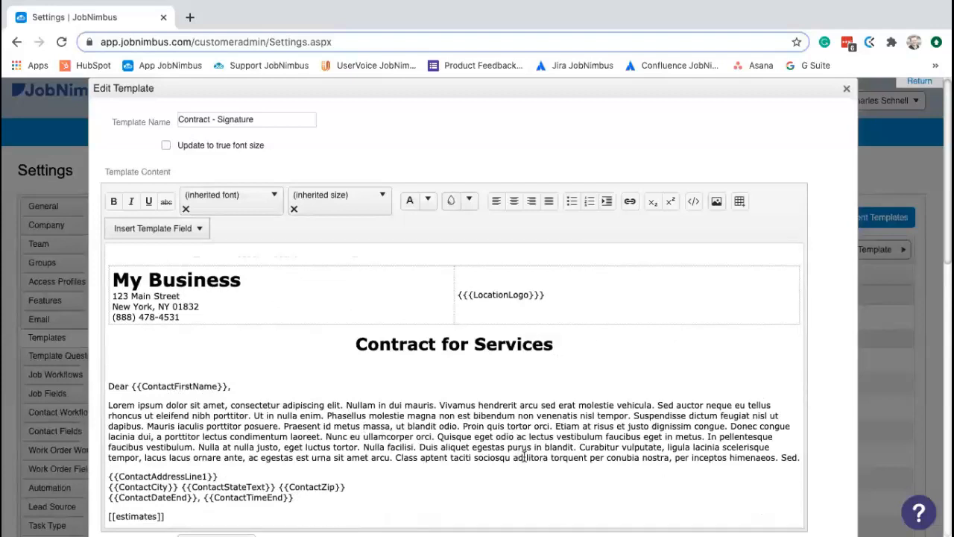
pyautogui.scroll(-1, 525, 453)
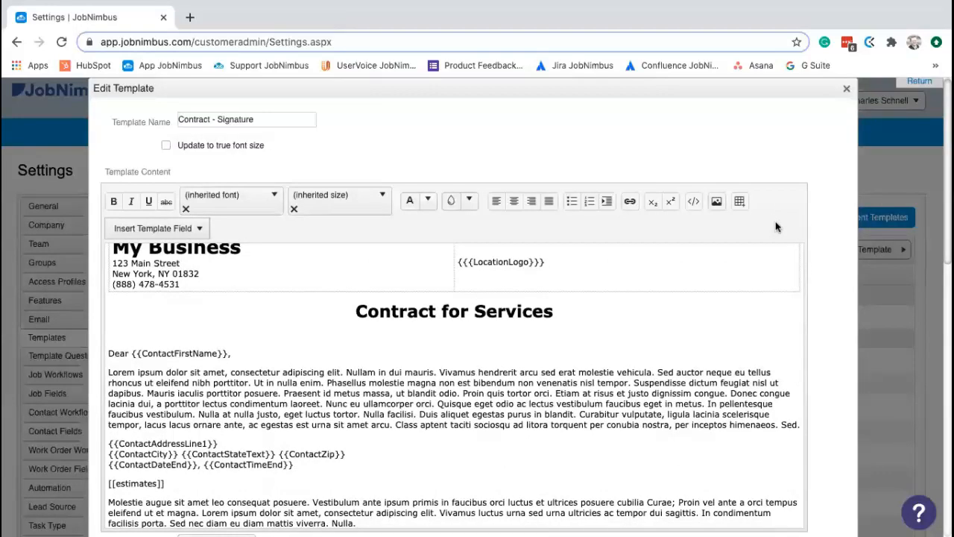
pyautogui.scroll(1, 772, 230)
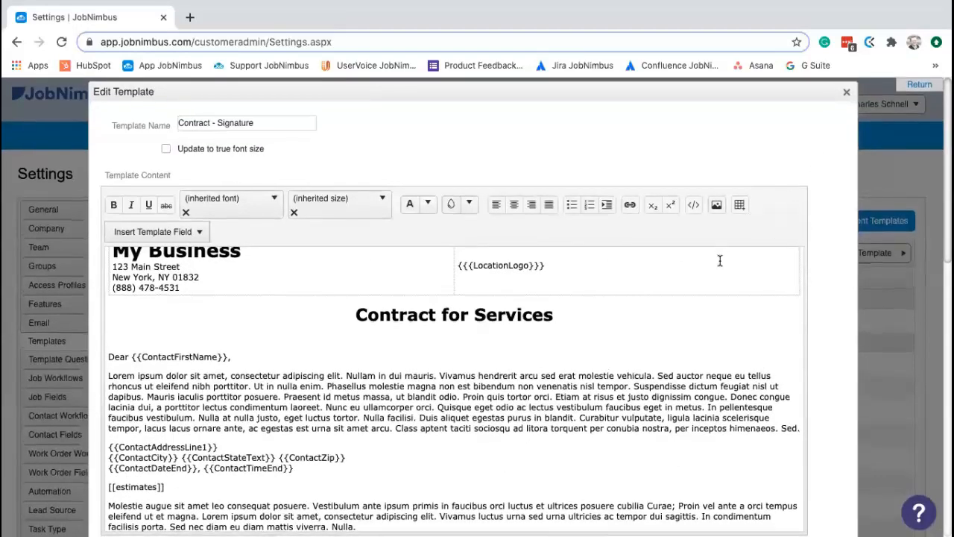
pyautogui.click(846, 93)
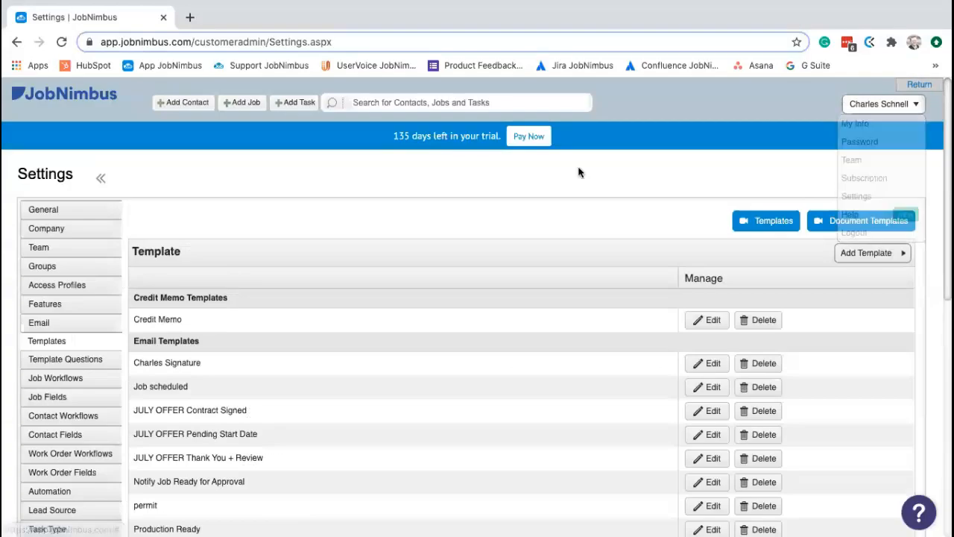
# Search by the customer's first name and open the matching contact record with Estimate status
pyautogui.click(393, 102)
pyautogui.write('glen')
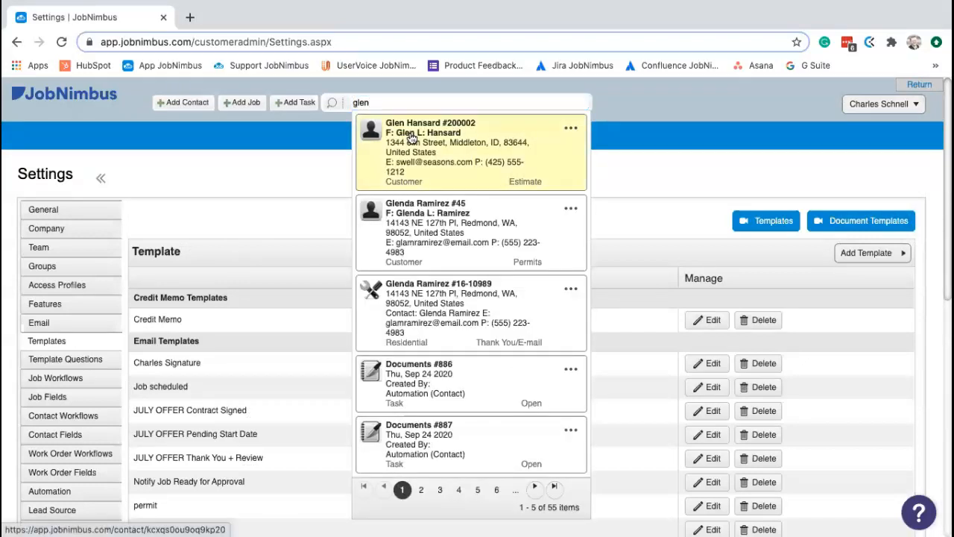
pyautogui.click(382, 141)
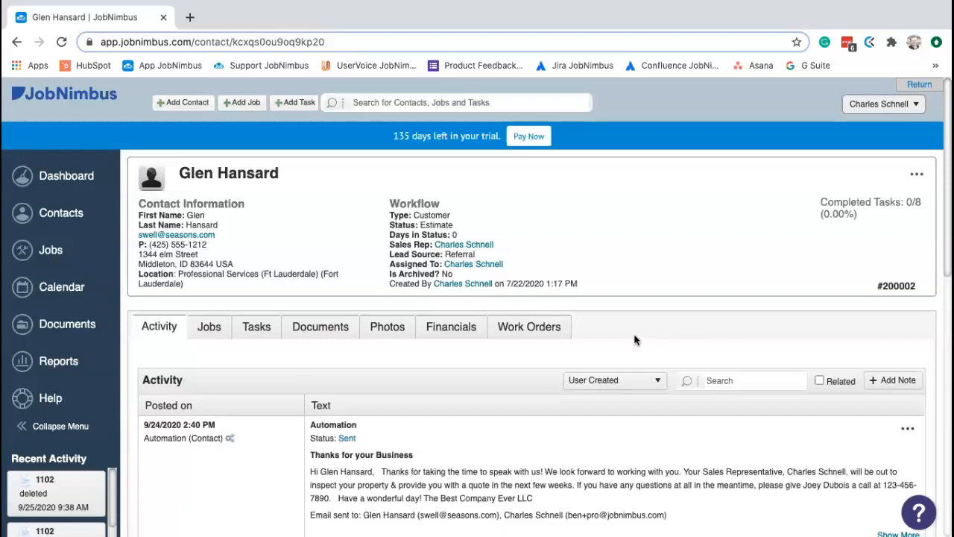
# Create a new document from the contact record and look over its blank content editor
pyautogui.click(917, 179)
pyautogui.moveTo(898, 175)
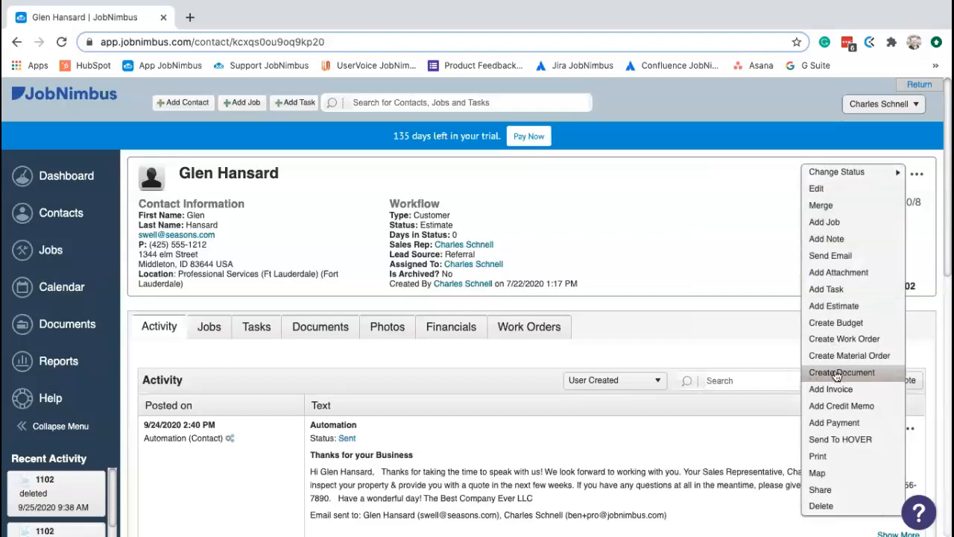
pyautogui.click(831, 373)
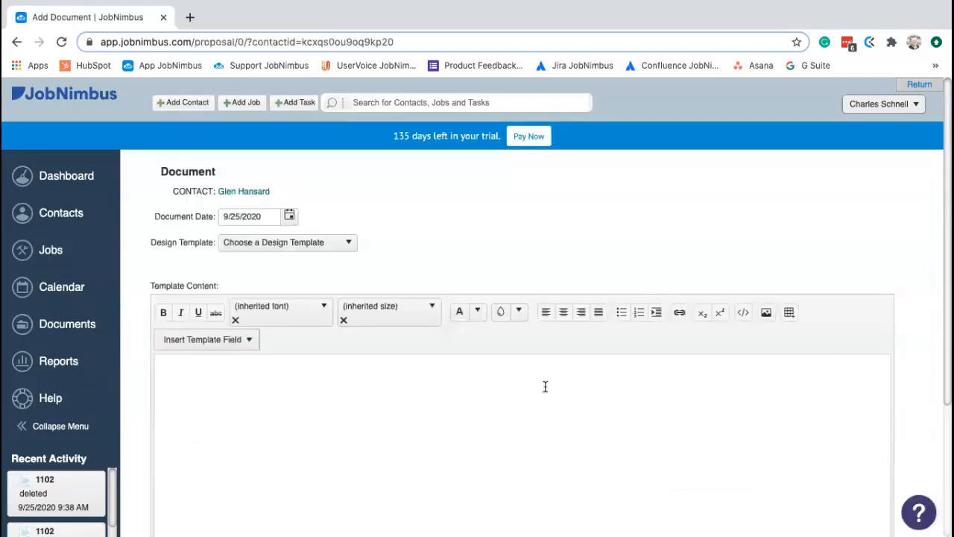
pyautogui.scroll(-3, 535, 398)
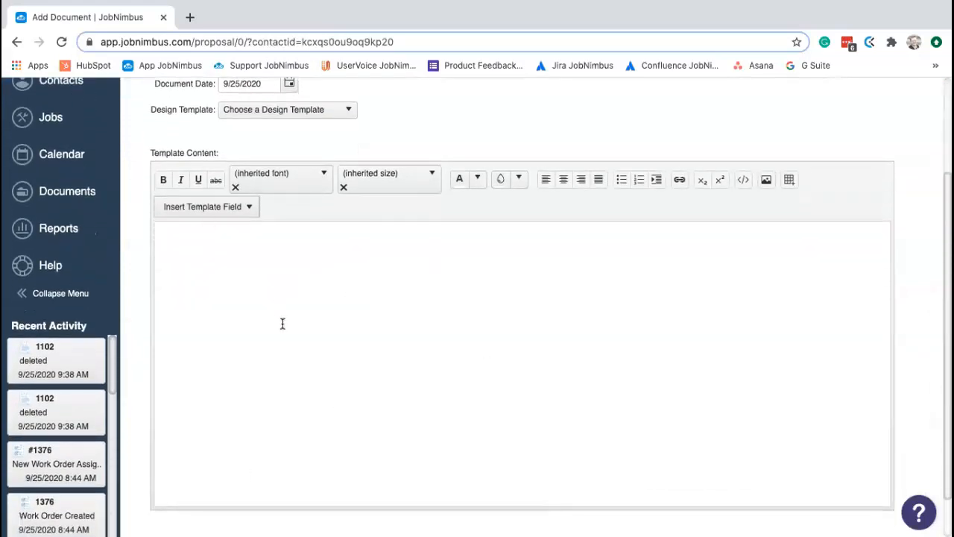
pyautogui.scroll(-1, 283, 323)
pyautogui.scroll(1, 283, 322)
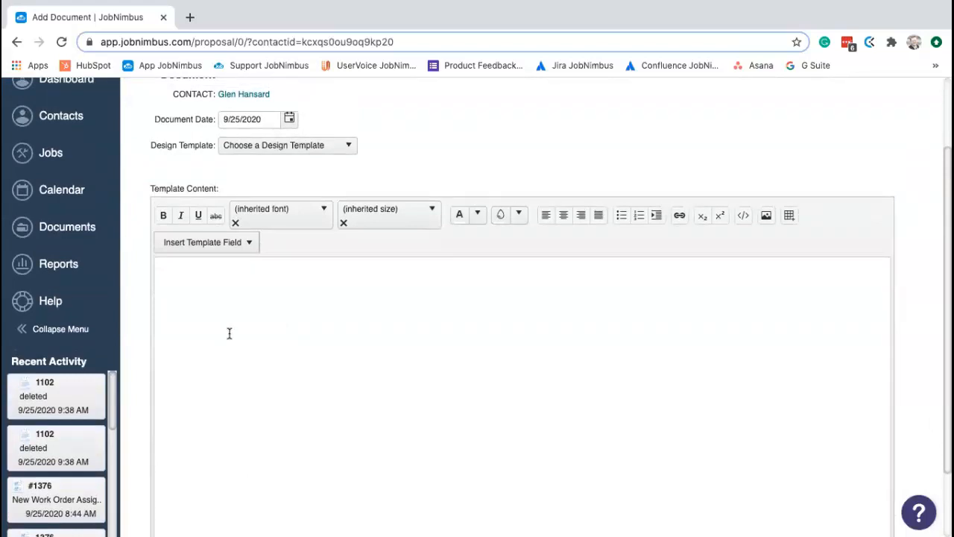
pyautogui.scroll(2, 230, 333)
# Apply the "Contract - Signature" design template to the document and review the loaded contract content
pyautogui.click(291, 247)
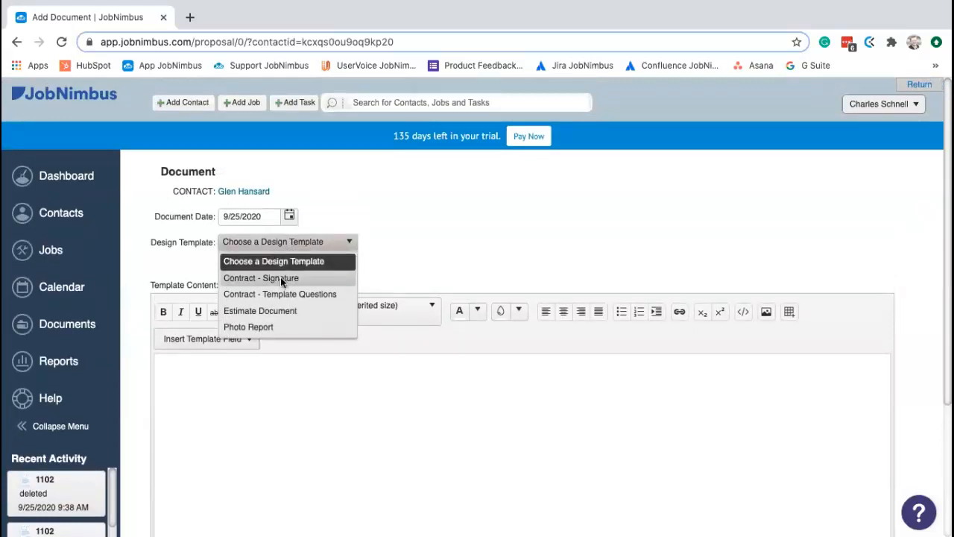
pyautogui.click(280, 278)
pyautogui.scroll(-3, 378, 337)
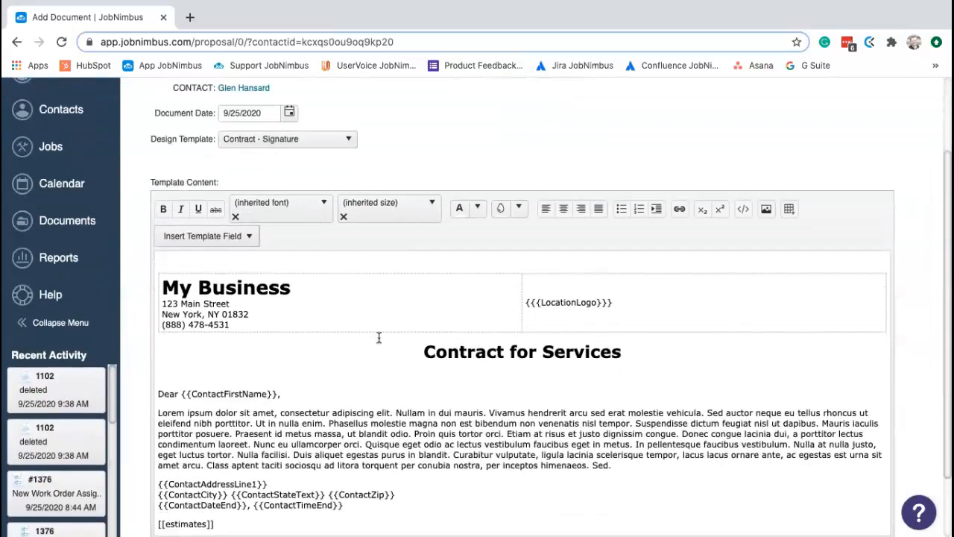
pyautogui.scroll(1, 378, 338)
pyautogui.scroll(1, 295, 304)
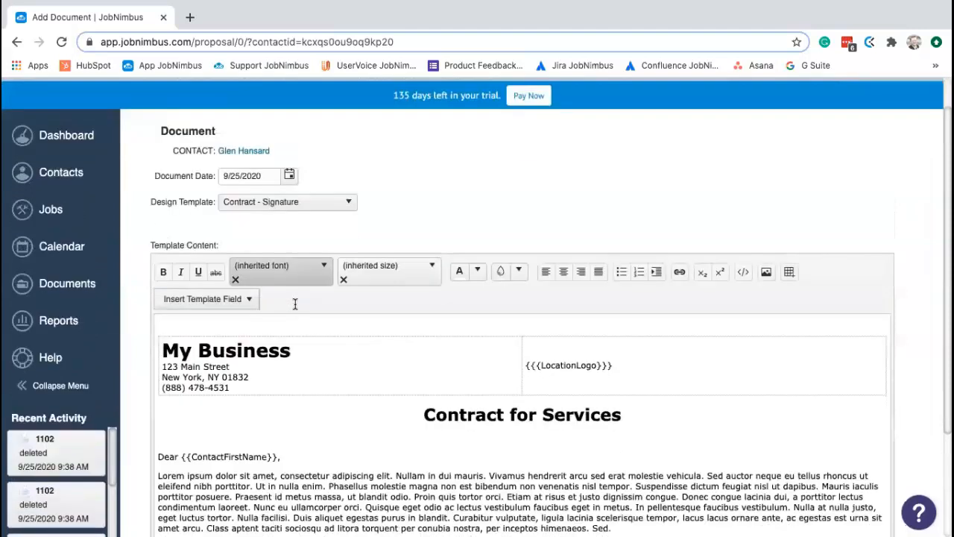
pyautogui.scroll(-1, 295, 304)
pyautogui.scroll(2, 293, 305)
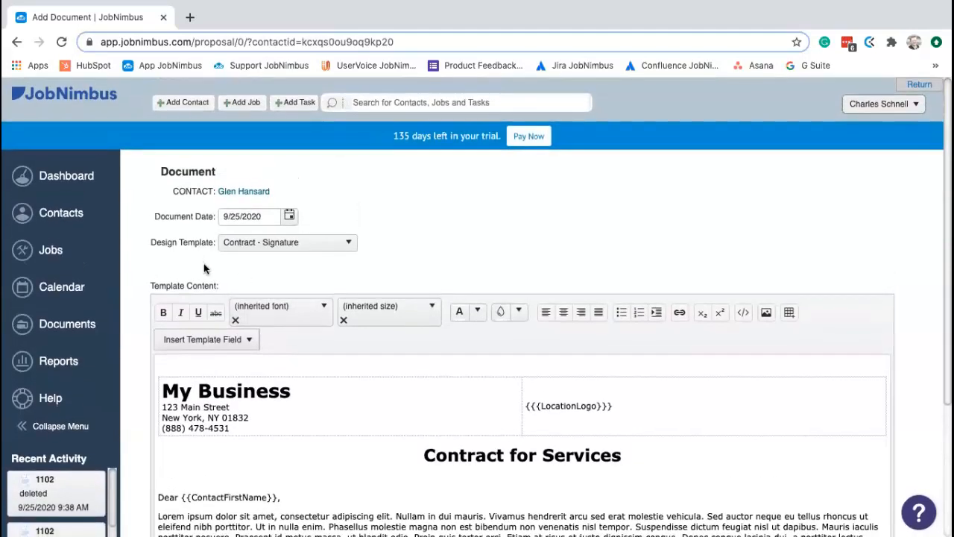
# Search by another customer's first name and open the matching contact record of type Insurance Company
pyautogui.click(385, 102)
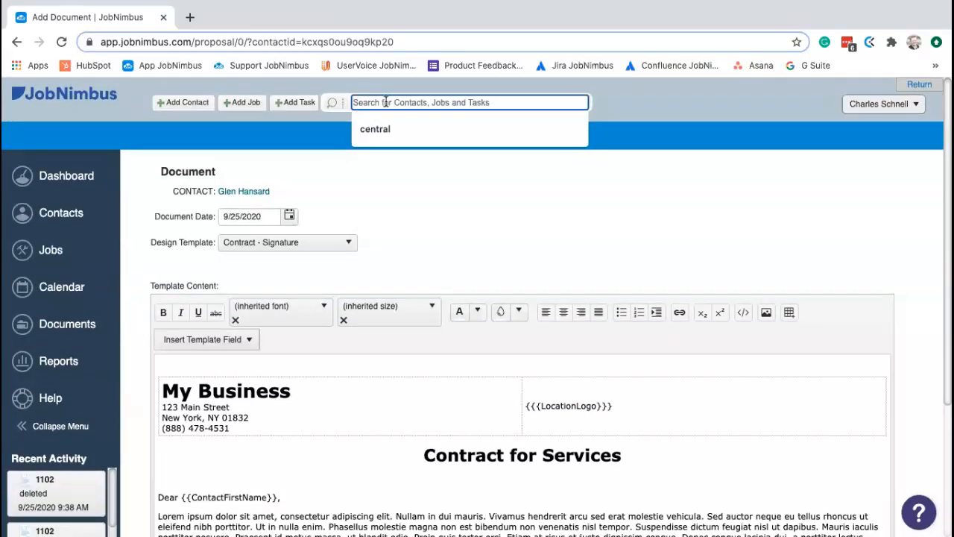
pyautogui.write('sally')
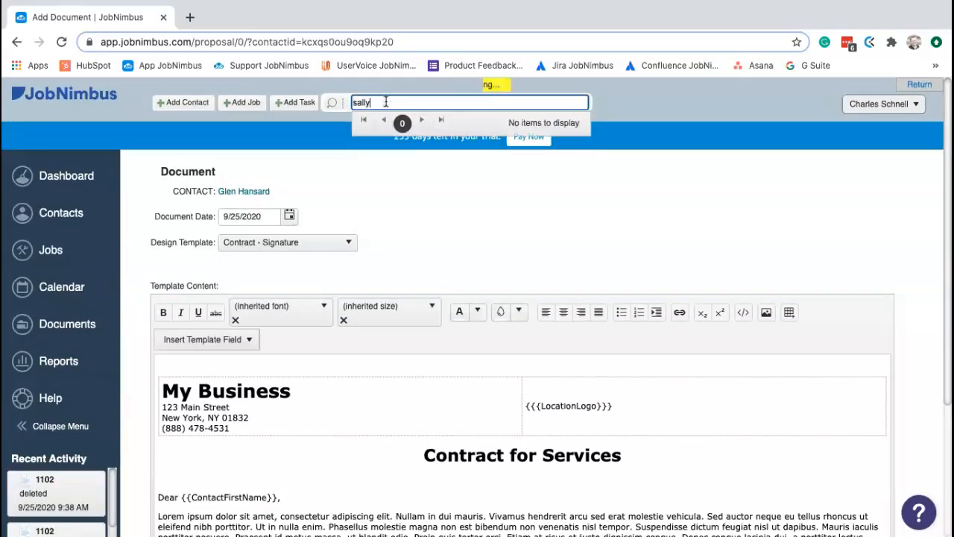
pyautogui.click(399, 149)
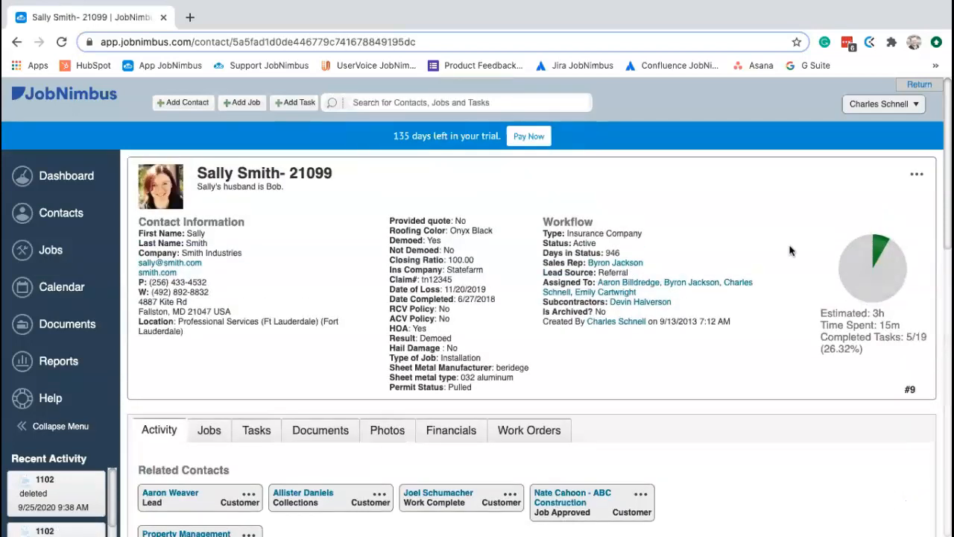
# Create a new document from the contact record and apply the "Contract - Signature" design template
pyautogui.click(916, 174)
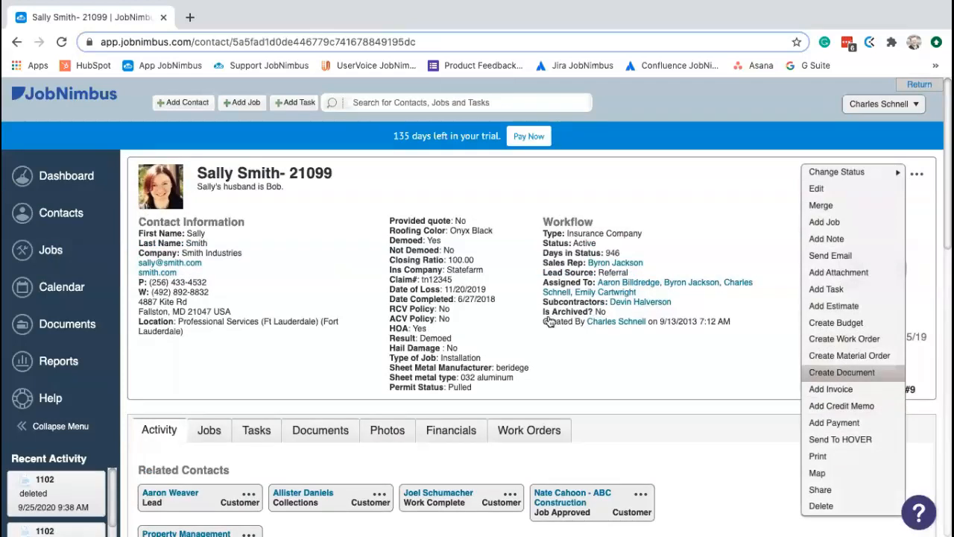
pyautogui.click(844, 372)
pyautogui.click(291, 248)
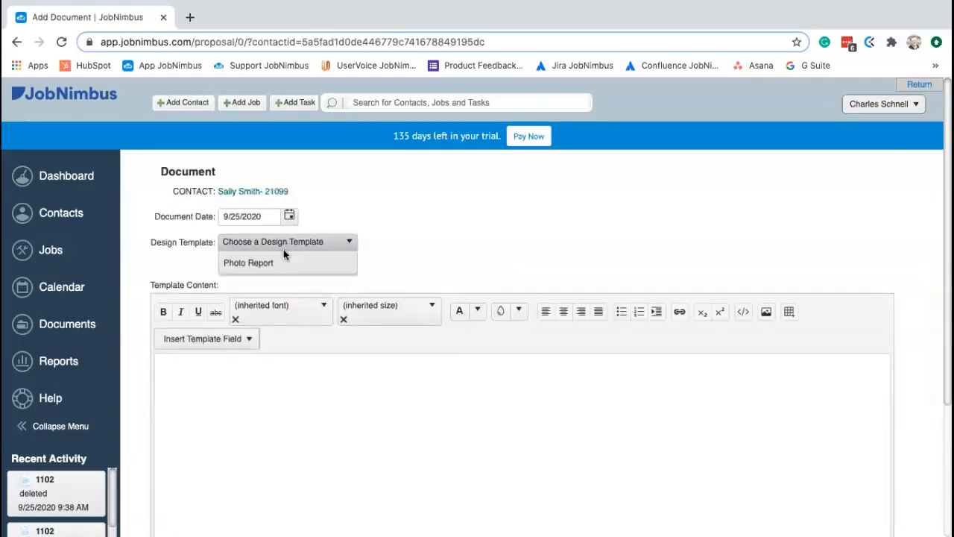
pyautogui.click(282, 277)
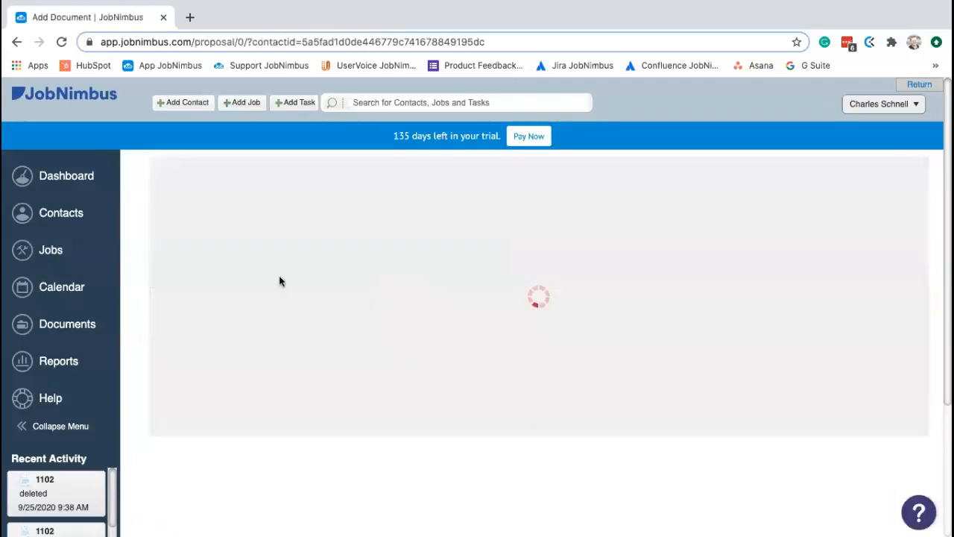
# Look through the contact's estimates and include Estimate #1549 ($12014) in the document
pyautogui.scroll(-3, 275, 330)
pyautogui.scroll(-7, 275, 330)
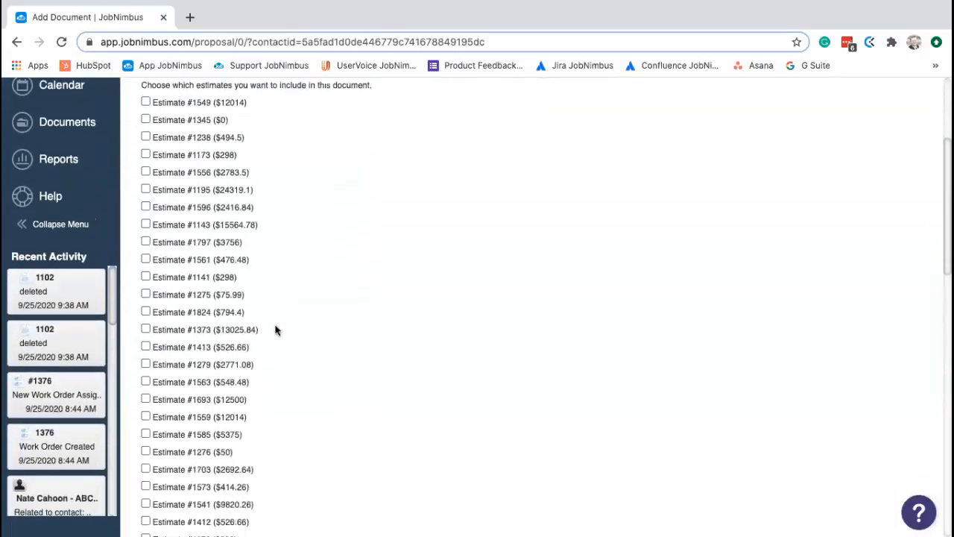
pyautogui.scroll(6, 276, 330)
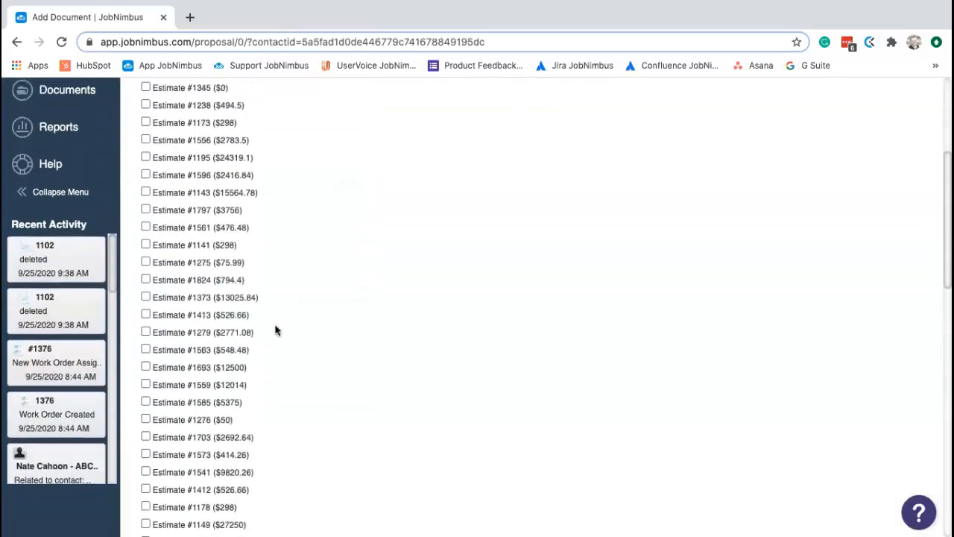
pyautogui.click(145, 152)
# Review the template content from the contract header to the signature field and create the document
pyautogui.scroll(-20, 305, 251)
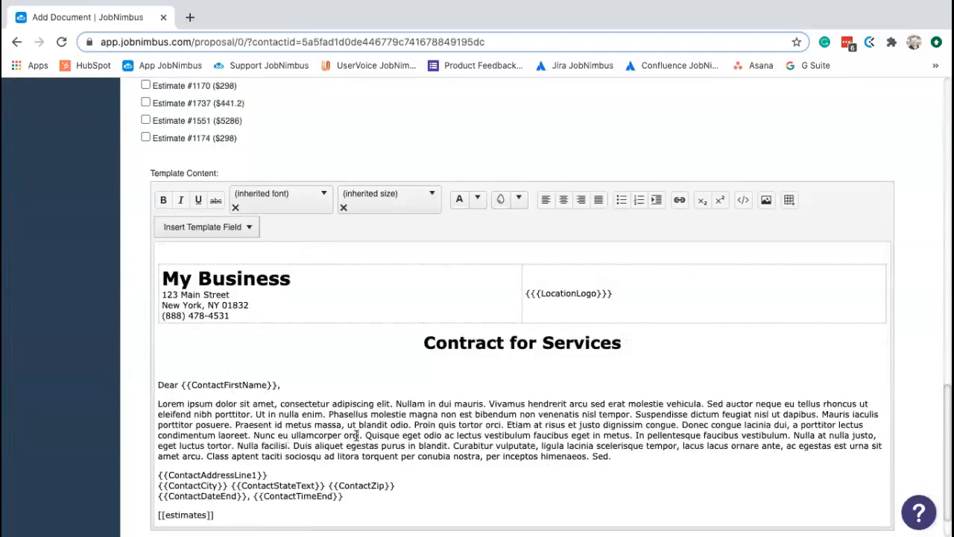
pyautogui.scroll(-5, 356, 435)
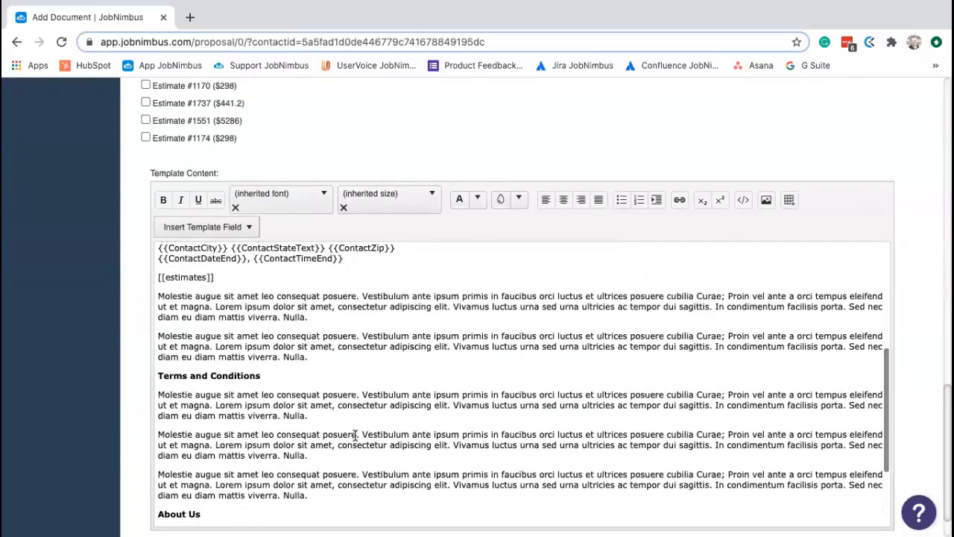
pyautogui.scroll(-3, 356, 435)
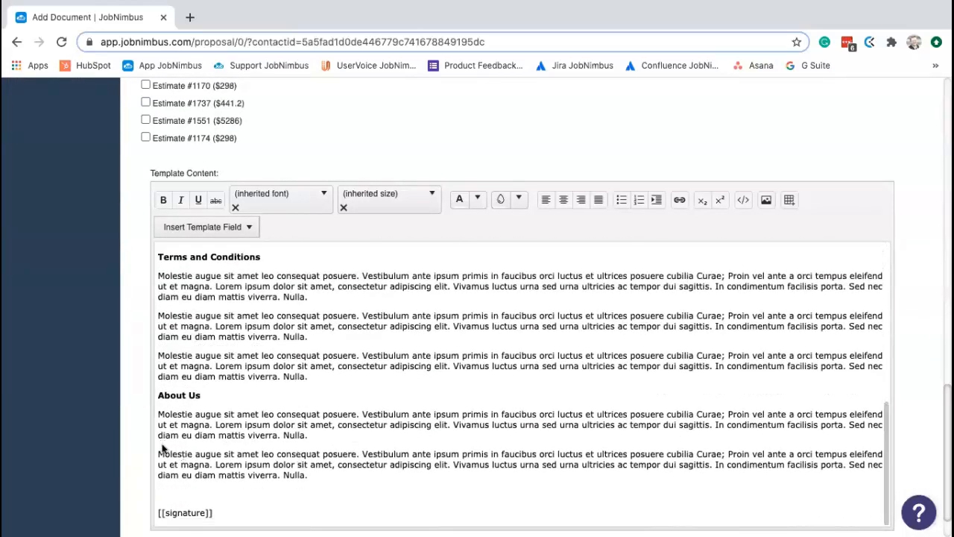
pyautogui.scroll(-2, 186, 477)
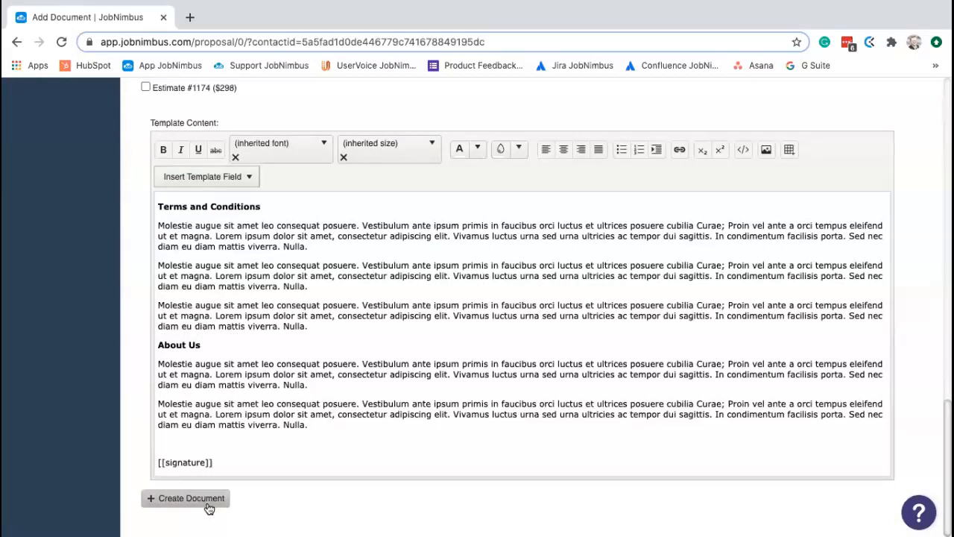
pyautogui.click(210, 508)
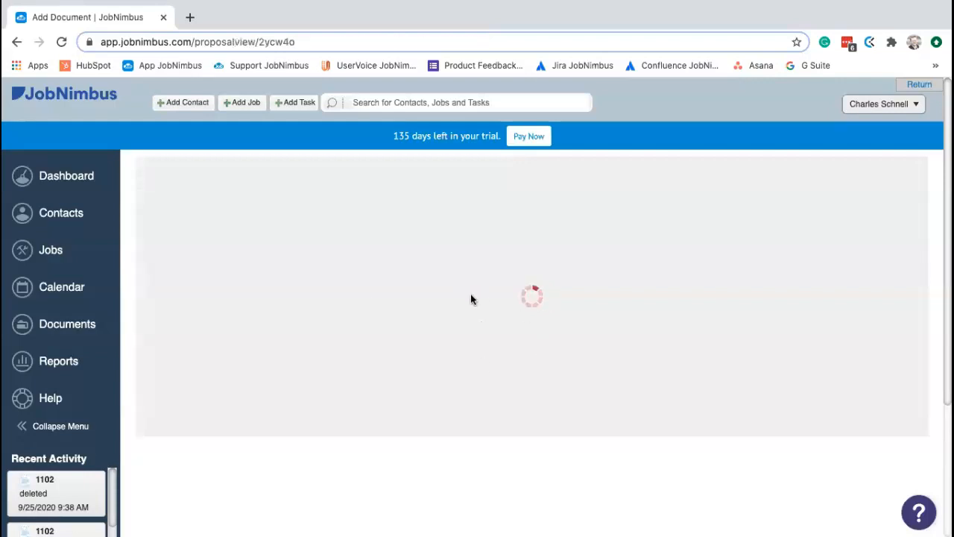
# Look over the created contract and its available actions, and open its PDF view
pyautogui.scroll(-3, 605, 346)
pyautogui.scroll(2, 606, 349)
pyautogui.scroll(1, 606, 348)
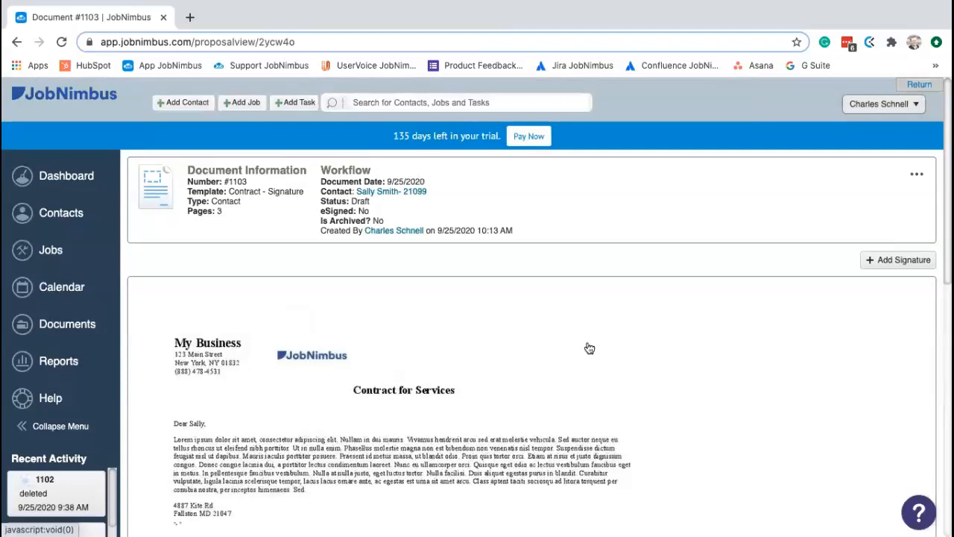
pyautogui.click(914, 175)
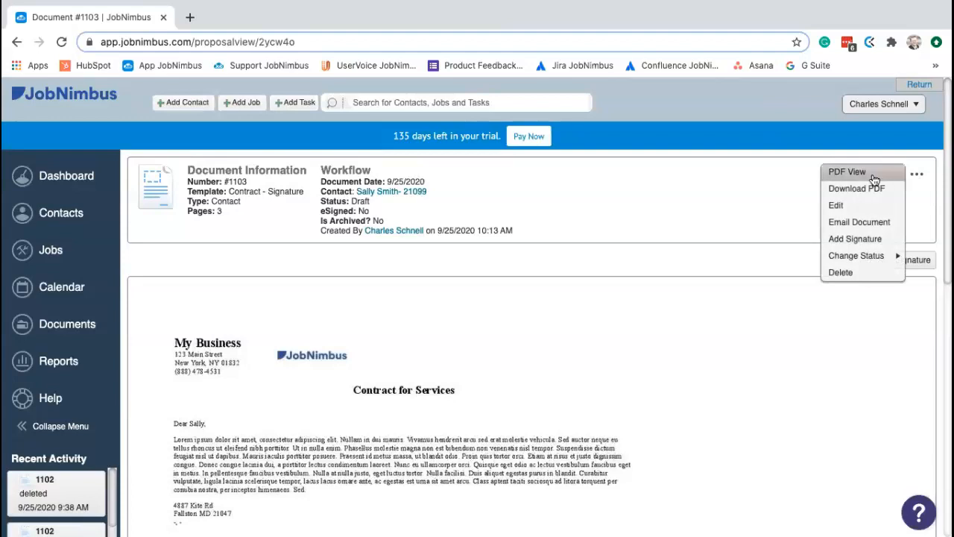
pyautogui.click(847, 173)
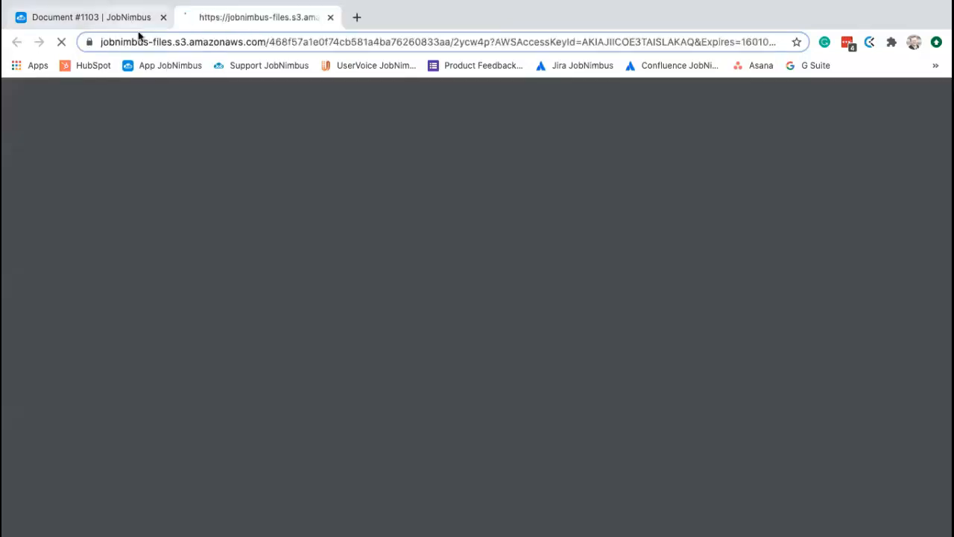
pyautogui.click(139, 18)
pyautogui.click(917, 177)
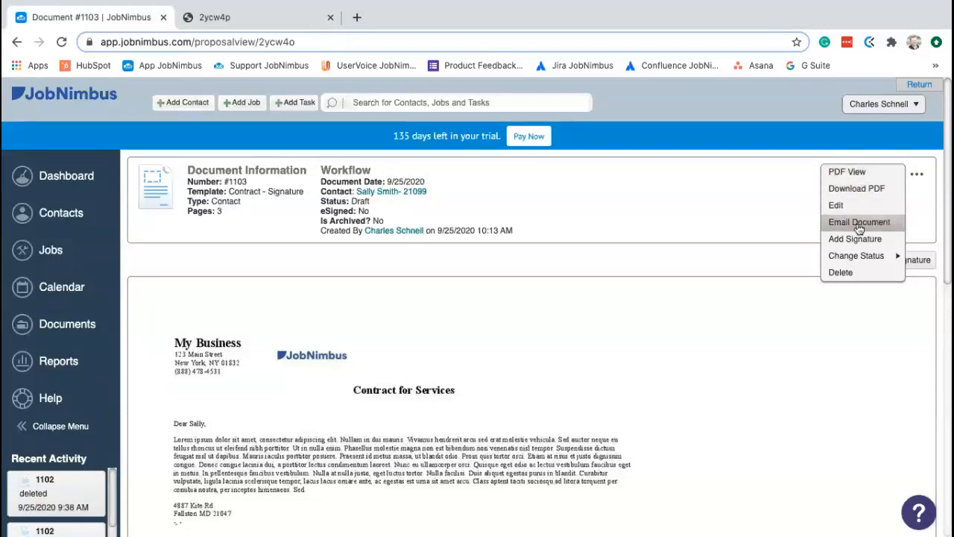
pyautogui.click(242, 10)
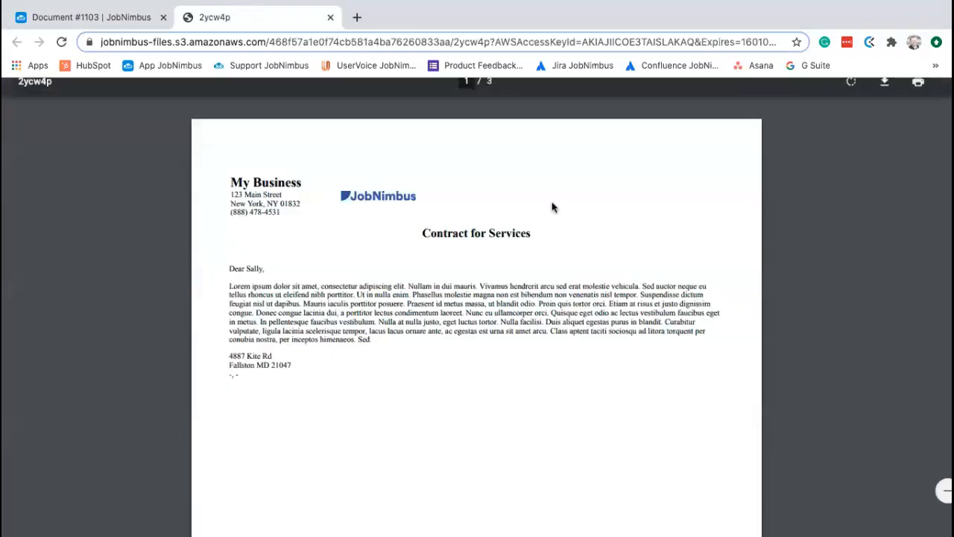
# Examine the contract PDF's filled-in contact fields, embedded estimate, terms and signature line, and close the PDF
pyautogui.scroll(-1, 628, 350)
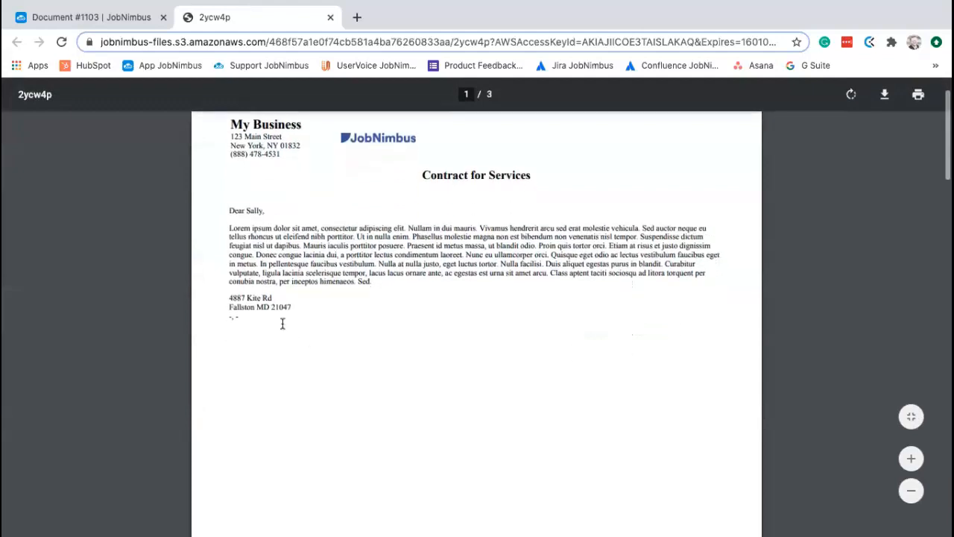
pyautogui.moveTo(263, 210); pyautogui.dragTo(251, 211)
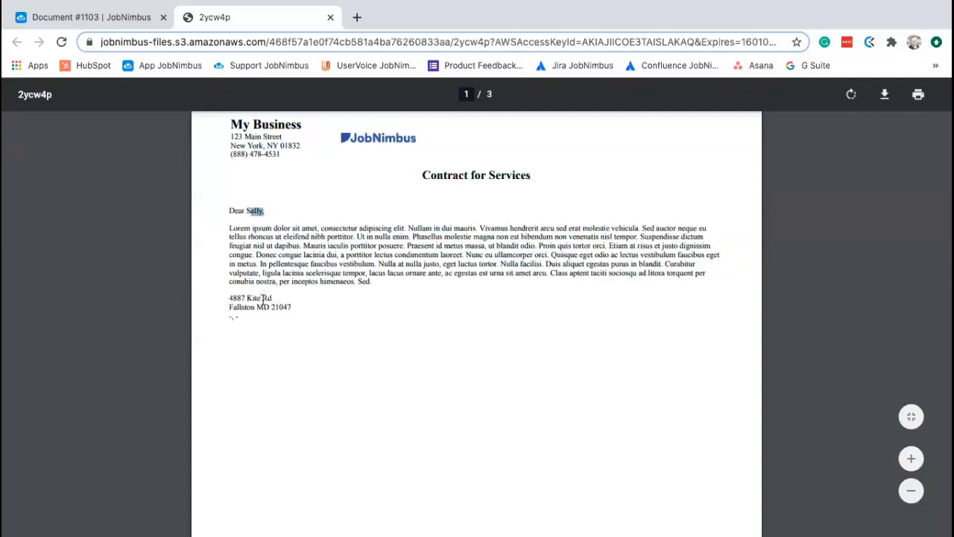
pyautogui.scroll(-10, 398, 356)
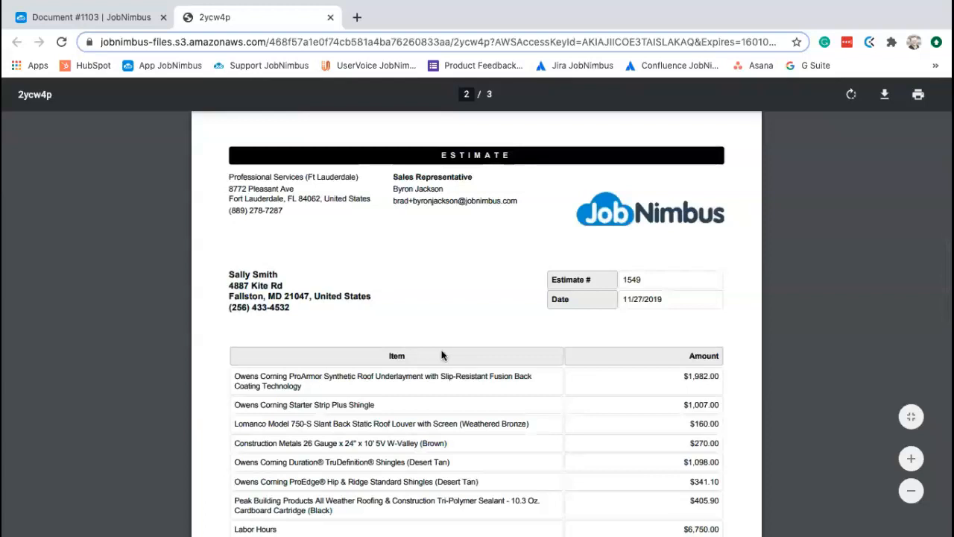
pyautogui.scroll(-3, 521, 386)
pyautogui.scroll(4, 521, 389)
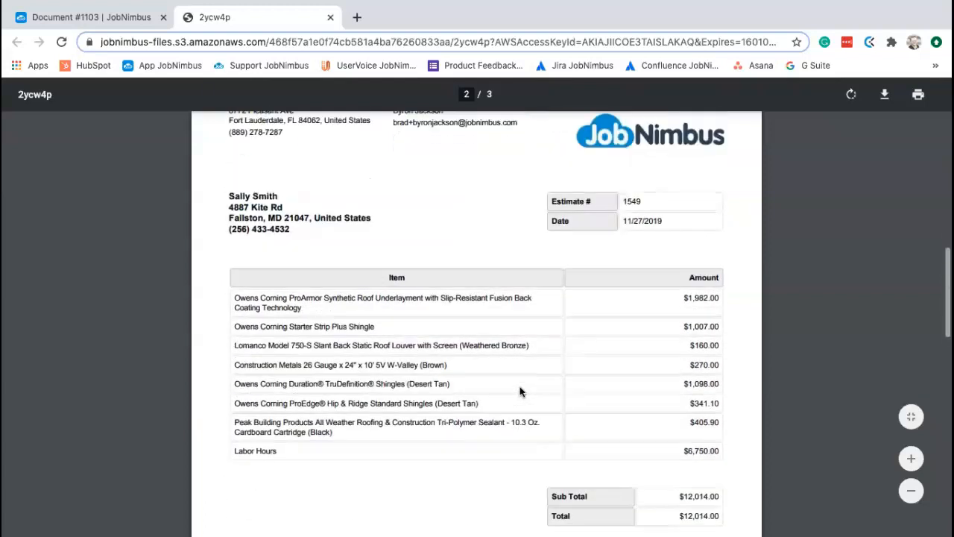
pyautogui.scroll(3, 520, 391)
pyautogui.scroll(-7, 520, 390)
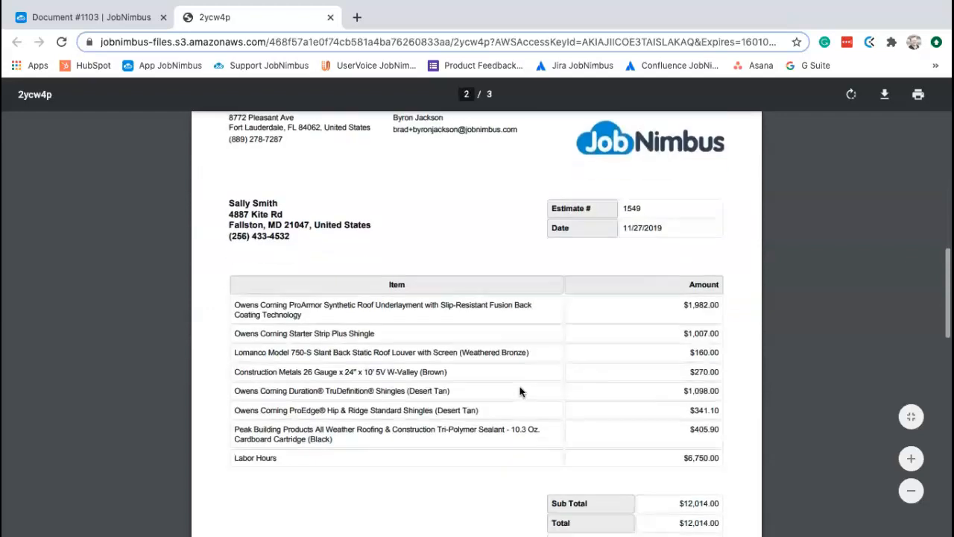
pyautogui.scroll(-6, 520, 391)
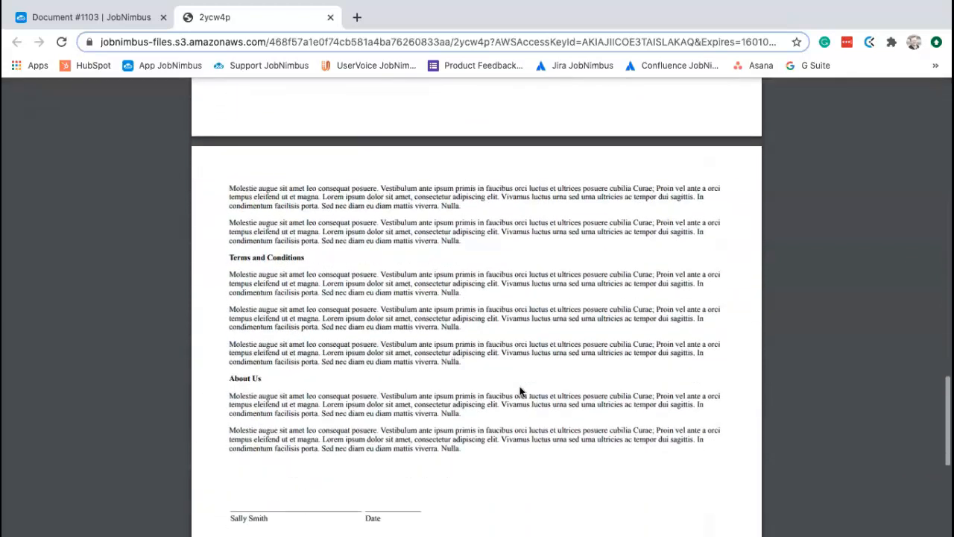
pyautogui.scroll(-1, 426, 356)
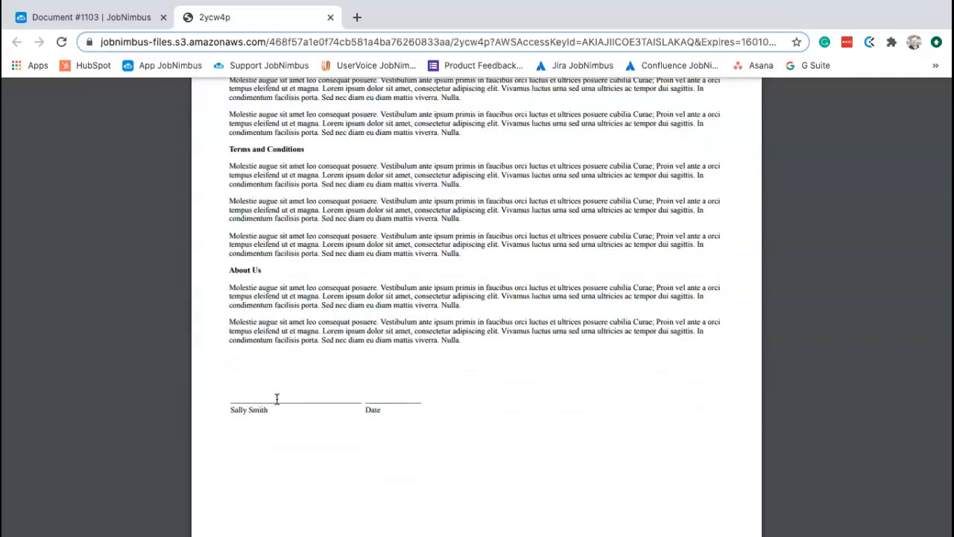
pyautogui.scroll(20, 276, 399)
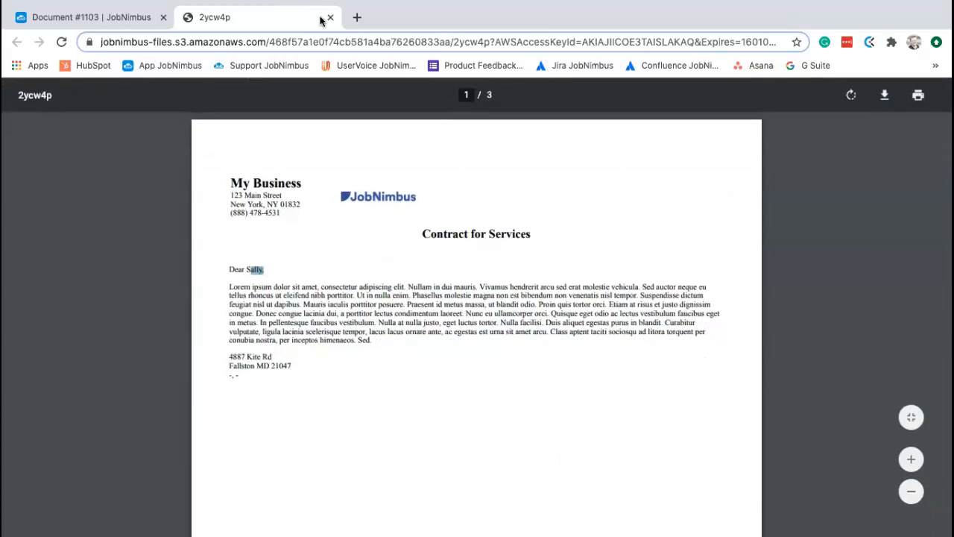
pyautogui.click(329, 18)
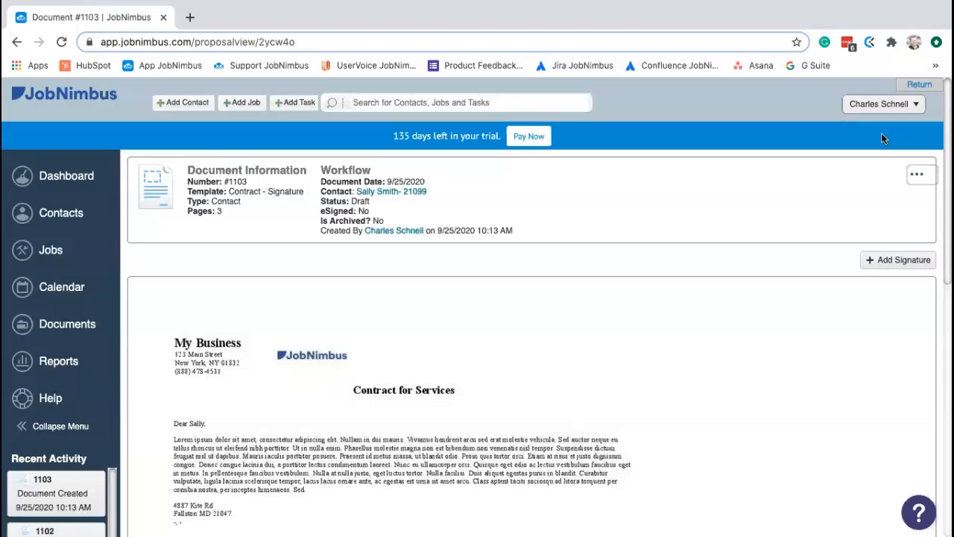
# Open the account settings and go to the list of templates
pyautogui.click(887, 105)
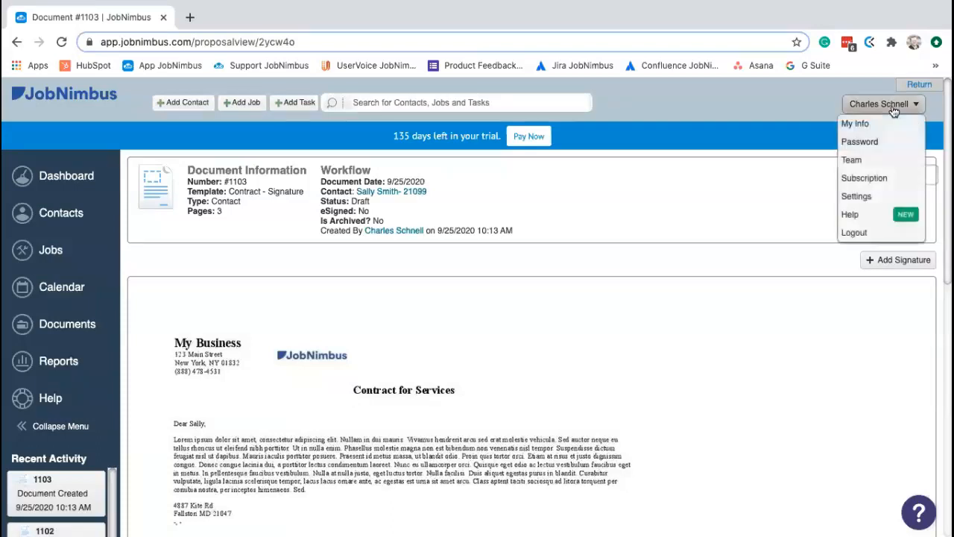
pyautogui.click(865, 197)
pyautogui.scroll(-1, 87, 345)
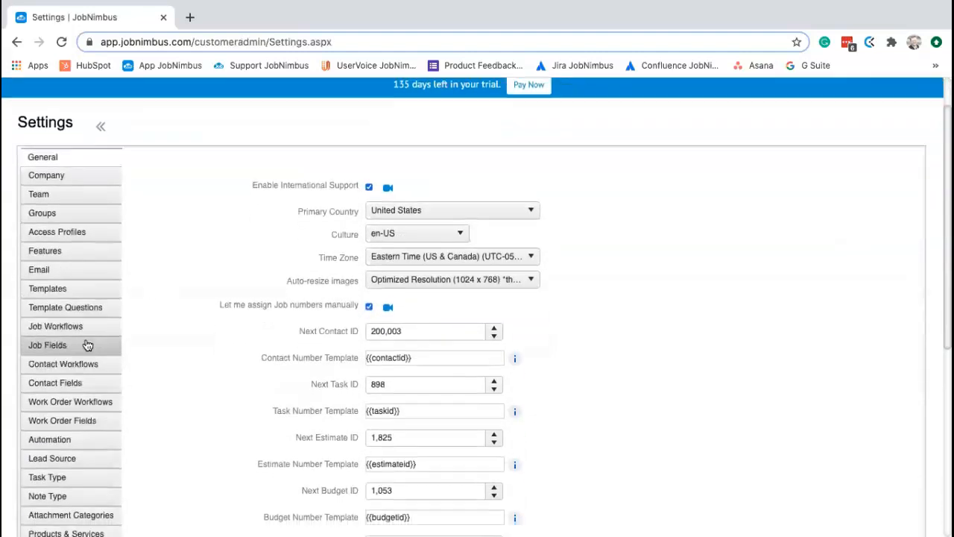
pyautogui.click(89, 293)
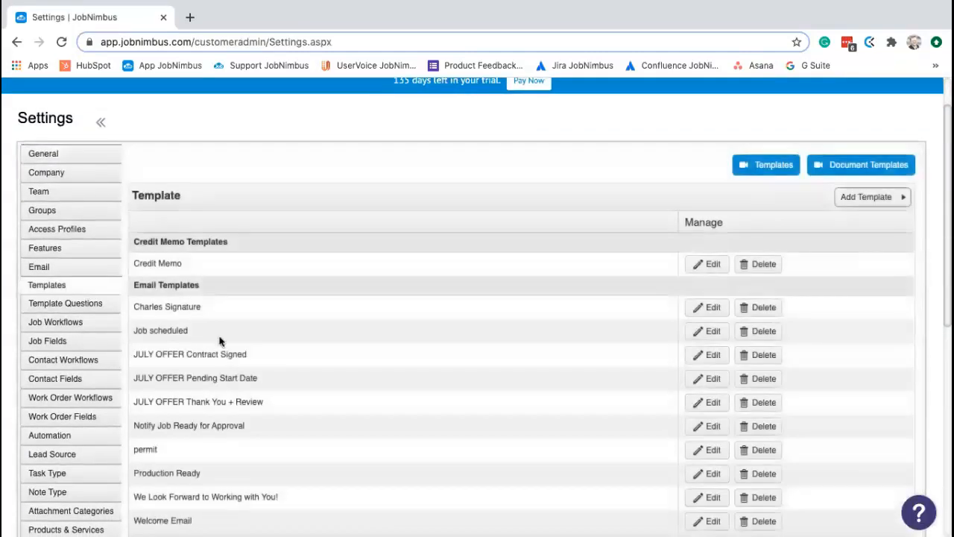
# Look through the template list, examining the email, estimate, invoice and material order templates
pyautogui.scroll(-3, 200, 341)
pyautogui.scroll(1, 200, 341)
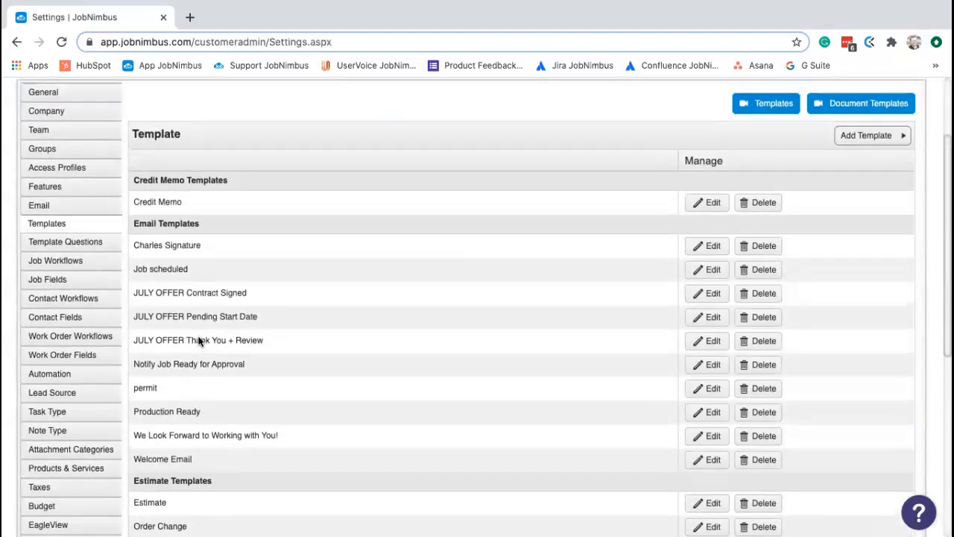
pyautogui.scroll(-1, 200, 340)
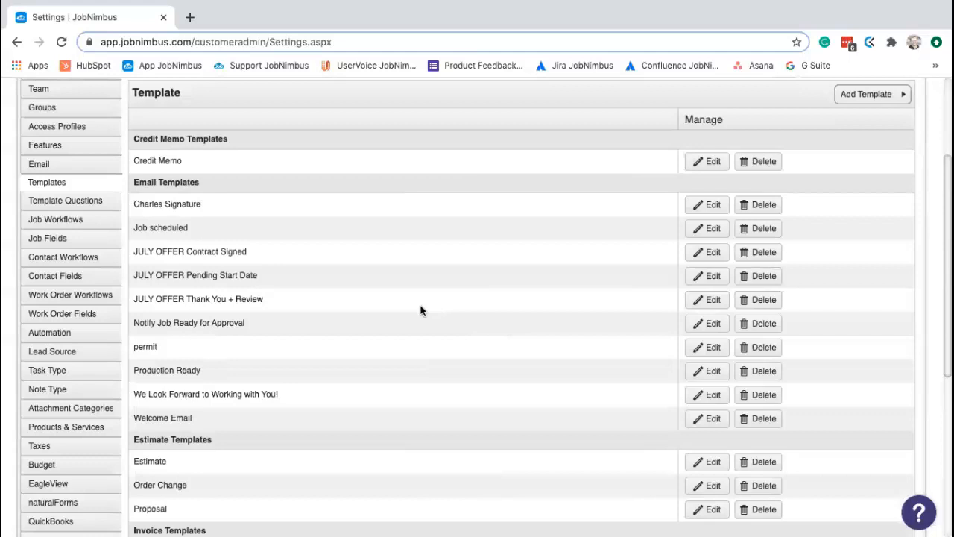
pyautogui.scroll(-1, 425, 302)
pyautogui.scroll(-1, 426, 301)
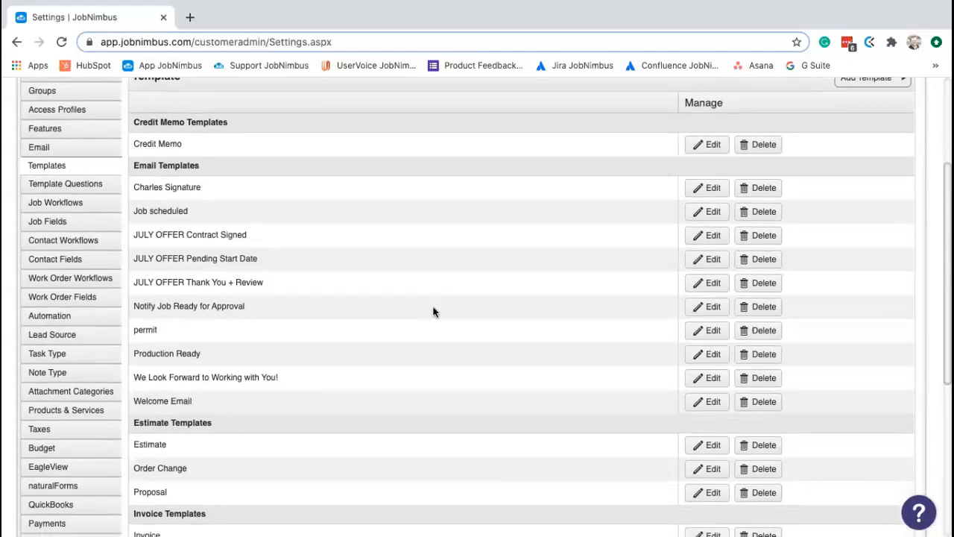
pyautogui.scroll(-3, 404, 328)
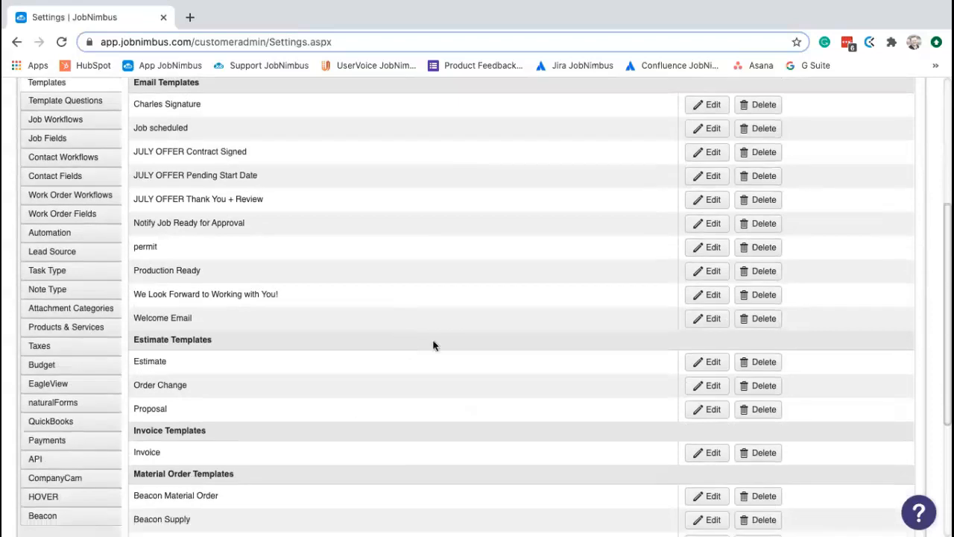
pyautogui.scroll(6, 432, 345)
pyautogui.scroll(1, 432, 345)
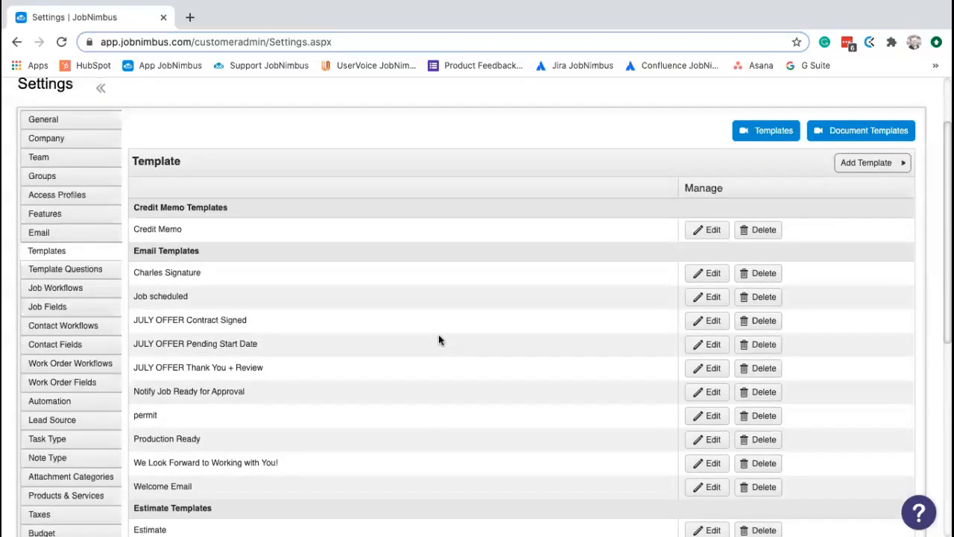
# Start a new estimate template using the design with the black title bar
pyautogui.click(882, 166)
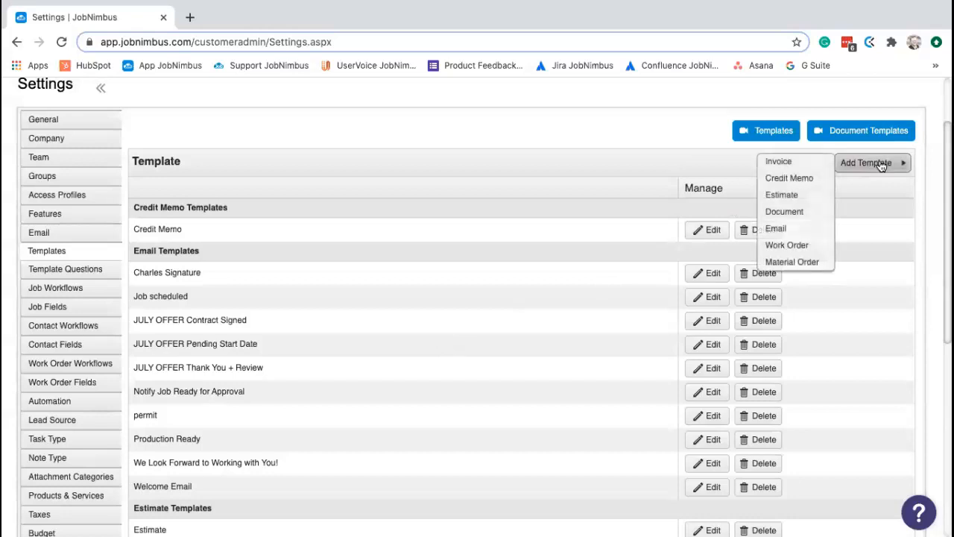
pyautogui.click(781, 195)
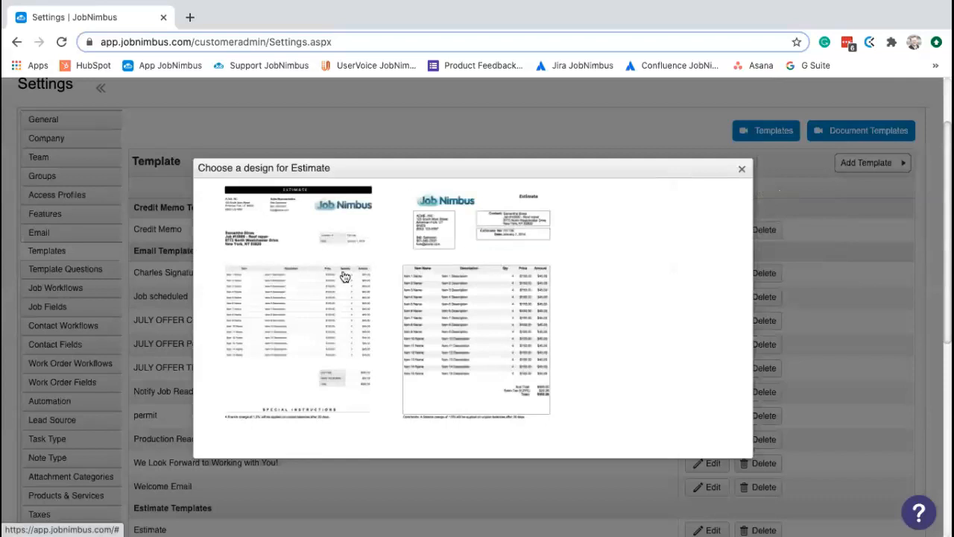
pyautogui.click(302, 279)
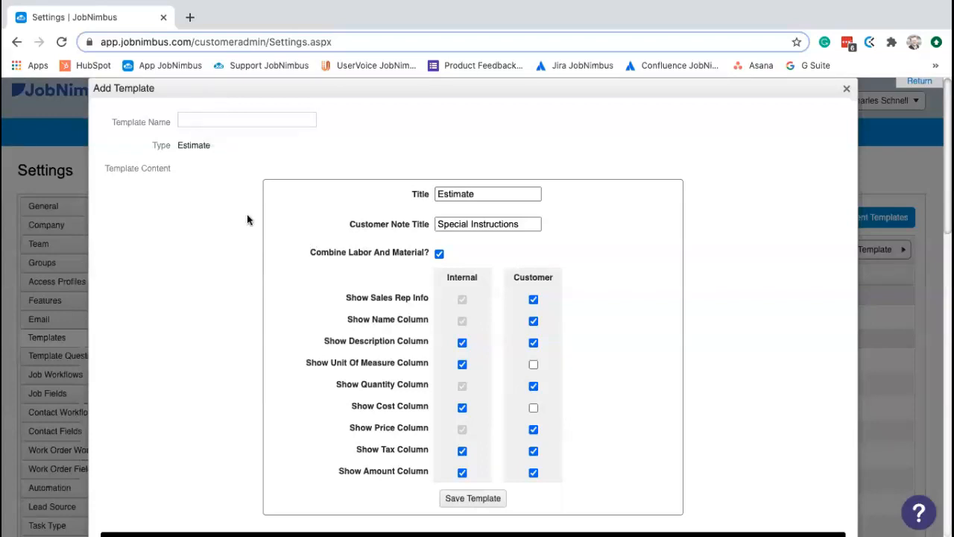
# Examine the new estimate template's title settings, internal and customer column options, editable sections and sample line-item layout
pyautogui.scroll(-1, 247, 214)
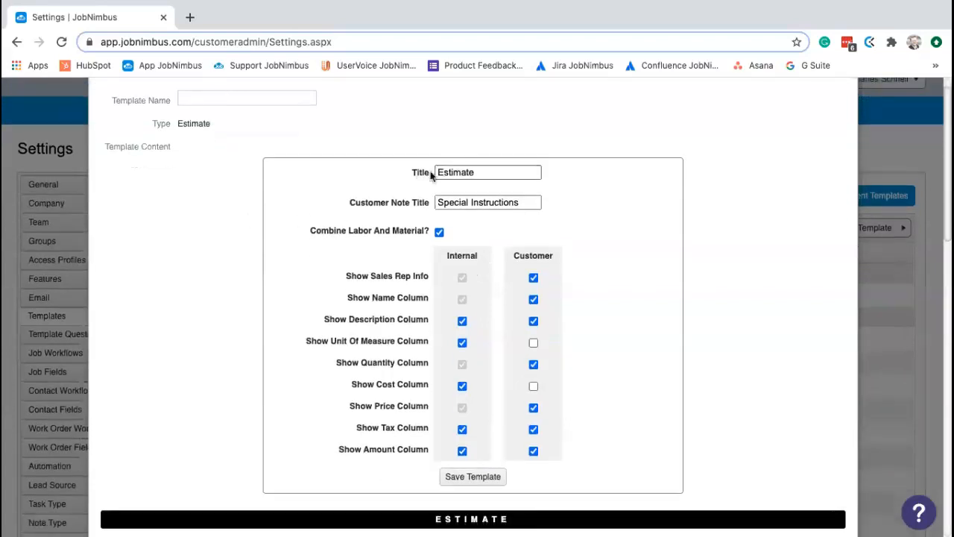
pyautogui.scroll(-2, 575, 228)
pyautogui.scroll(-5, 580, 236)
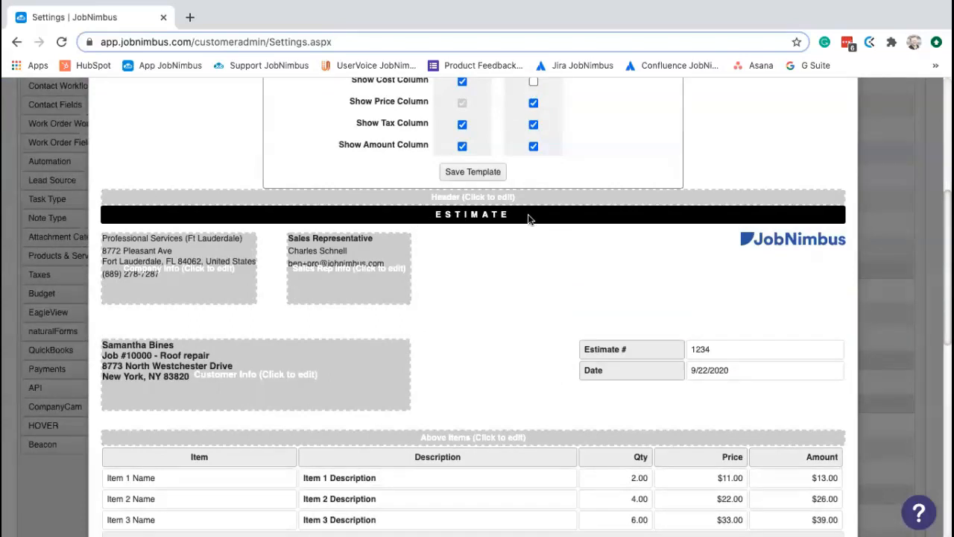
pyautogui.scroll(-10, 528, 215)
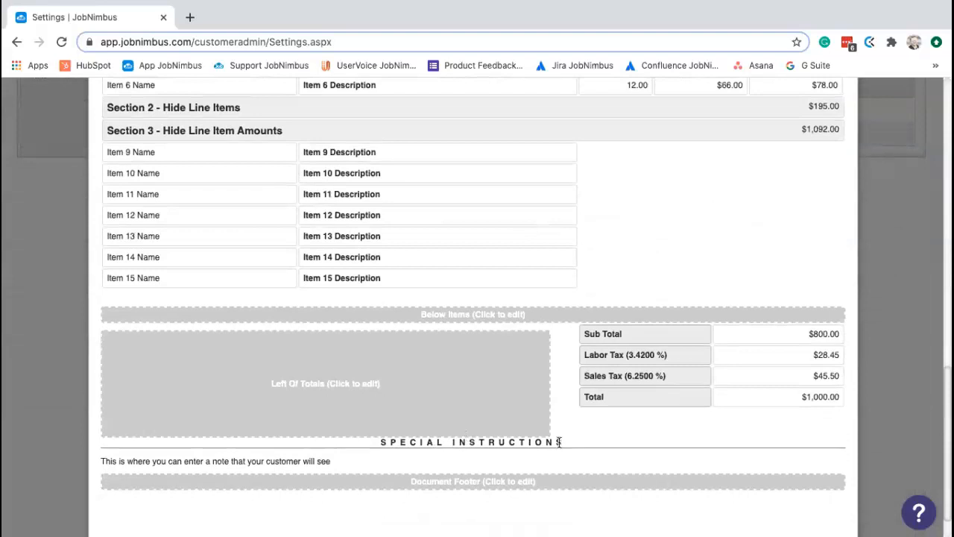
pyautogui.scroll(15, 603, 409)
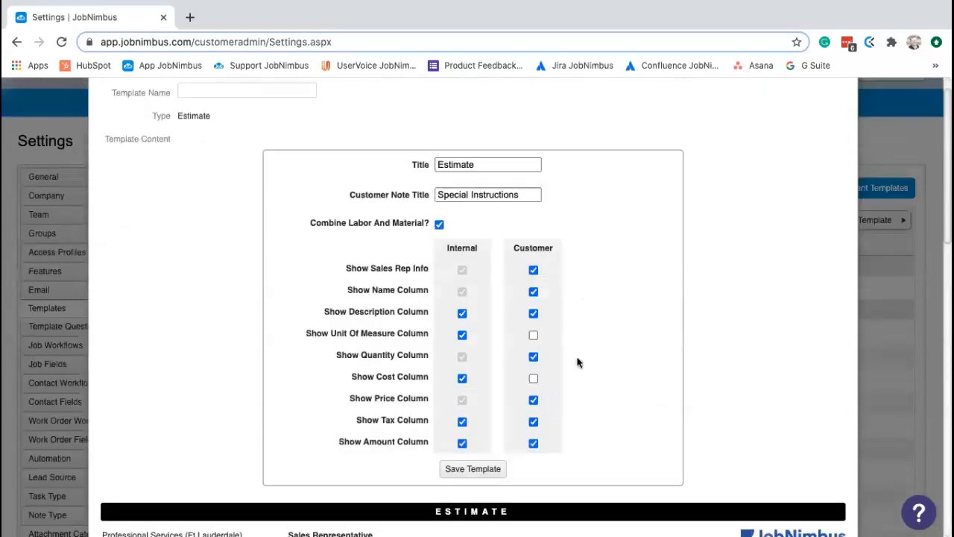
pyautogui.scroll(1, 579, 359)
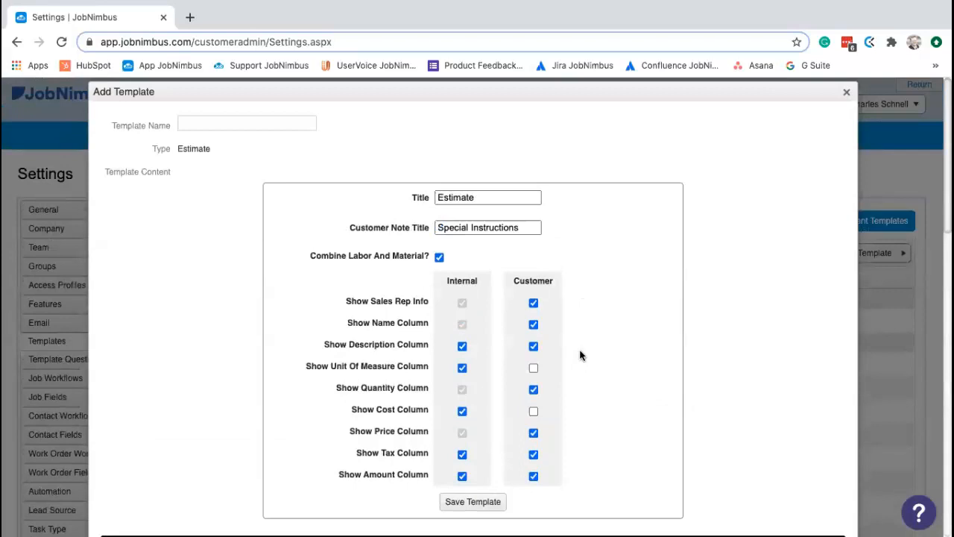
pyautogui.scroll(-1, 580, 355)
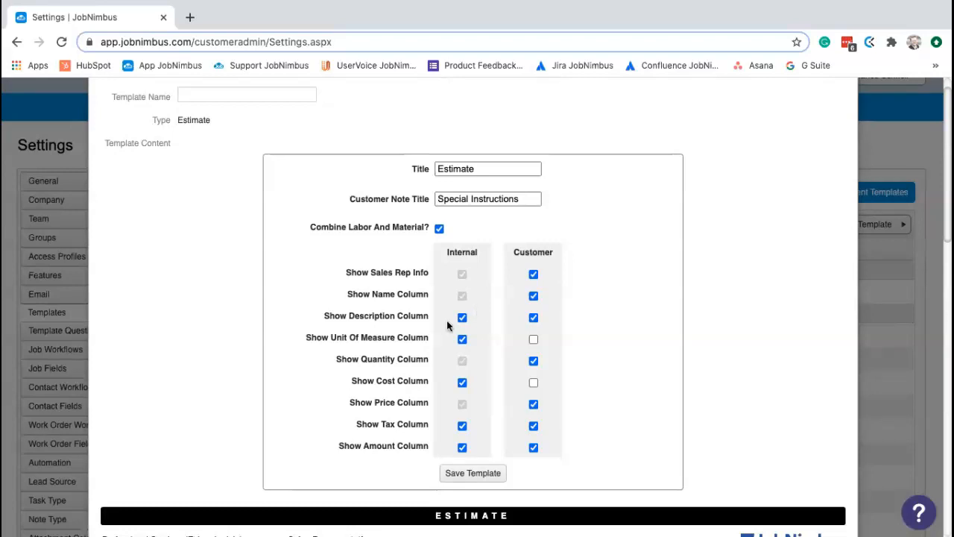
pyautogui.scroll(-1, 381, 356)
pyautogui.scroll(-1, 382, 356)
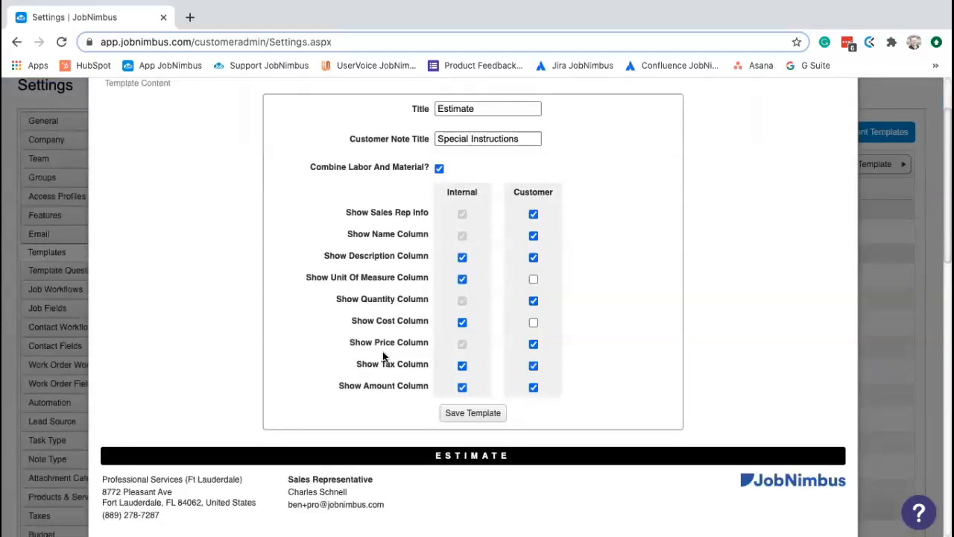
pyautogui.scroll(-1, 384, 357)
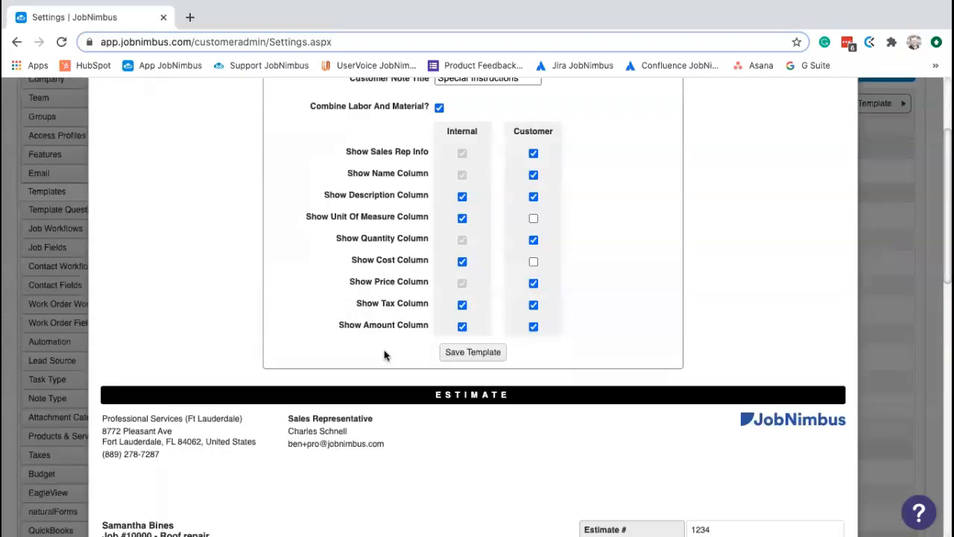
pyautogui.scroll(-3, 392, 392)
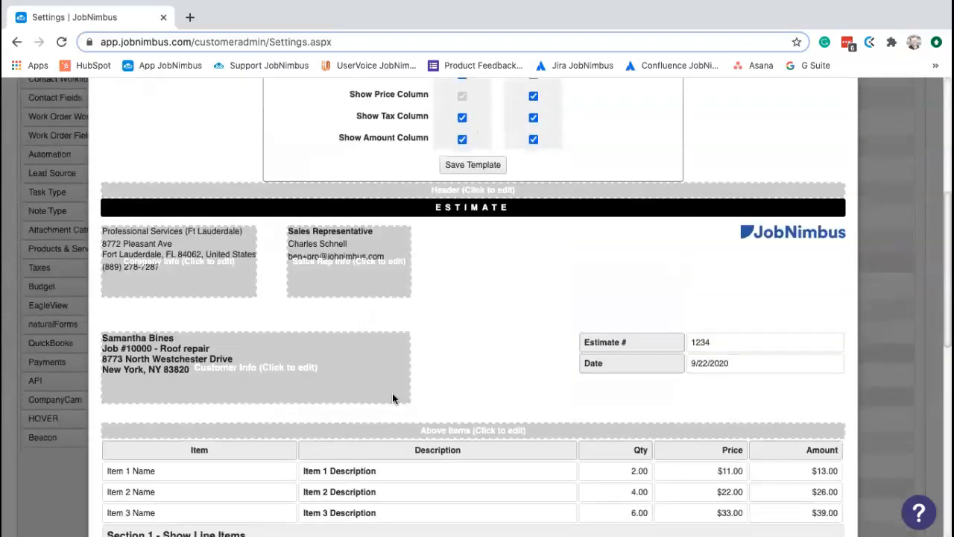
pyautogui.scroll(-4, 547, 387)
pyautogui.scroll(-3, 547, 382)
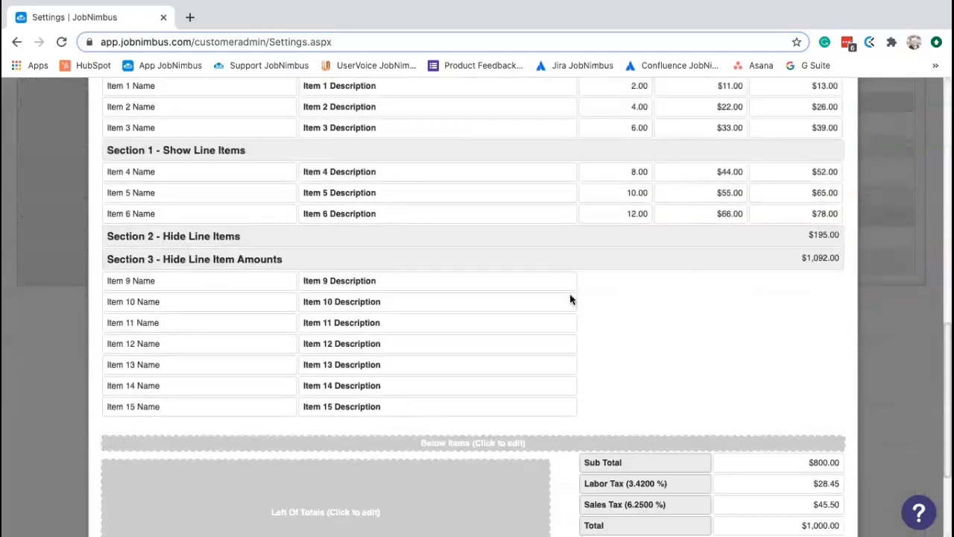
pyautogui.scroll(3, 624, 303)
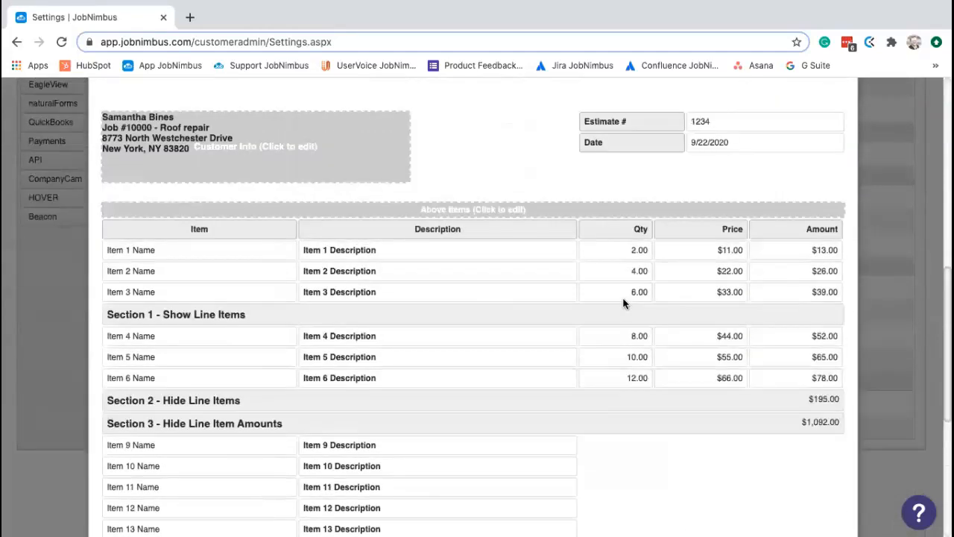
pyautogui.scroll(10, 624, 302)
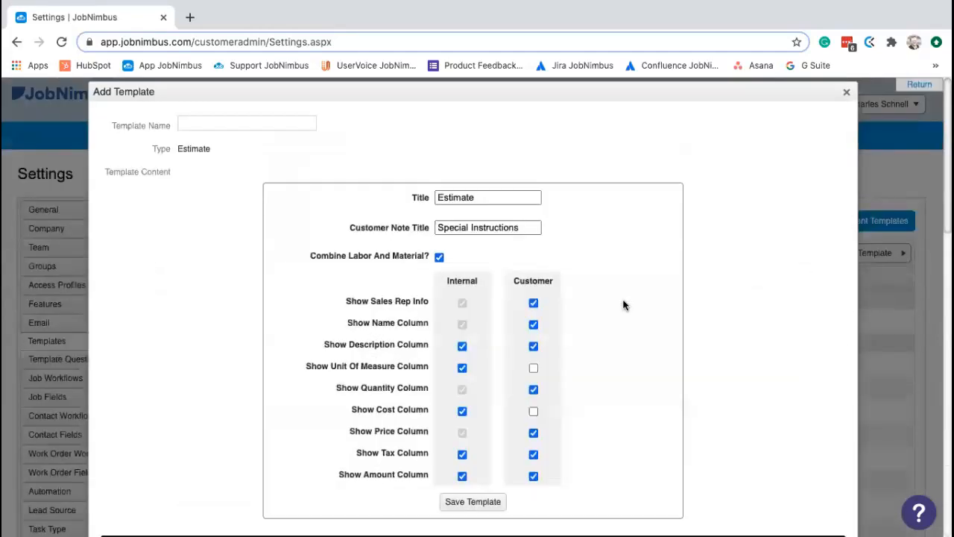
# Hide the Quantity and Amount columns from the customer's view of the estimate and check the layout preview
pyautogui.click(533, 390)
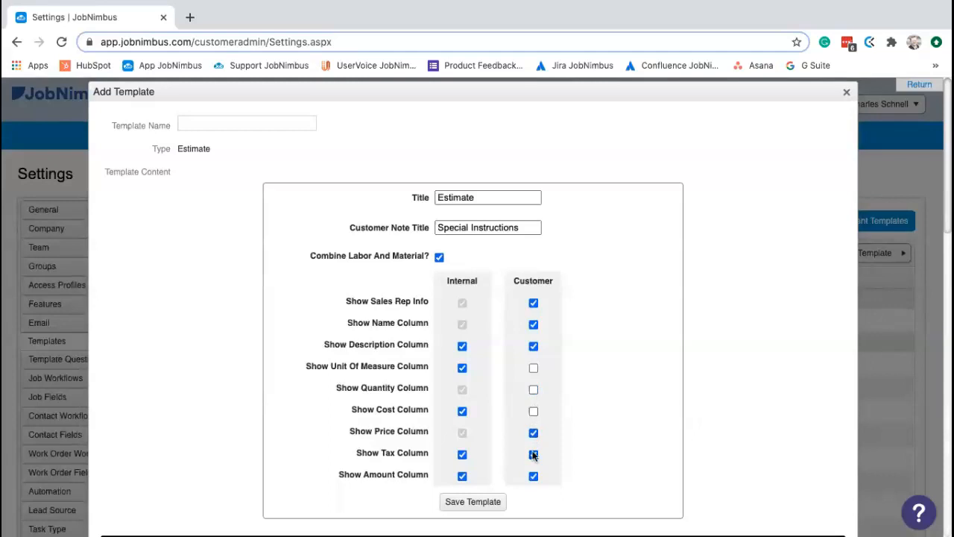
pyautogui.click(534, 476)
pyautogui.scroll(-1, 694, 373)
pyautogui.scroll(-5, 695, 373)
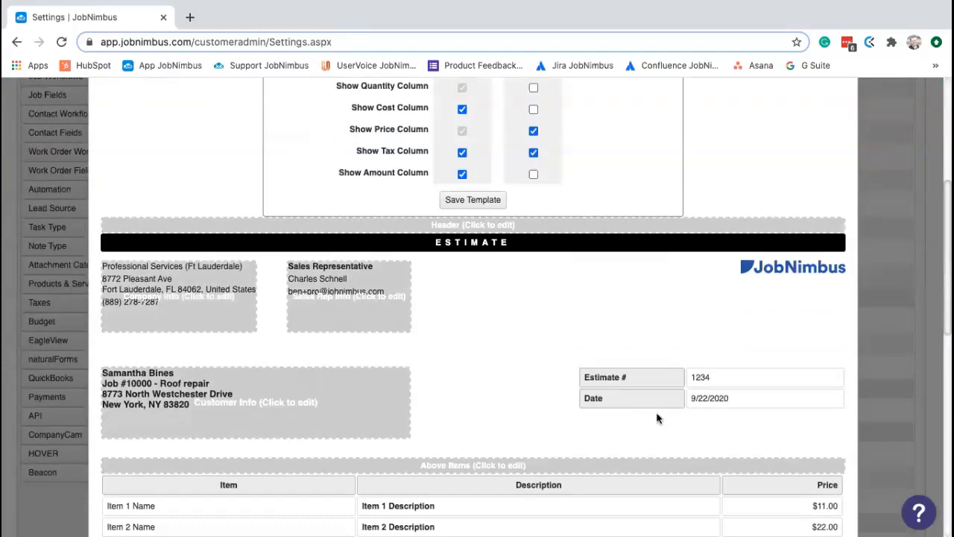
pyautogui.scroll(-1, 656, 418)
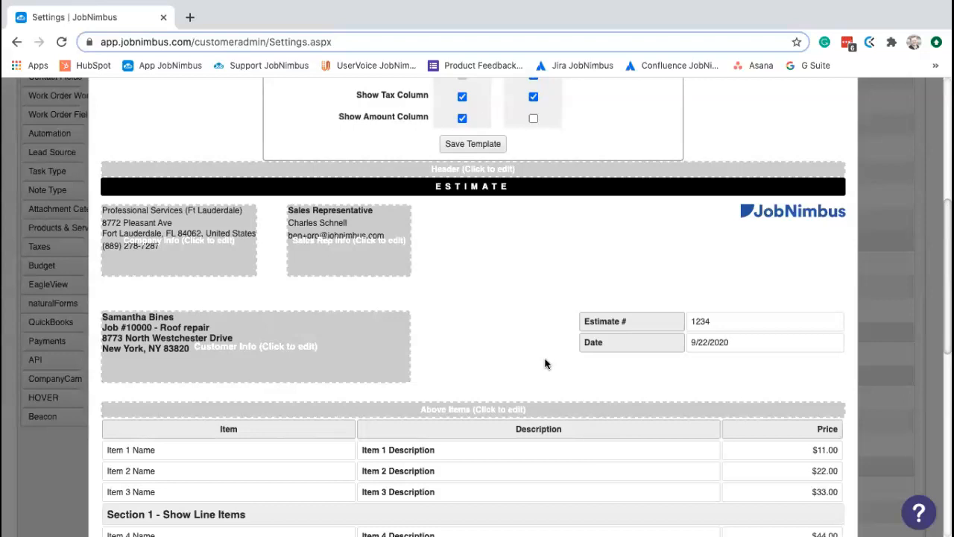
# Examine the template fields inside the Company Info section, and close the estimate template without saving
pyautogui.moveTo(206, 267); pyautogui.dragTo(580, 449)
pyautogui.scroll(-1, 579, 448)
pyautogui.click(472, 365)
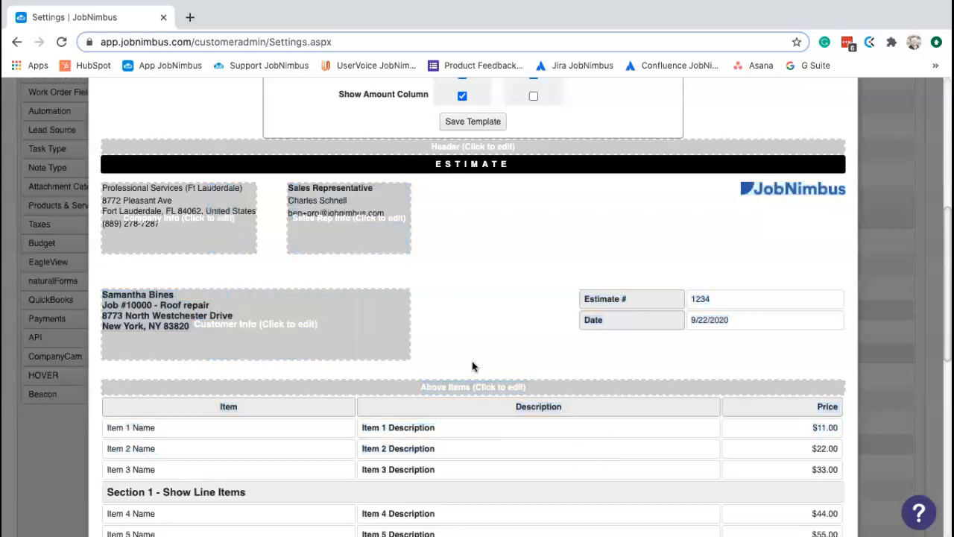
pyautogui.scroll(-1, 178, 237)
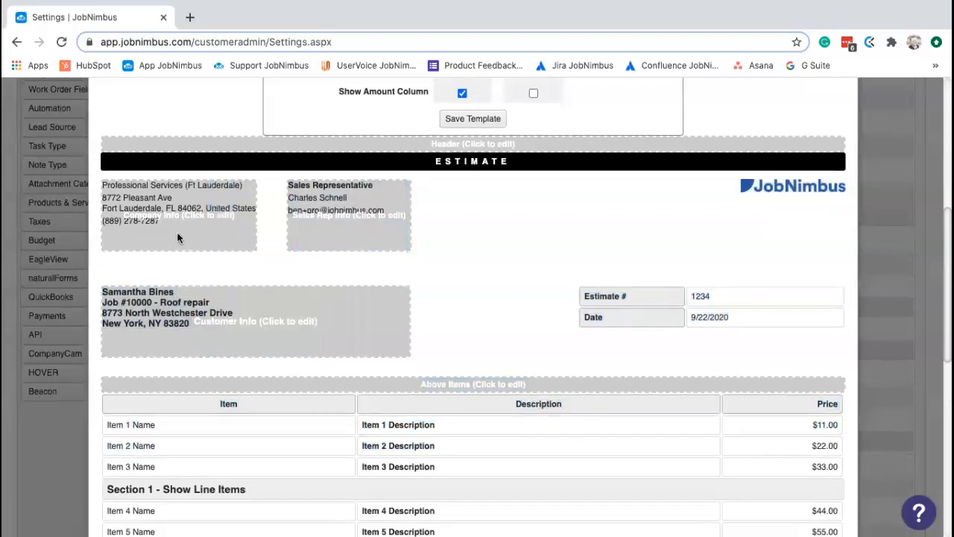
pyautogui.click(178, 237)
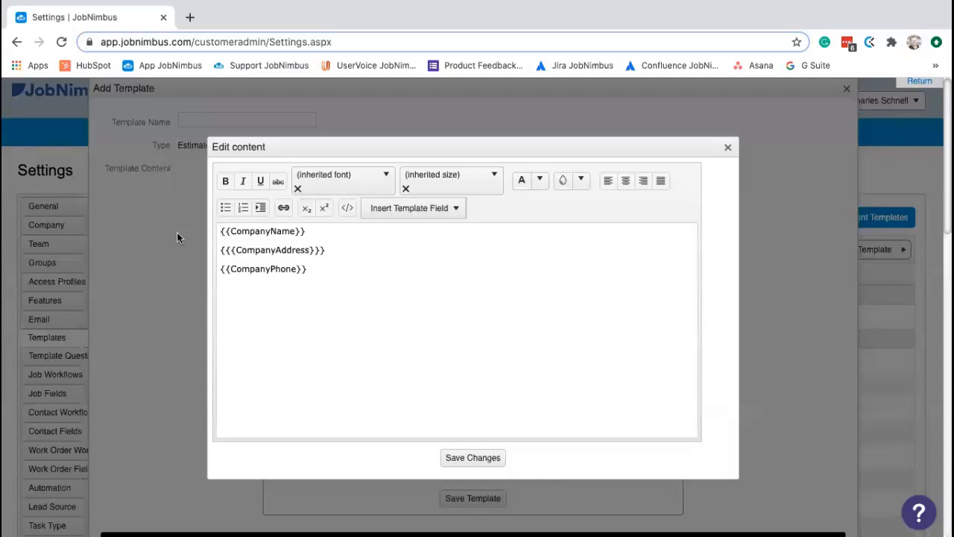
pyautogui.click(728, 147)
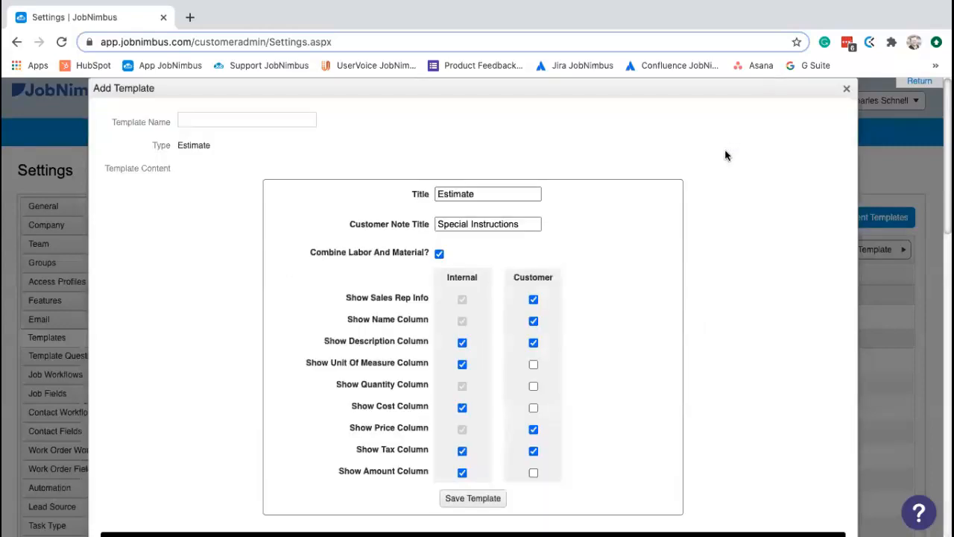
pyautogui.click(847, 89)
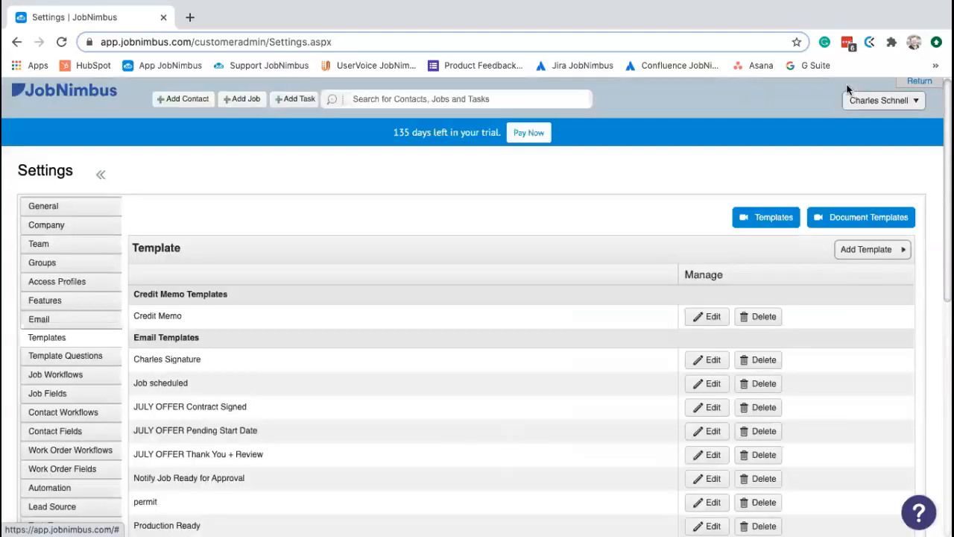
# Search for the sample customer by first name and open the Smith Industries contact record
pyautogui.click(471, 100)
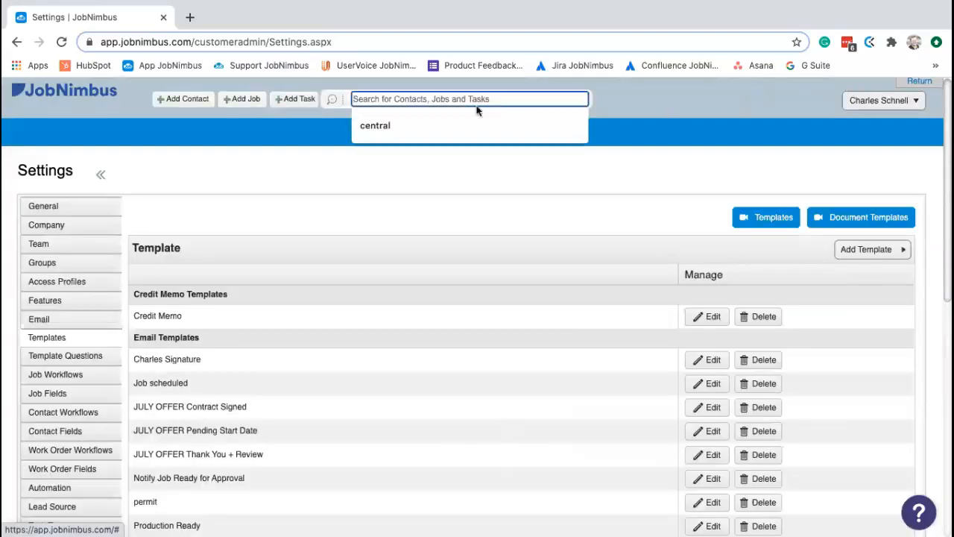
pyautogui.write('s')
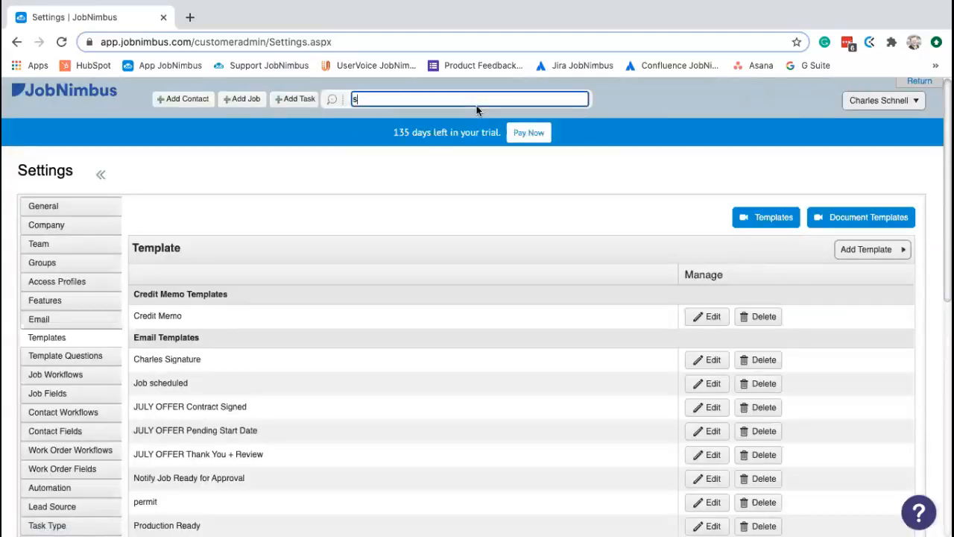
pyautogui.write('ally')
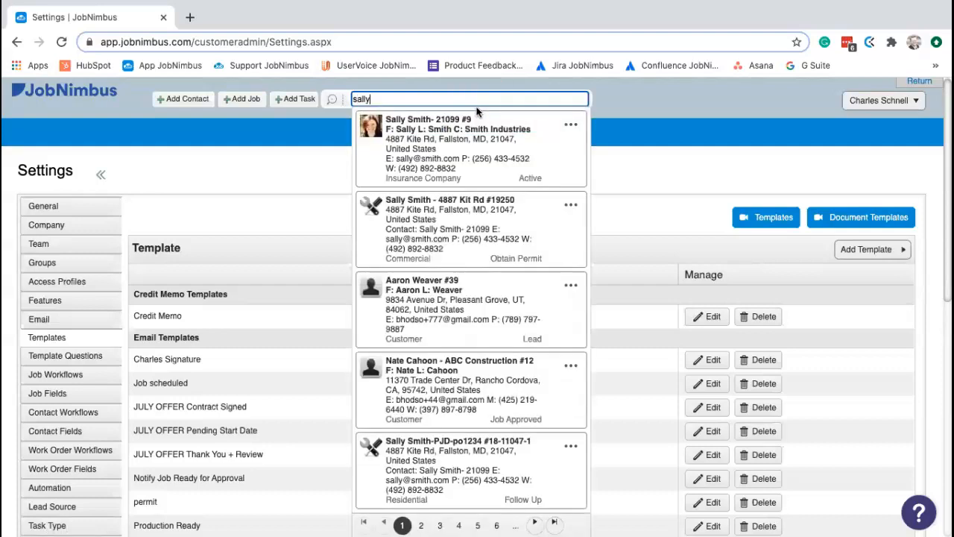
pyautogui.click(502, 149)
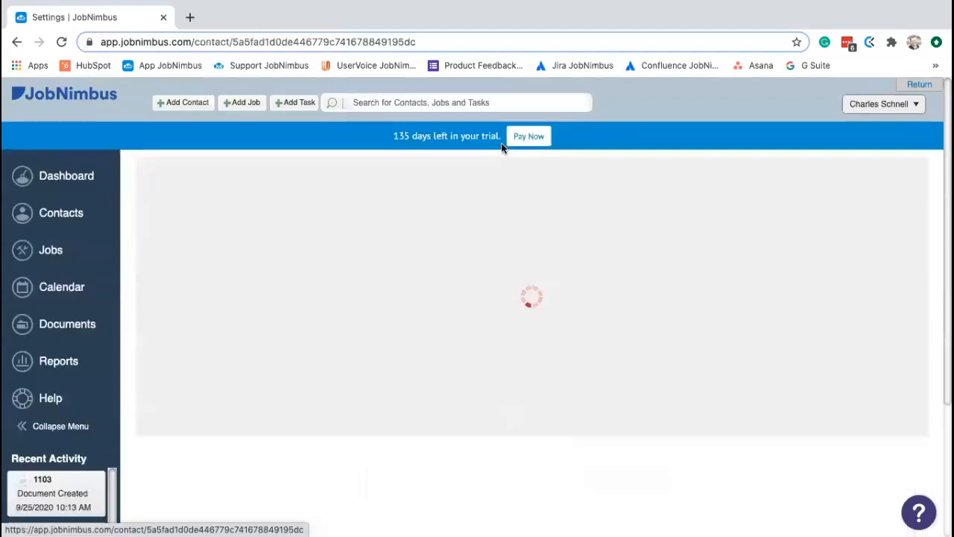
# Go to the contact's financial records and view the invoiced estimate dated 3/12/2020
pyautogui.click(449, 430)
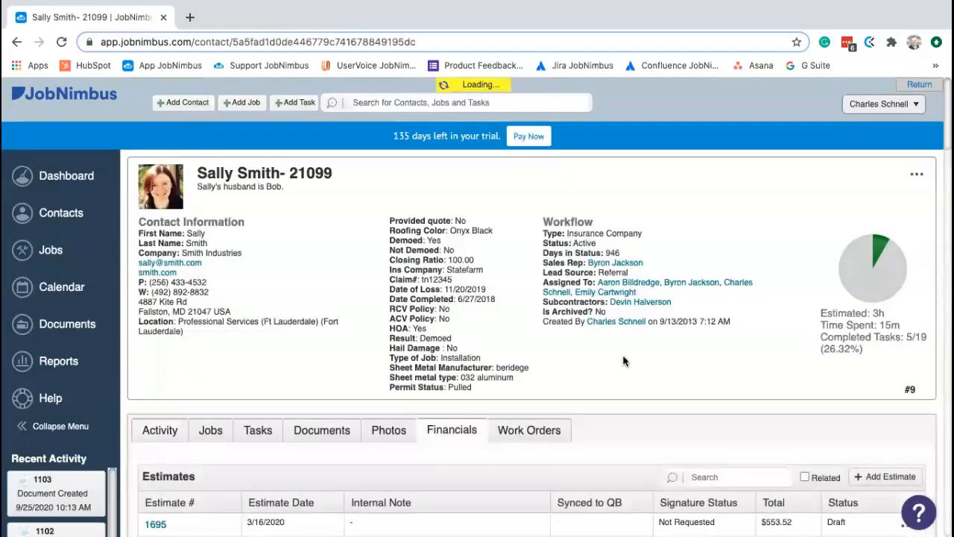
pyautogui.scroll(-1, 624, 361)
pyautogui.scroll(-1, 624, 361)
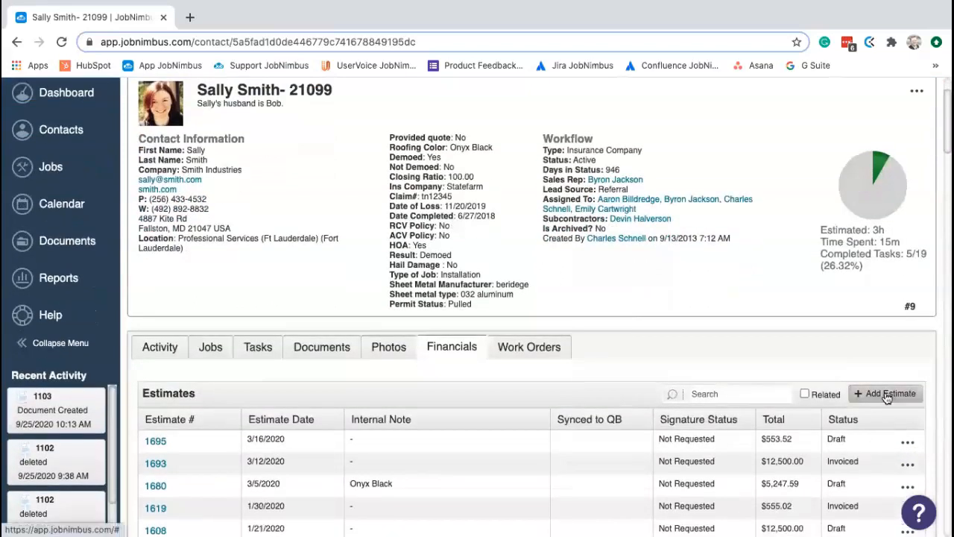
pyautogui.click(907, 464)
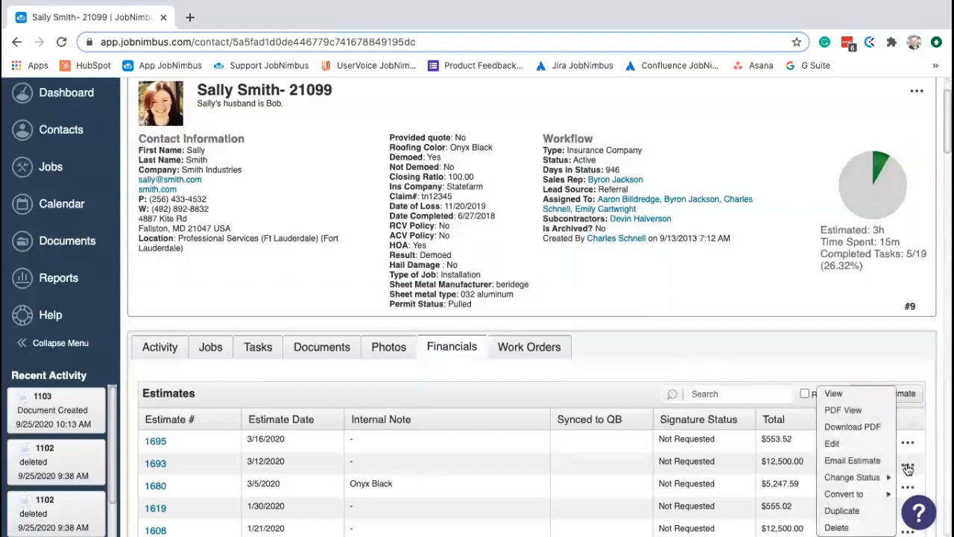
pyautogui.click(855, 395)
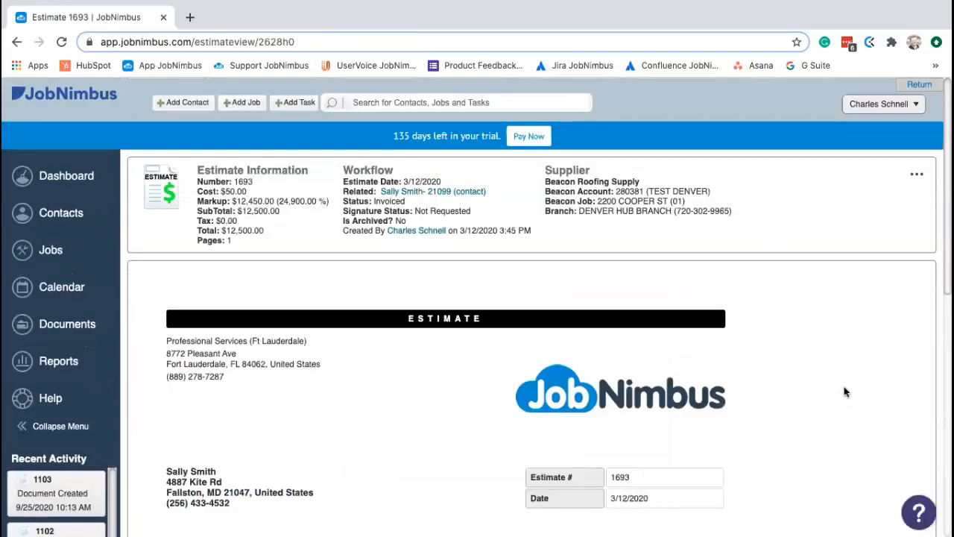
# Examine the estimate's company details, logo, customer details, line items and totals
pyautogui.scroll(-1, 304, 348)
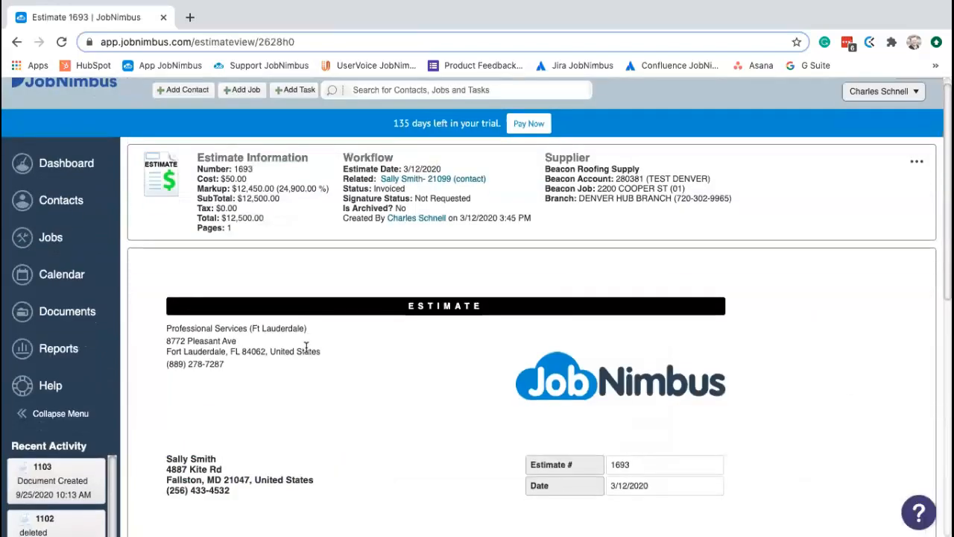
pyautogui.scroll(-1, 298, 340)
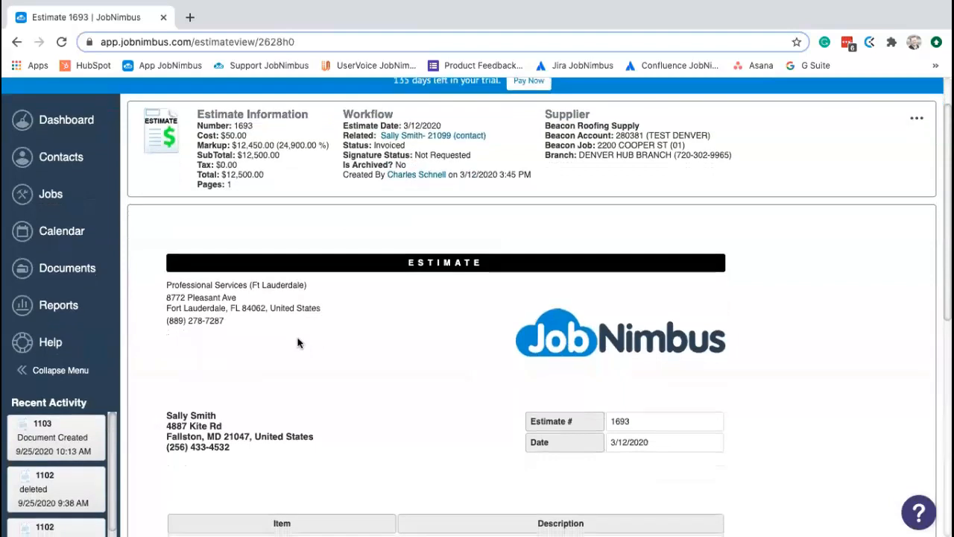
pyautogui.scroll(-1, 298, 343)
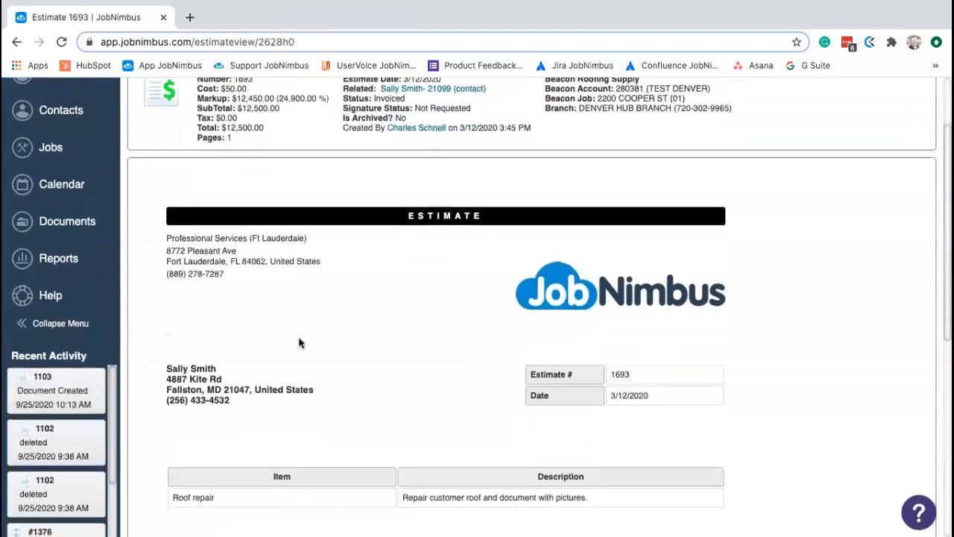
pyautogui.scroll(-1, 299, 342)
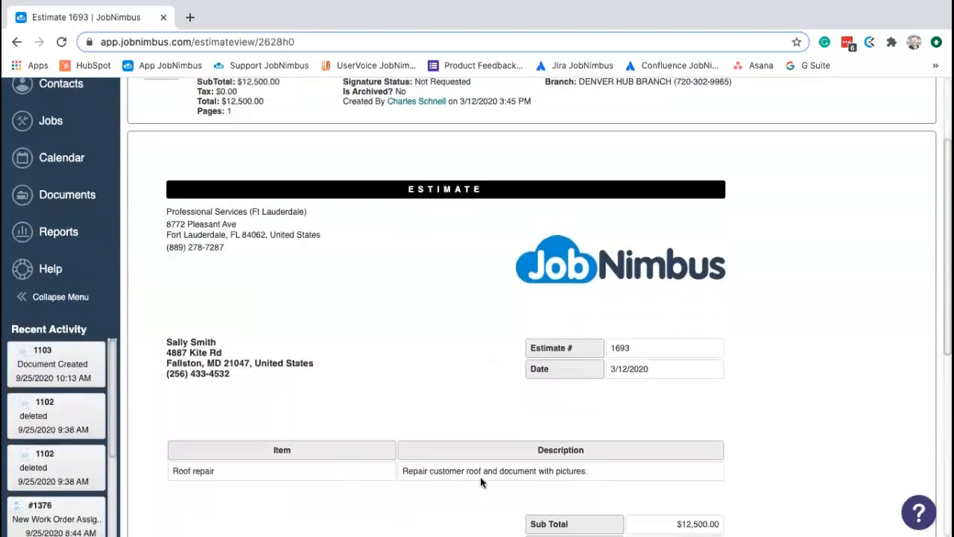
# Examine the estimate's special instructions and the cost, markup and price breakdown of its line item
pyautogui.scroll(-3, 394, 362)
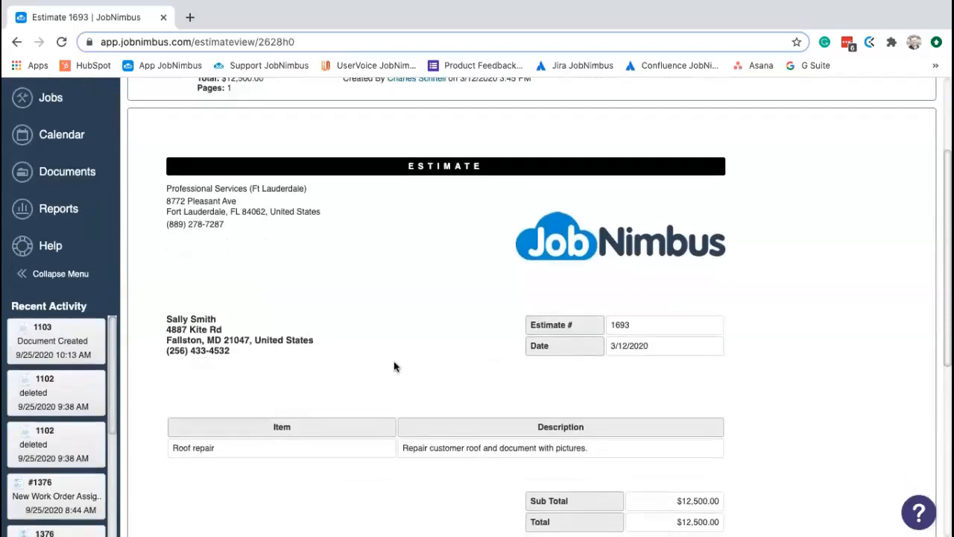
pyautogui.scroll(-5, 393, 359)
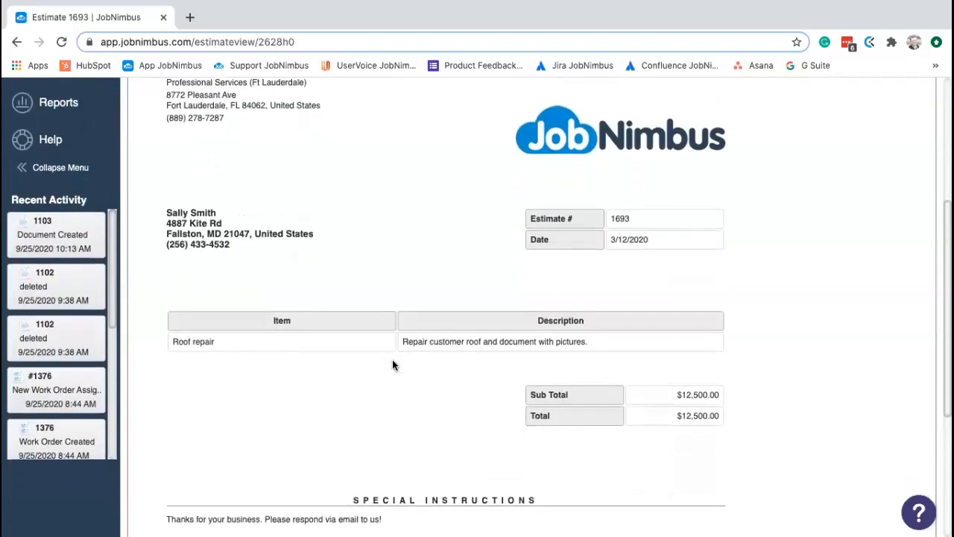
pyautogui.scroll(-1, 393, 365)
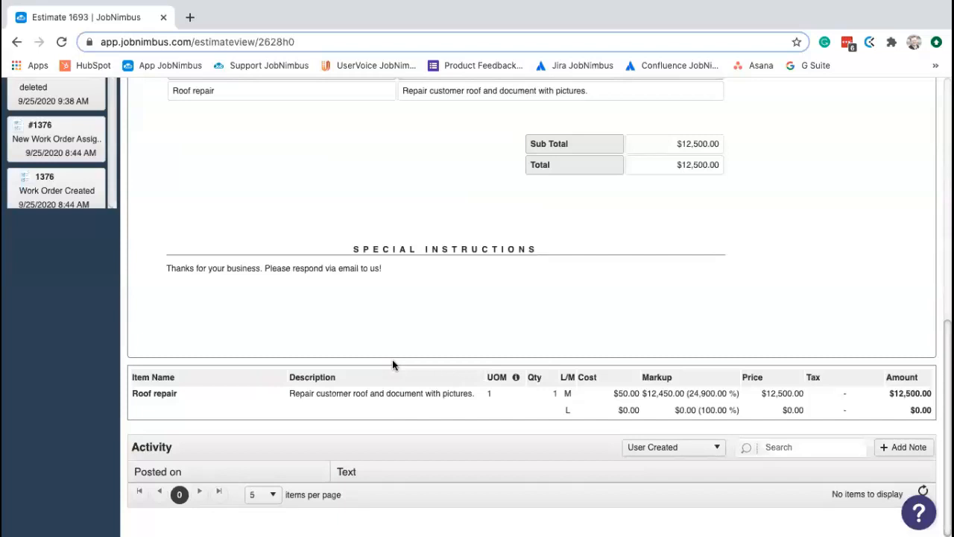
pyautogui.scroll(7, 620, 321)
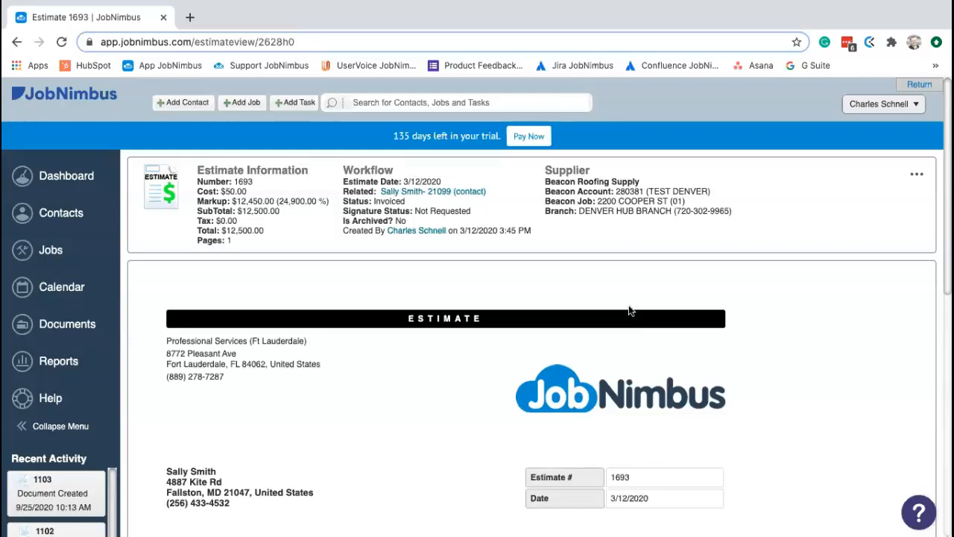
# Go to the account's template settings and open the Estimate template for editing
pyautogui.click(919, 112)
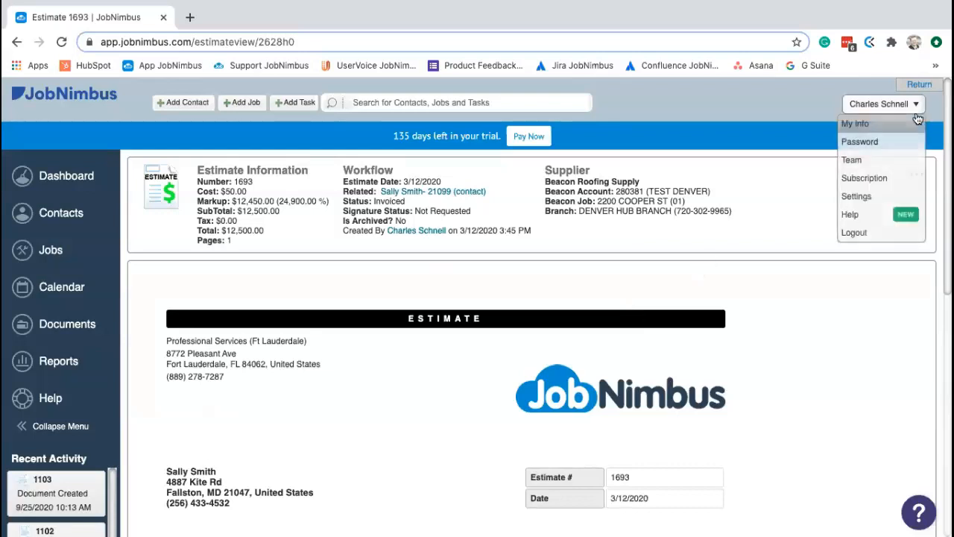
pyautogui.click(871, 197)
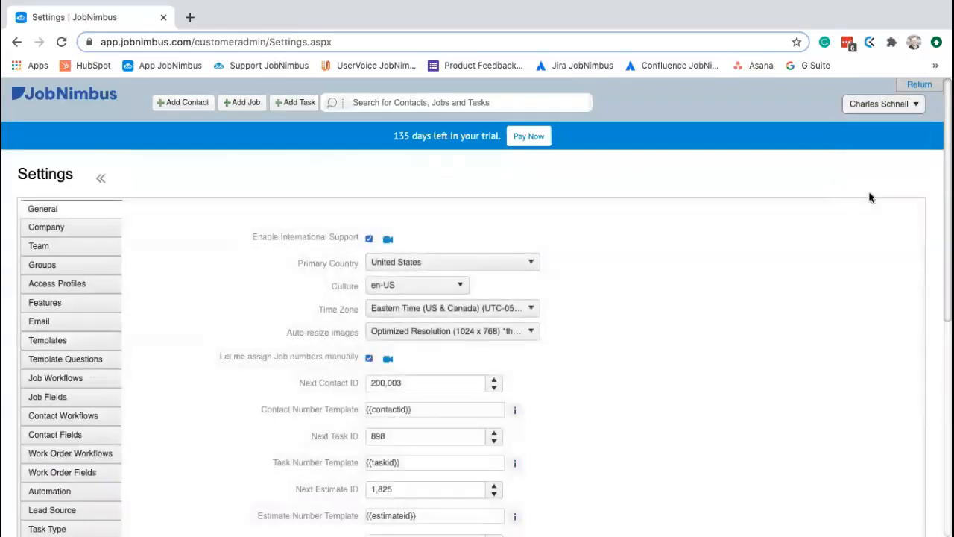
pyautogui.scroll(-2, 505, 249)
pyautogui.click(63, 287)
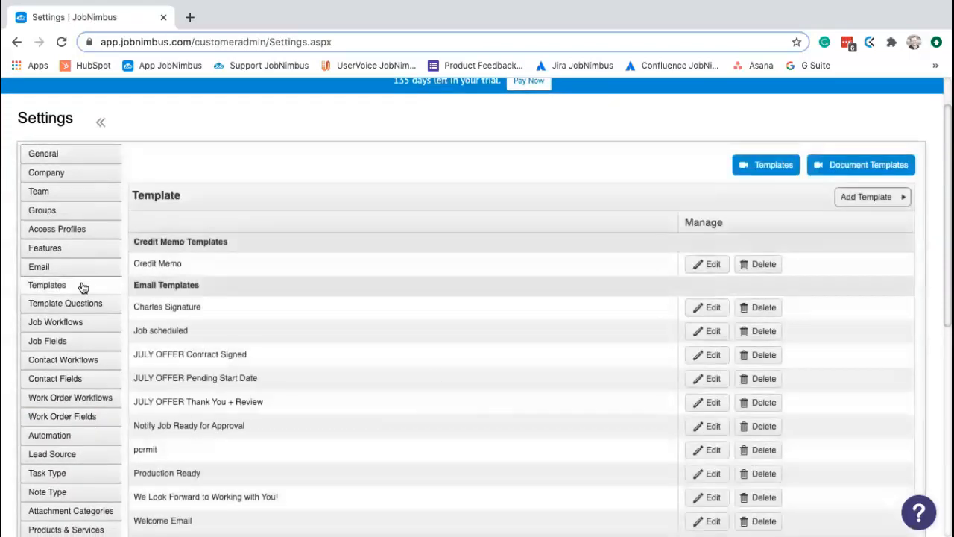
pyautogui.scroll(-1, 436, 370)
pyautogui.scroll(-3, 398, 357)
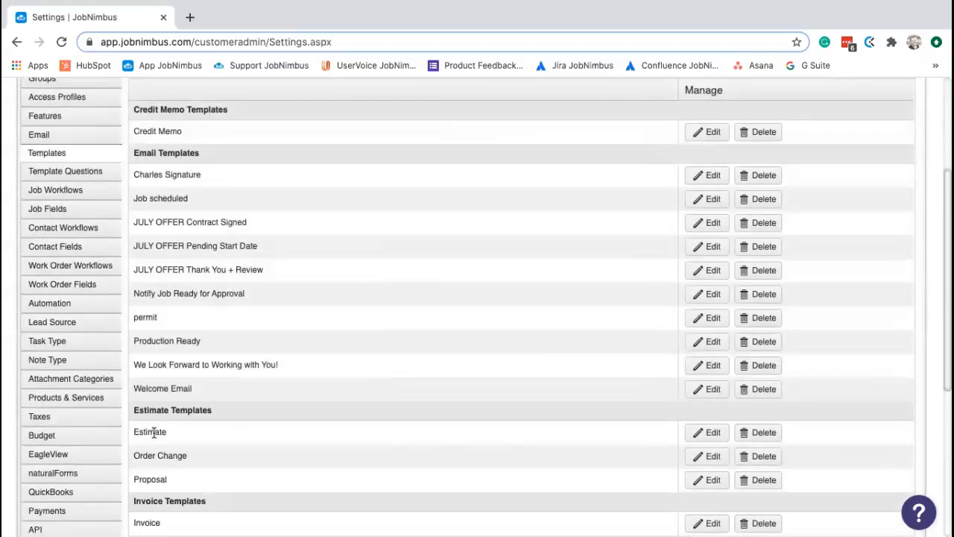
pyautogui.click(711, 432)
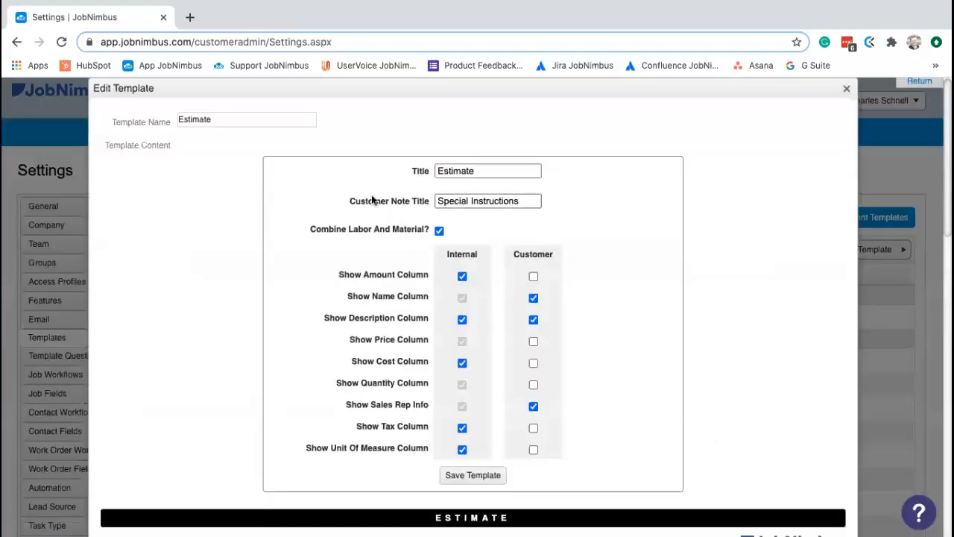
# Change both the template's name and its title to Bid Agreement, and save the template
pyautogui.moveTo(241, 118); pyautogui.dragTo(174, 120)
pyautogui.write('B')
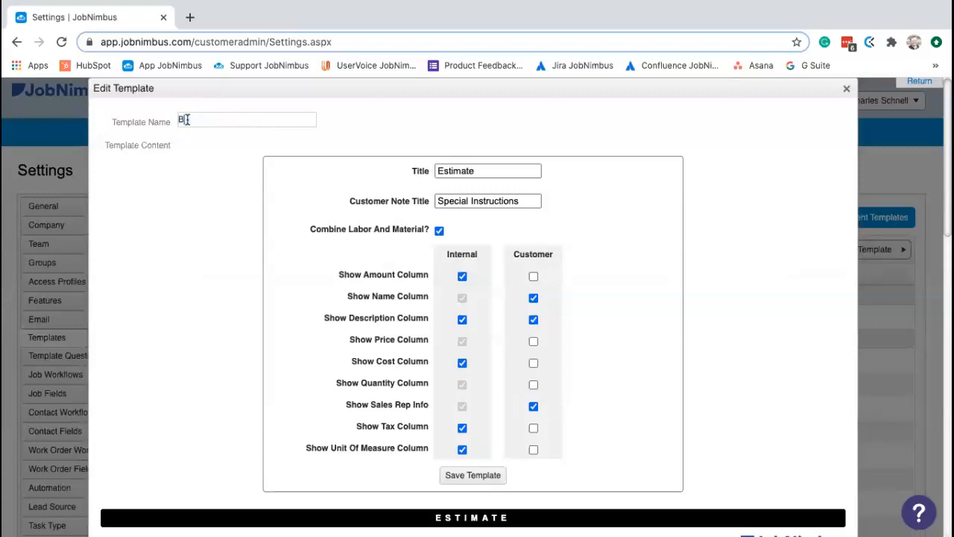
pyautogui.write('id Agreement')
pyautogui.moveTo(486, 167); pyautogui.dragTo(435, 171)
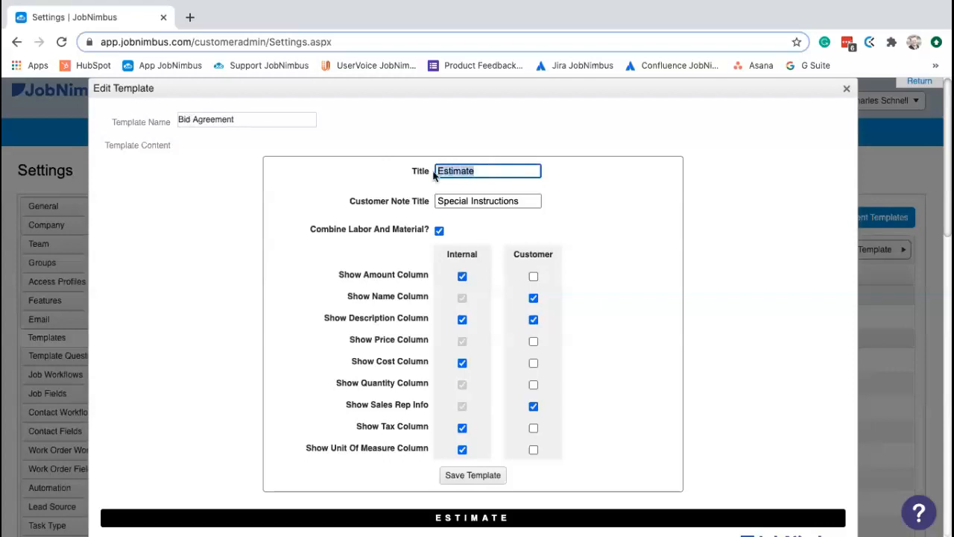
pyautogui.write('Bid Agreement')
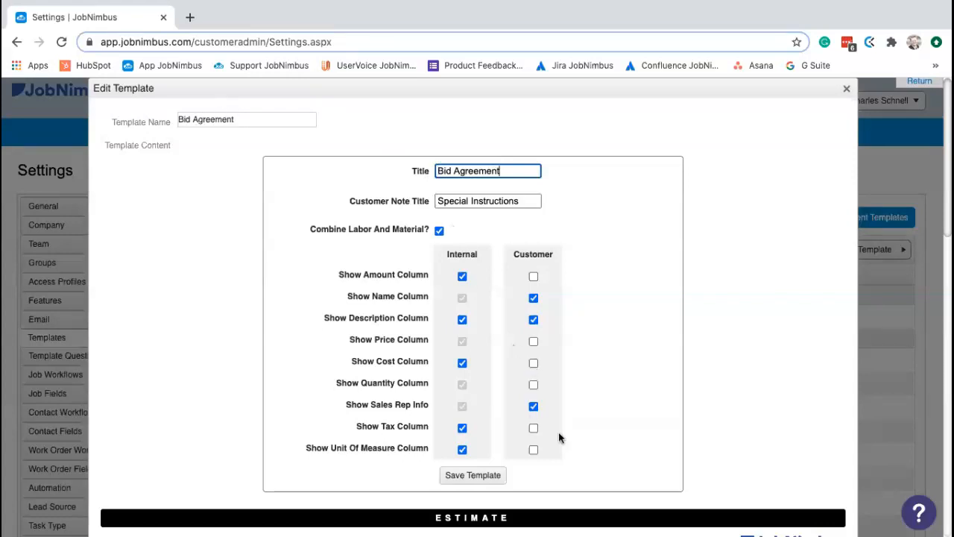
pyautogui.click(470, 475)
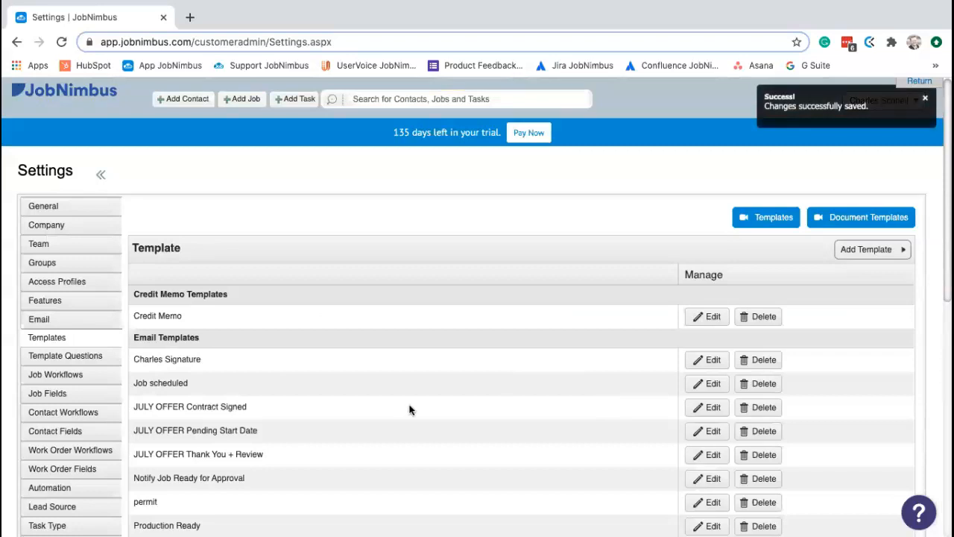
# Reopen the Bid Agreement template to check its title bar and layout, and close it without changes
pyautogui.scroll(-3, 406, 409)
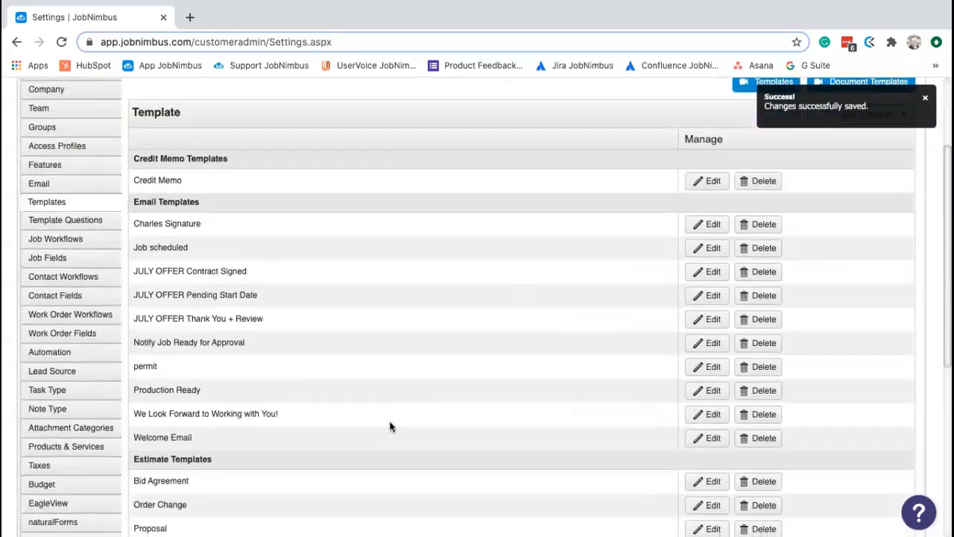
pyautogui.click(704, 481)
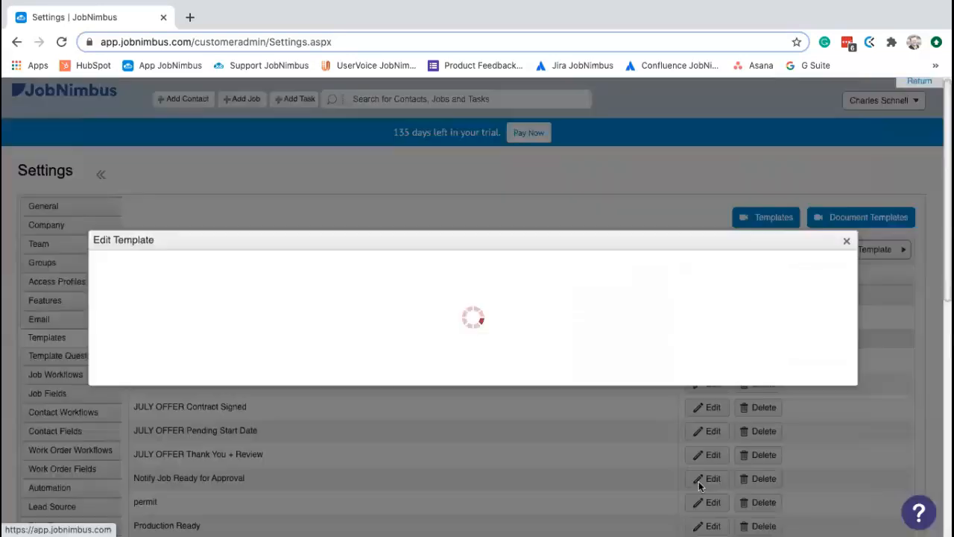
pyautogui.scroll(-3, 386, 434)
pyautogui.scroll(-1, 384, 435)
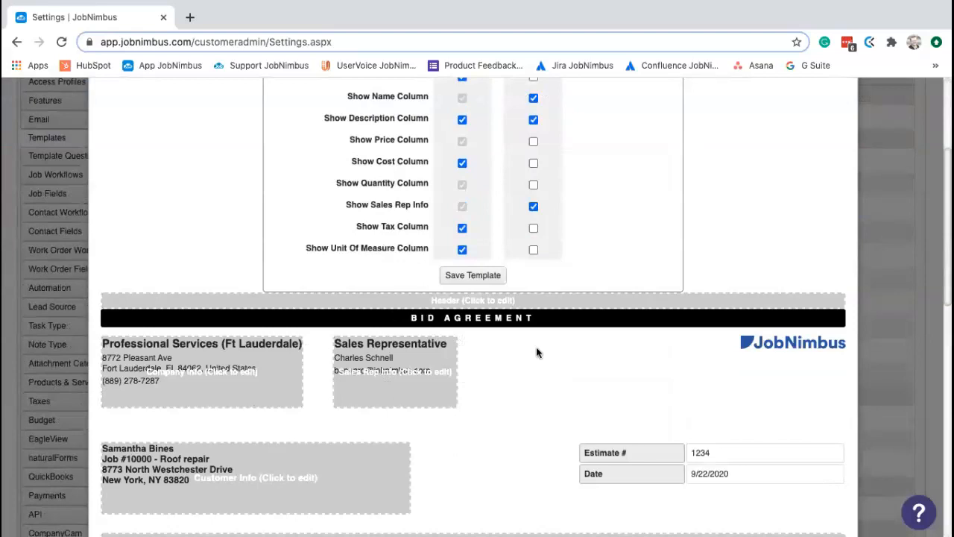
pyautogui.scroll(5, 536, 347)
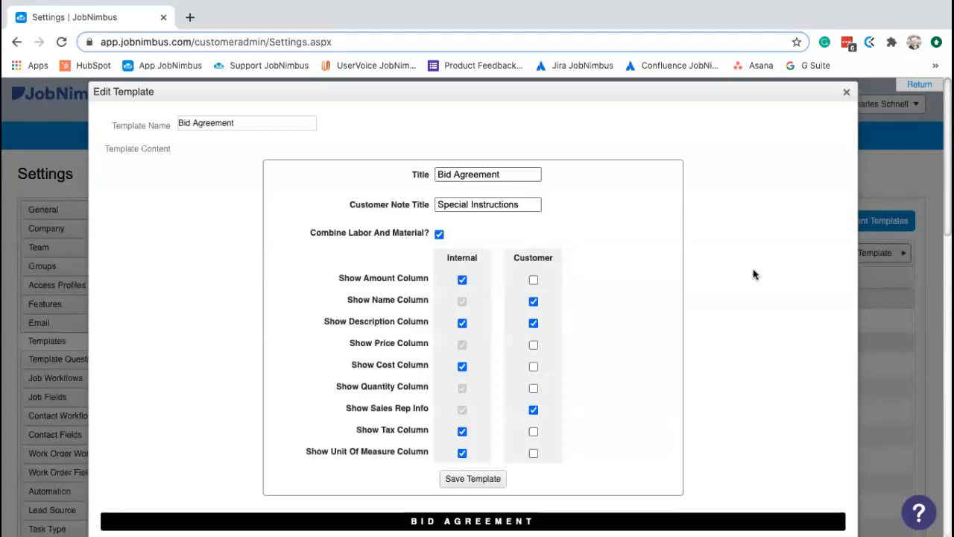
pyautogui.click(846, 93)
# Search for the sample customer by first name, open the Smith Industries contact and show its financial records
pyautogui.click(445, 101)
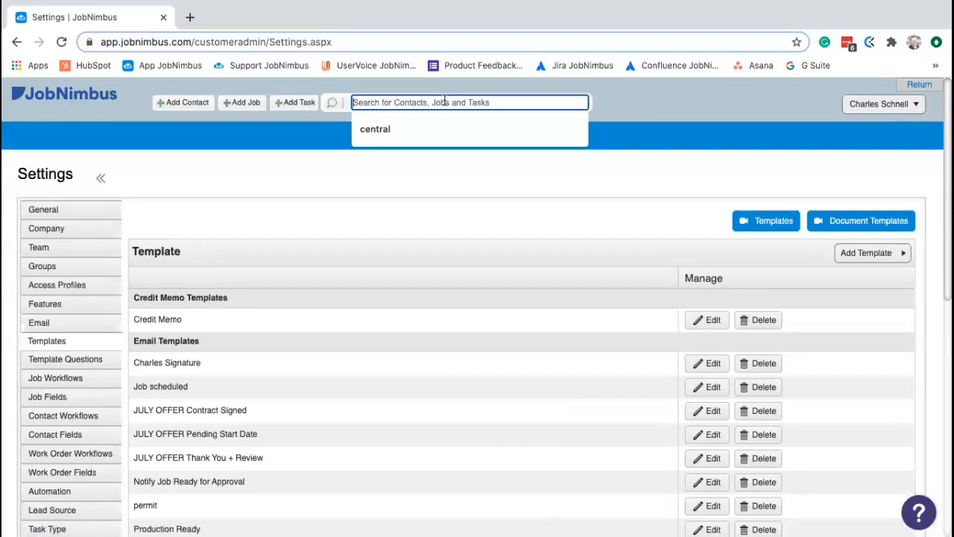
pyautogui.write('sally')
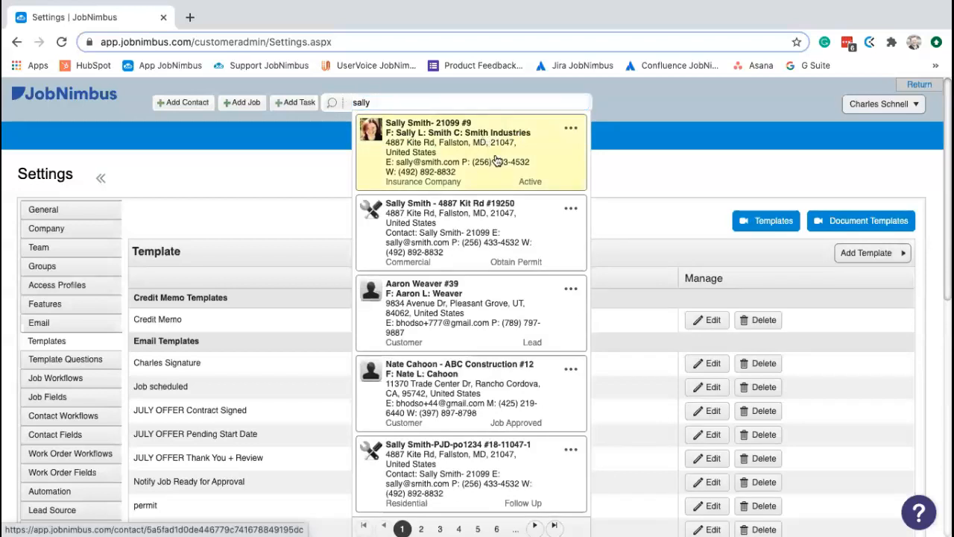
pyautogui.click(498, 160)
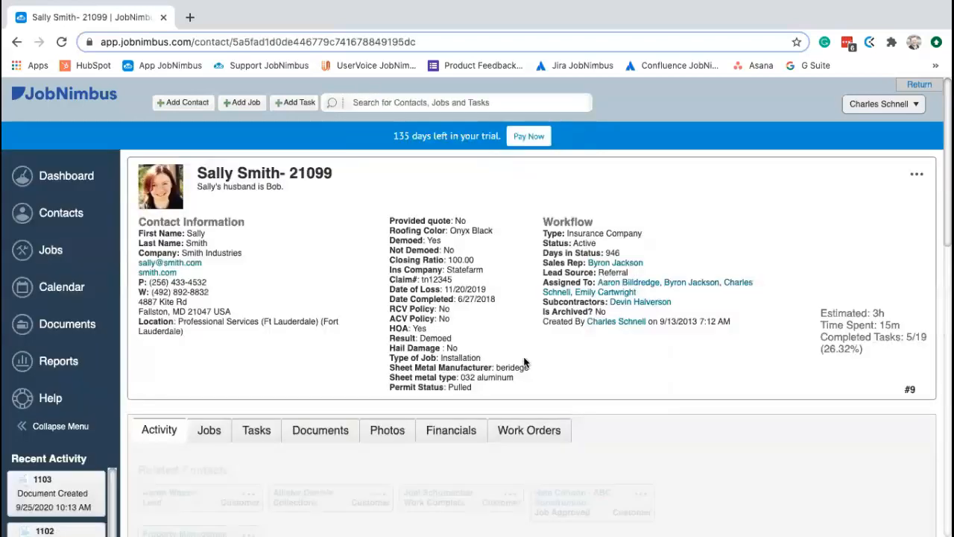
pyautogui.click(438, 432)
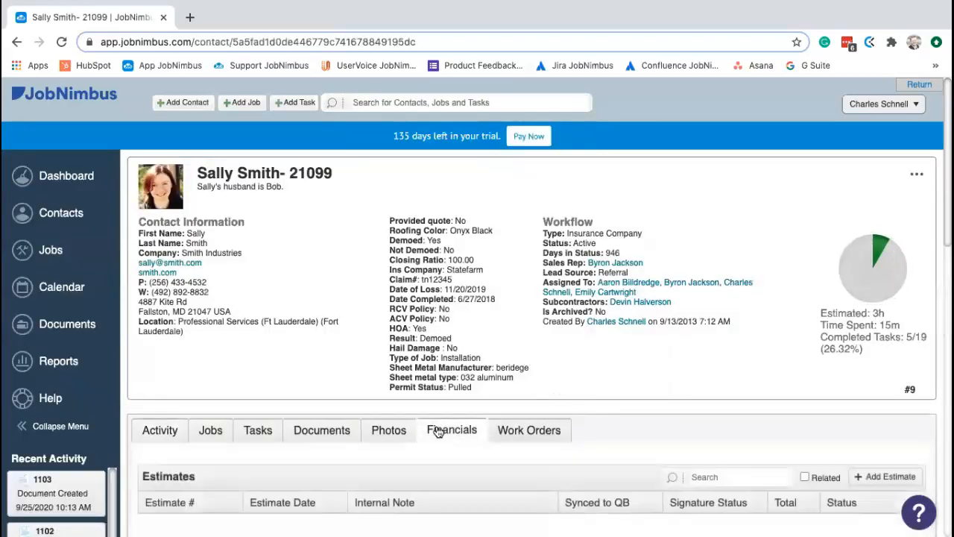
# Edit the invoiced estimate dated 3/12/2020, set its design template to the current Bid Agreement, and save it
pyautogui.scroll(-2, 641, 391)
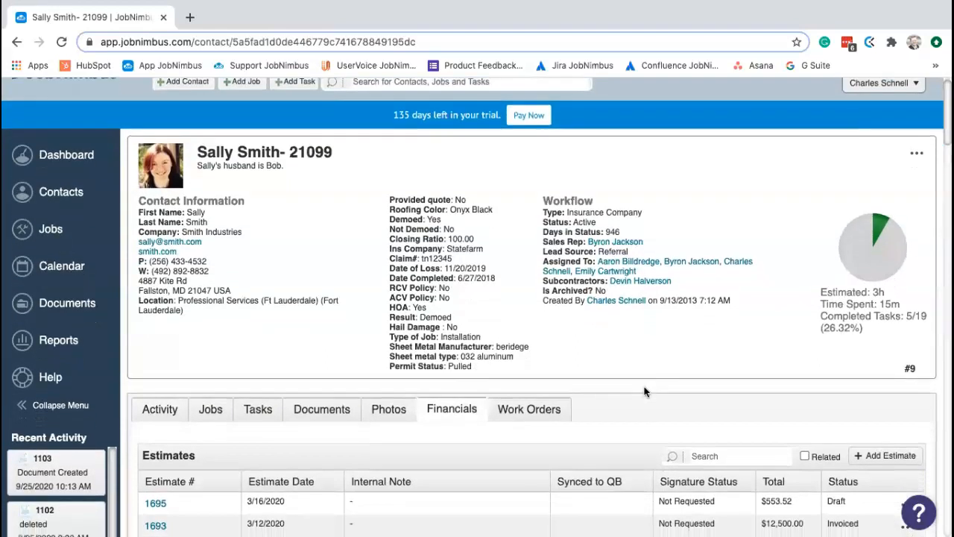
pyautogui.scroll(-2, 644, 391)
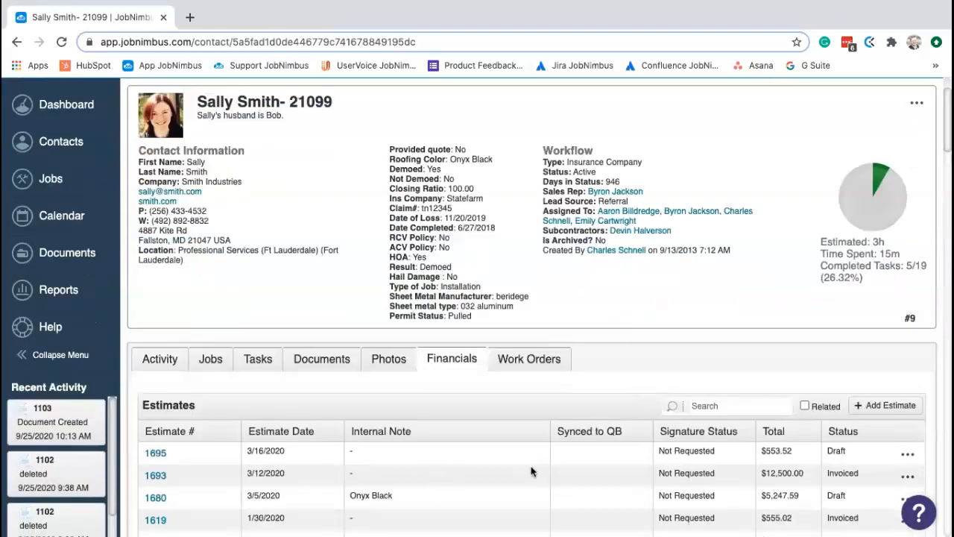
pyautogui.click(908, 478)
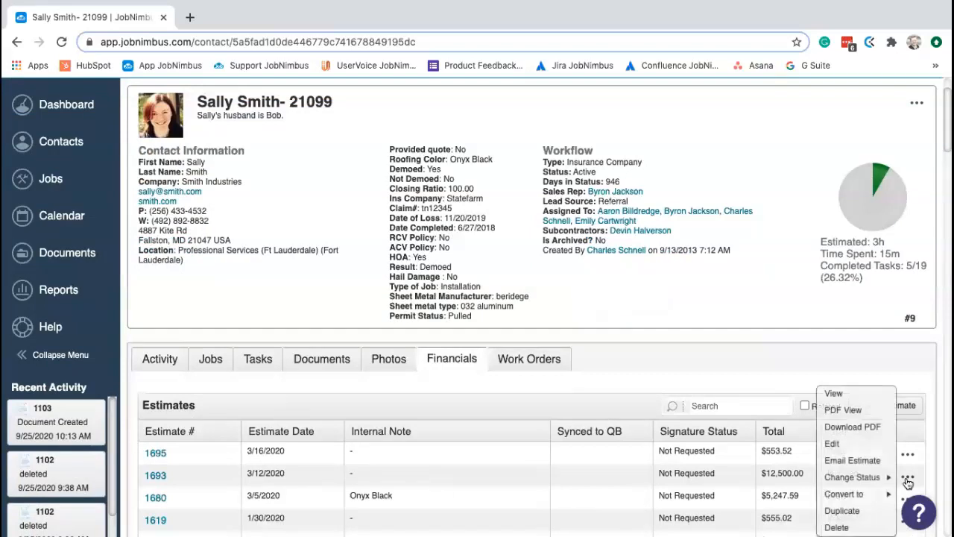
pyautogui.click(865, 447)
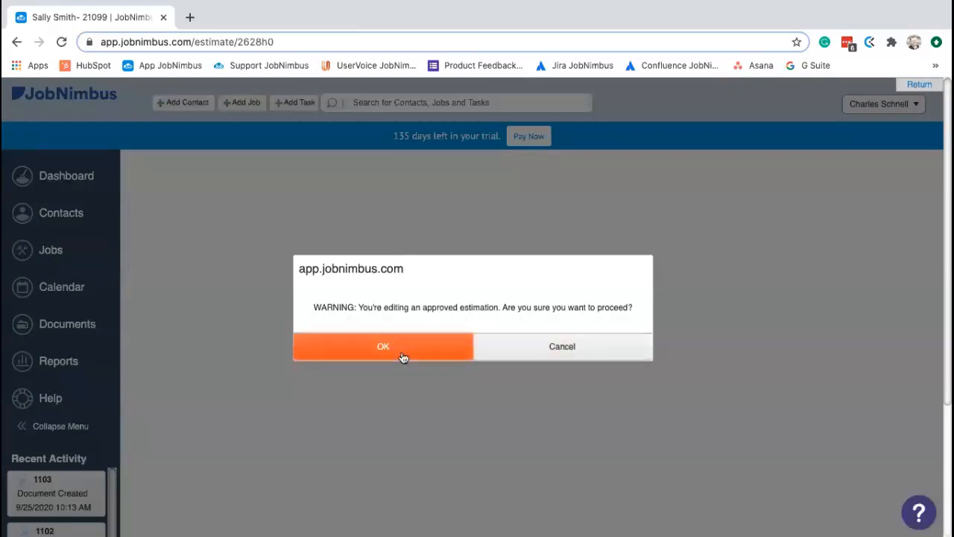
pyautogui.click(403, 357)
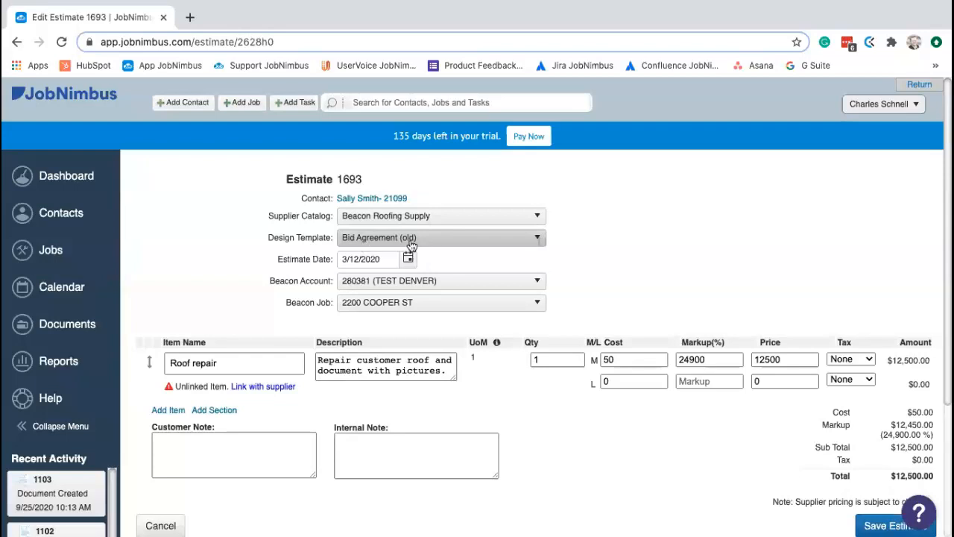
pyautogui.click(452, 245)
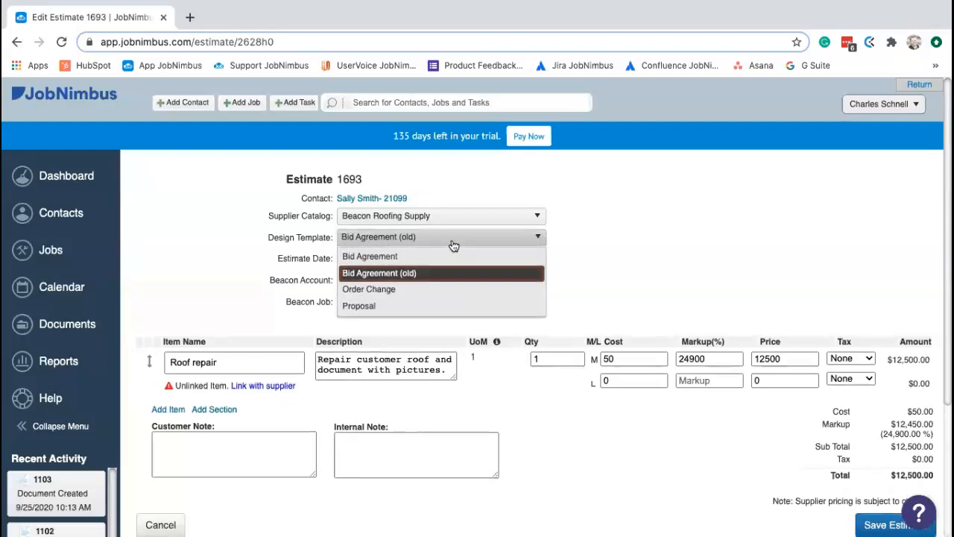
pyautogui.click(388, 255)
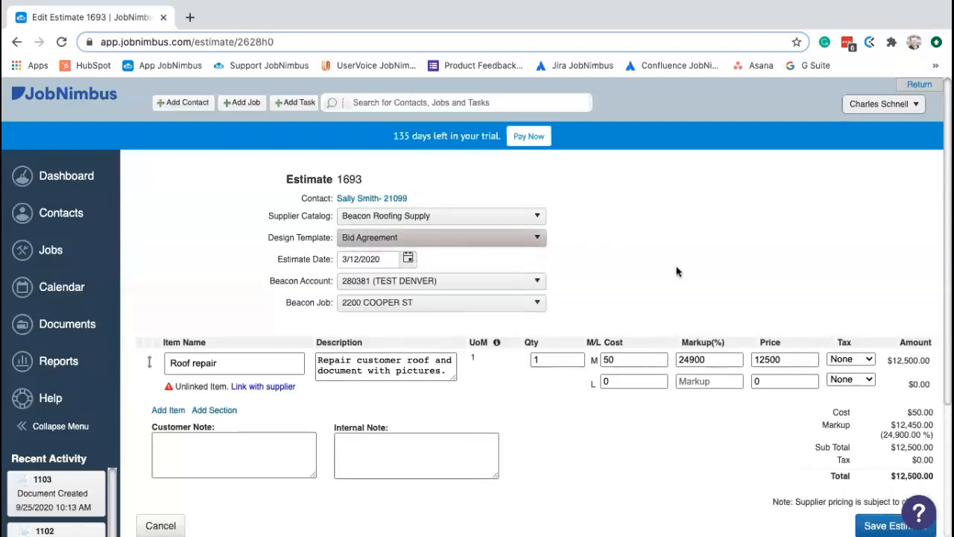
pyautogui.scroll(-1, 678, 273)
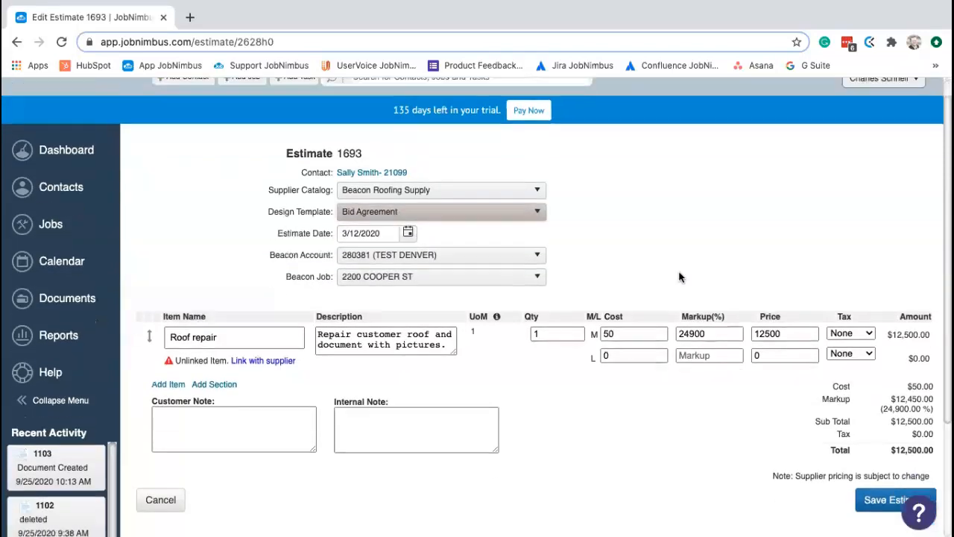
pyautogui.click(880, 501)
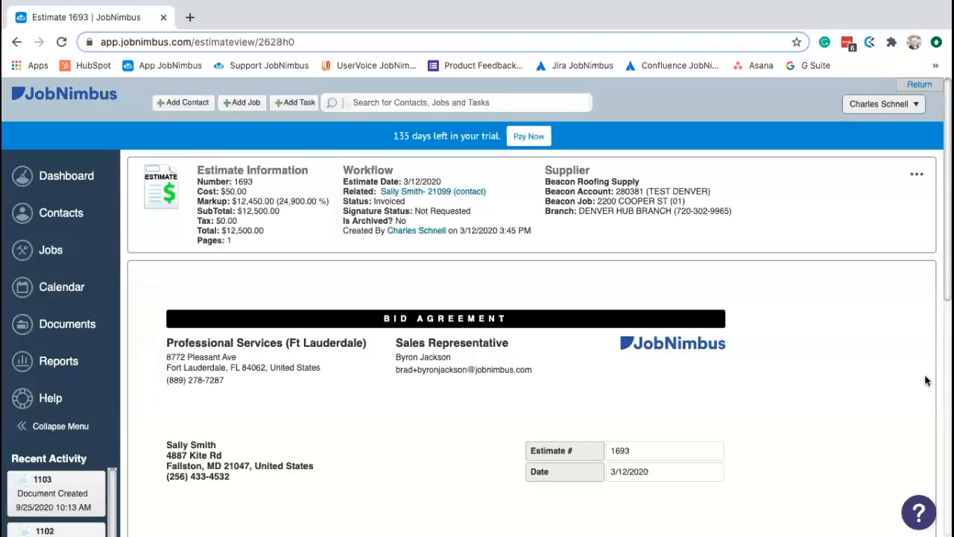
# Return to the account's template settings and find the estimate templates in the list
pyautogui.click(877, 106)
pyautogui.click(877, 107)
pyautogui.click(879, 104)
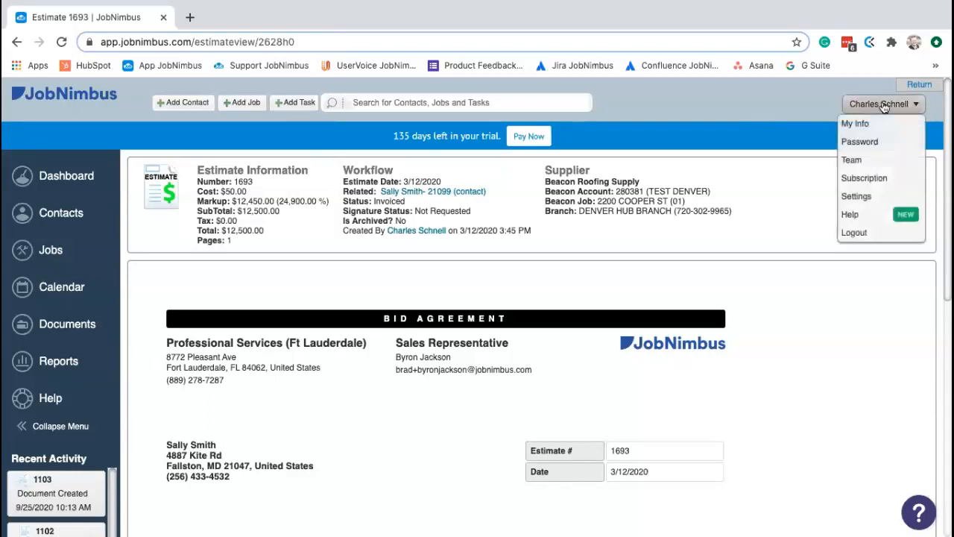
pyautogui.click(867, 202)
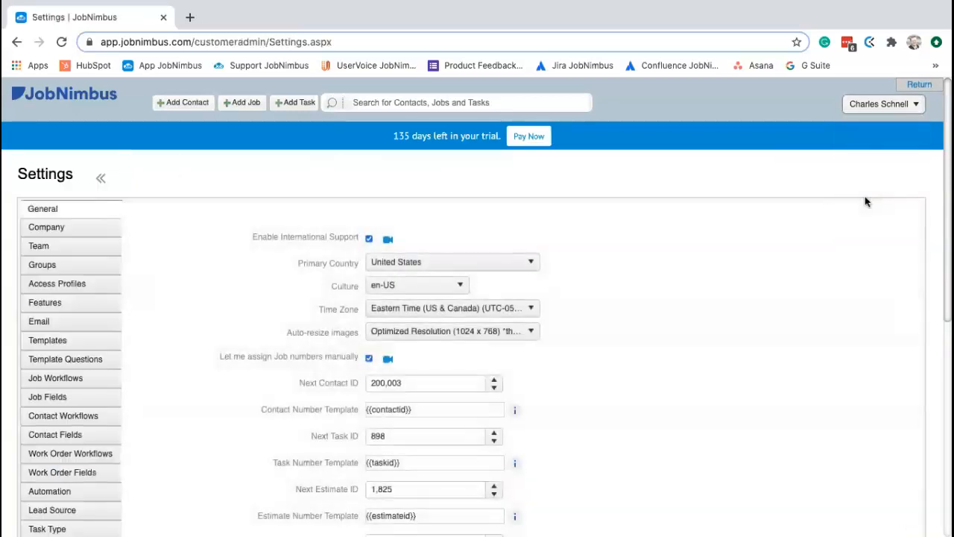
pyautogui.scroll(-1, 517, 296)
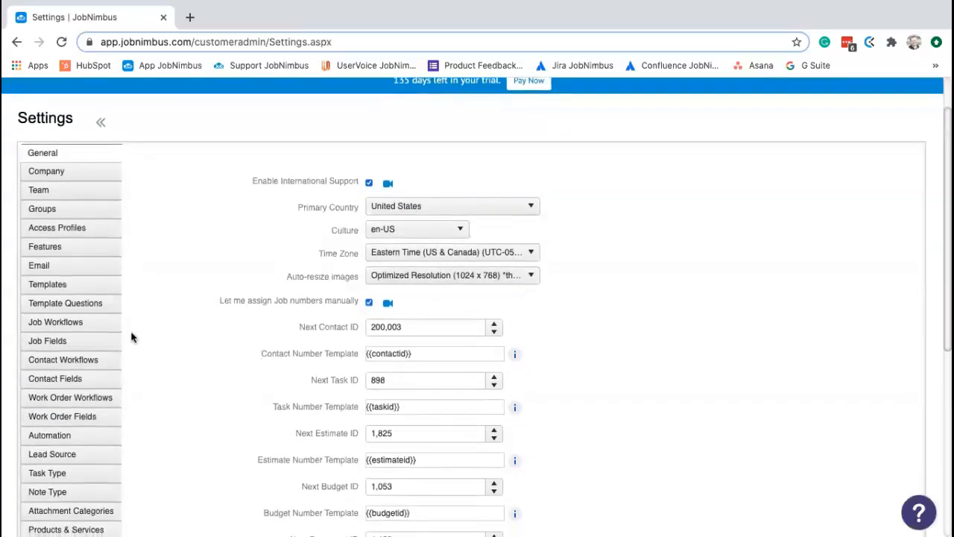
pyautogui.click(51, 284)
pyautogui.scroll(-2, 406, 360)
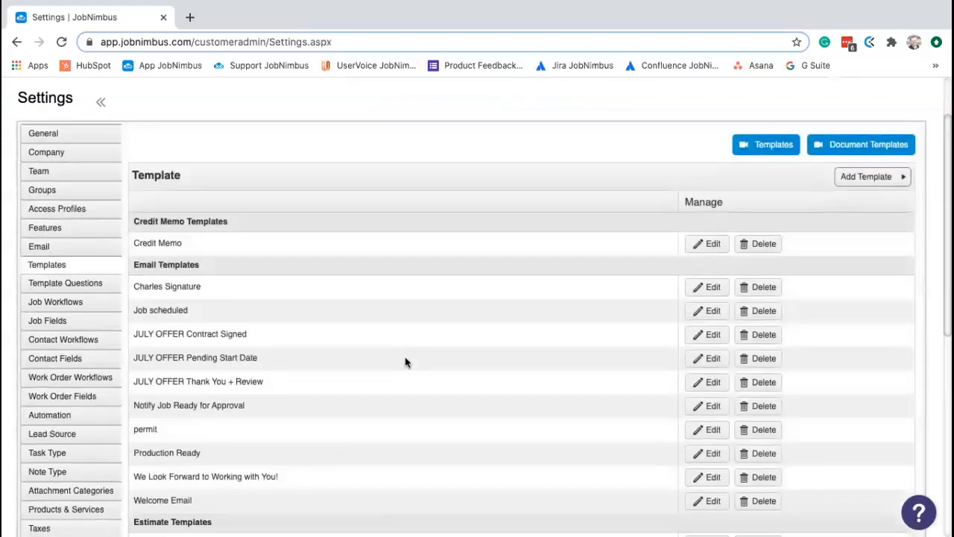
pyautogui.scroll(-5, 404, 361)
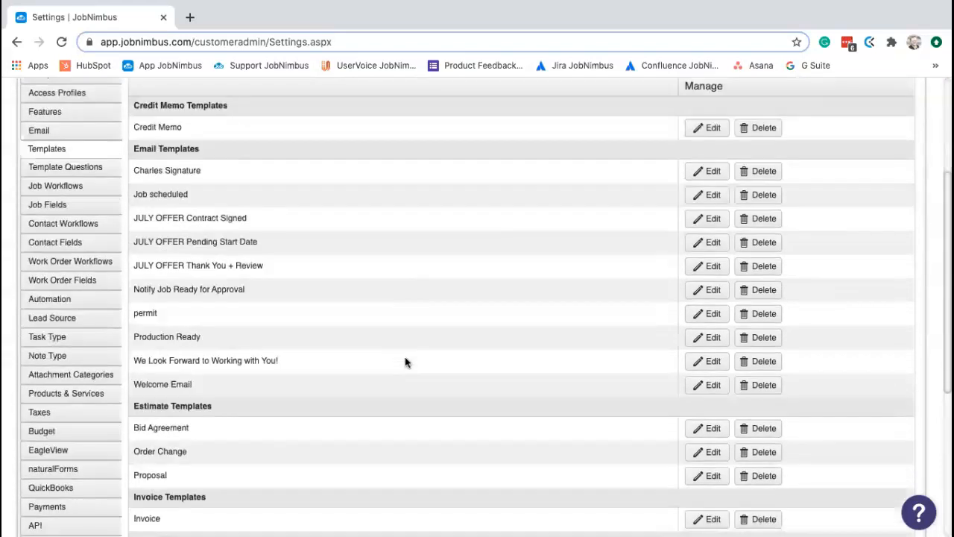
# Open the Roofing work order template, turn on its internal price and cost columns, and turn off sales rep info for the customer
pyautogui.scroll(-2, 405, 357)
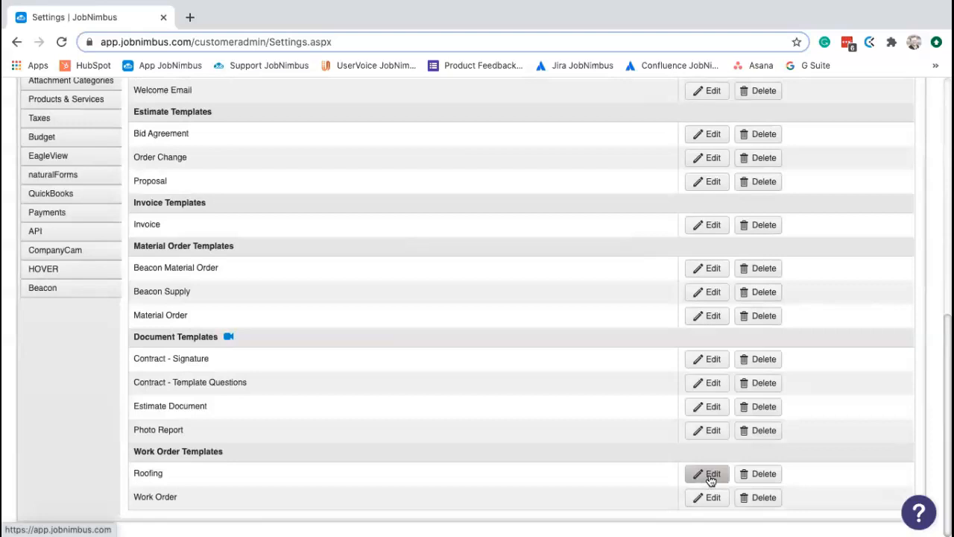
pyautogui.click(710, 477)
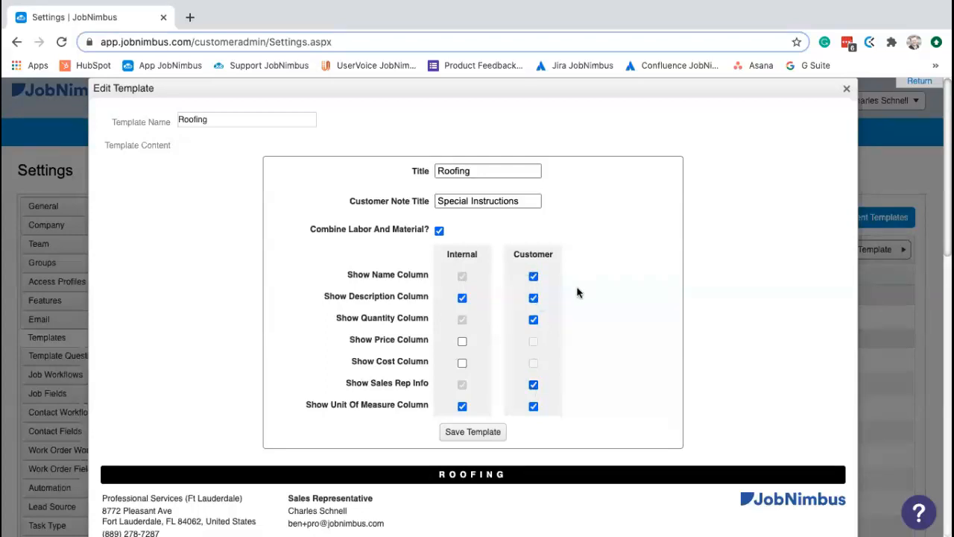
pyautogui.scroll(-3, 577, 292)
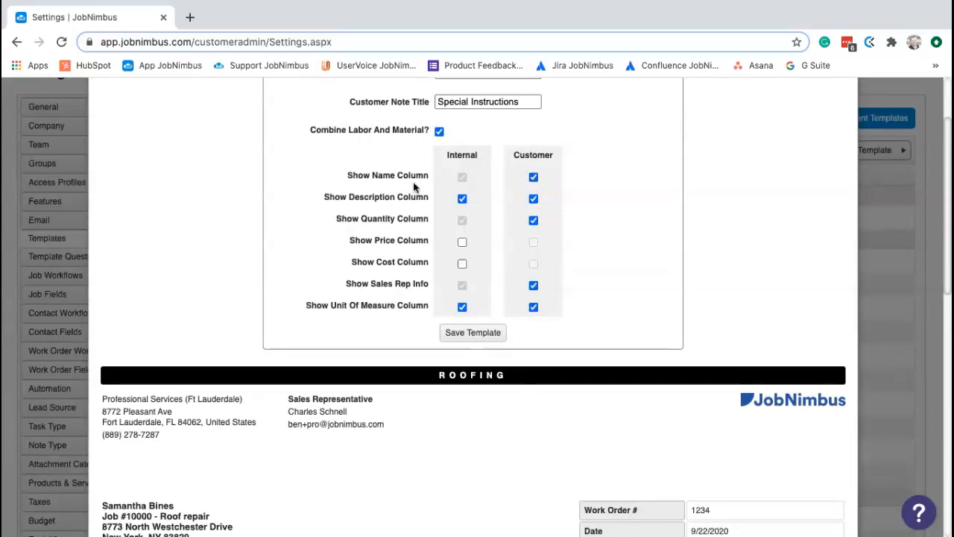
pyautogui.click(462, 241)
pyautogui.click(462, 263)
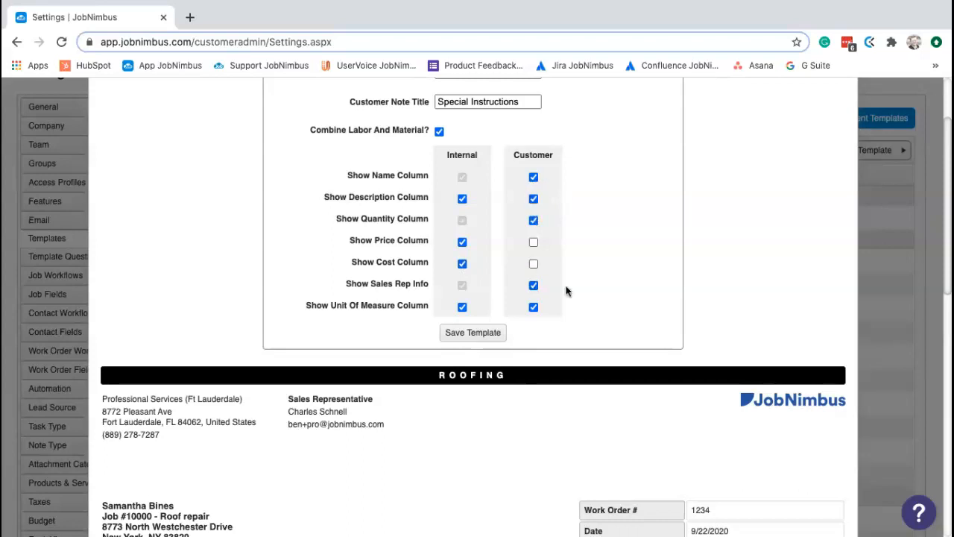
pyautogui.click(534, 286)
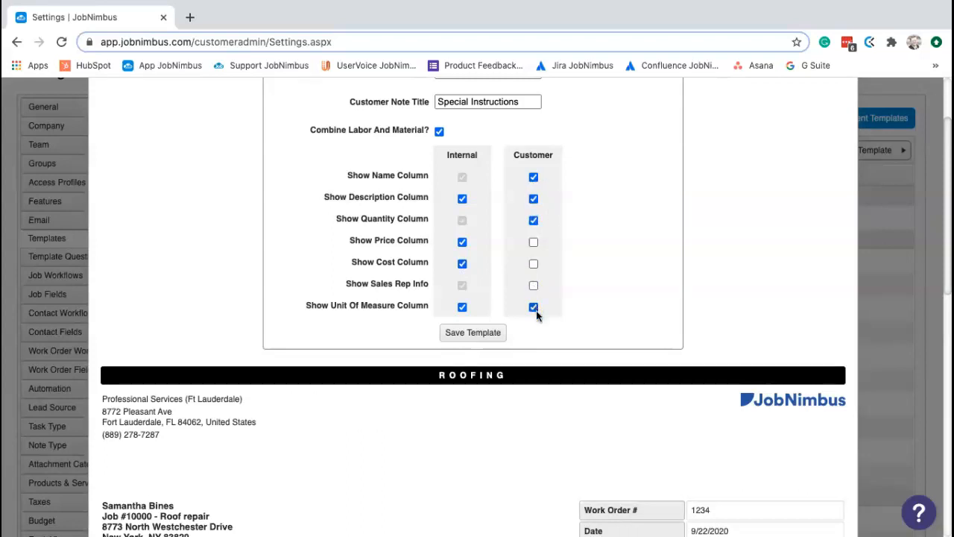
pyautogui.click(534, 307)
# Examine the Roofing work order template's preview, including its line item sections and editable areas, and close it without saving
pyautogui.scroll(-1, 636, 283)
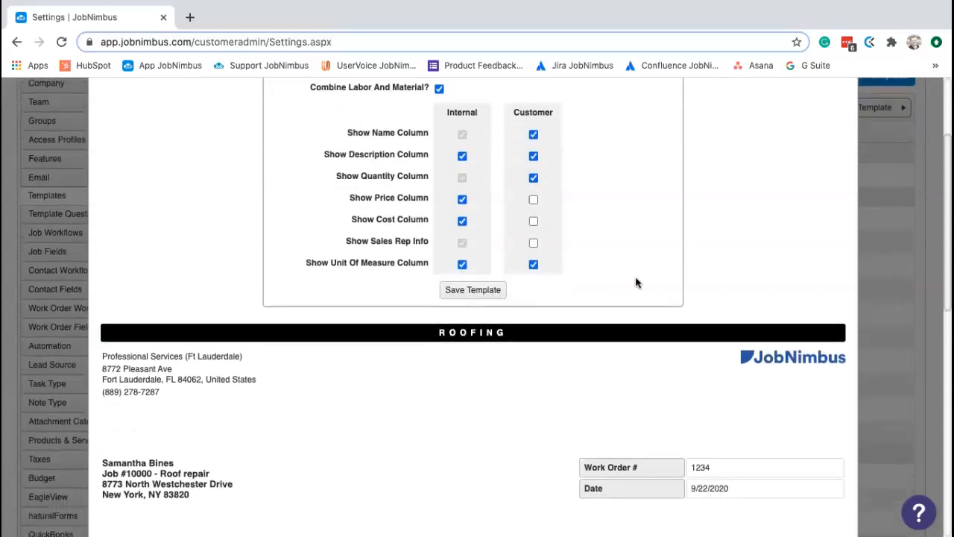
pyautogui.scroll(-8, 636, 283)
pyautogui.scroll(2, 636, 281)
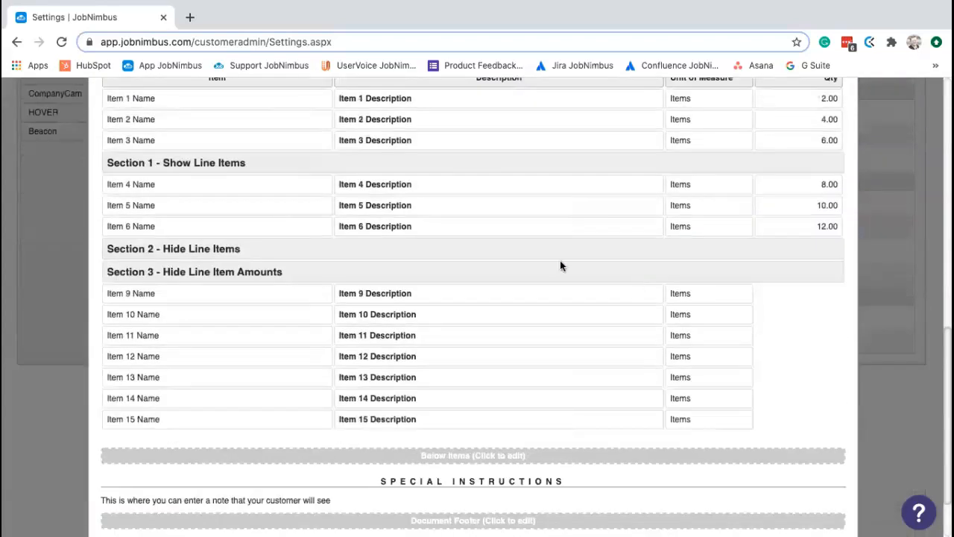
pyautogui.scroll(6, 416, 276)
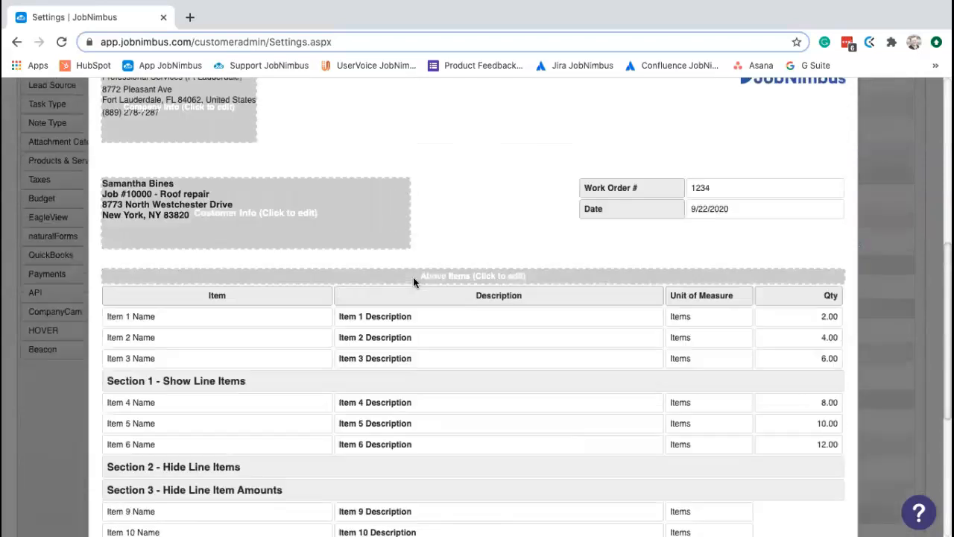
pyautogui.scroll(6, 421, 277)
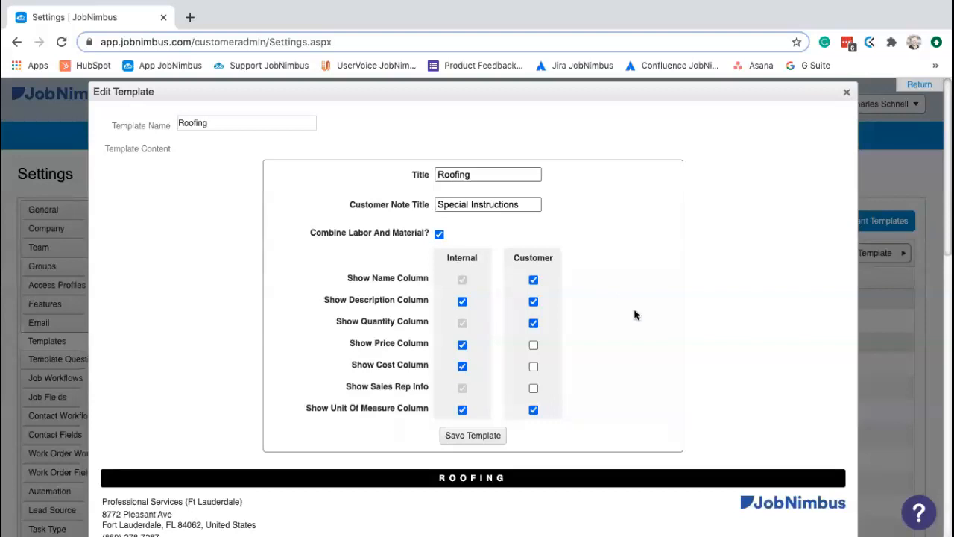
pyautogui.scroll(-6, 634, 313)
pyautogui.scroll(-1, 634, 326)
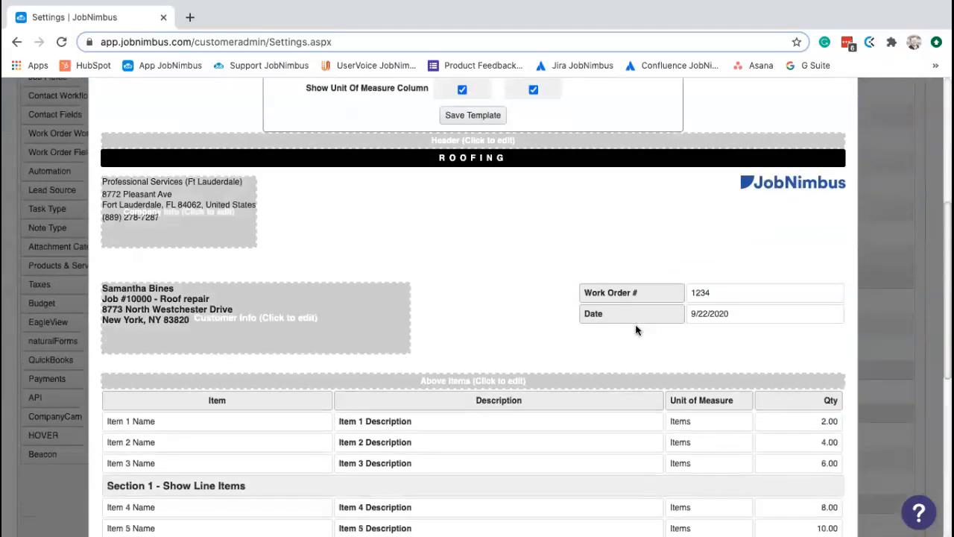
pyautogui.scroll(-1, 524, 363)
pyautogui.scroll(-7, 525, 354)
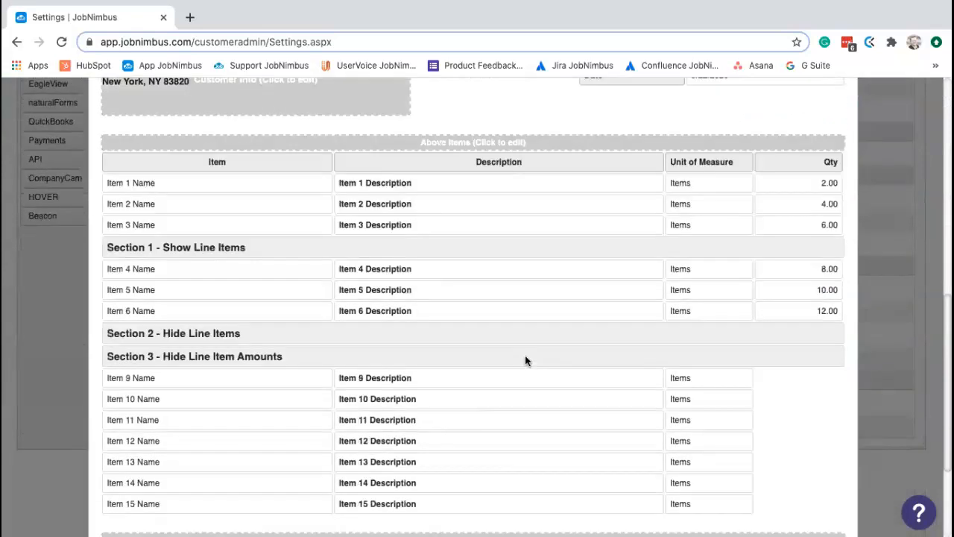
pyautogui.scroll(15, 597, 337)
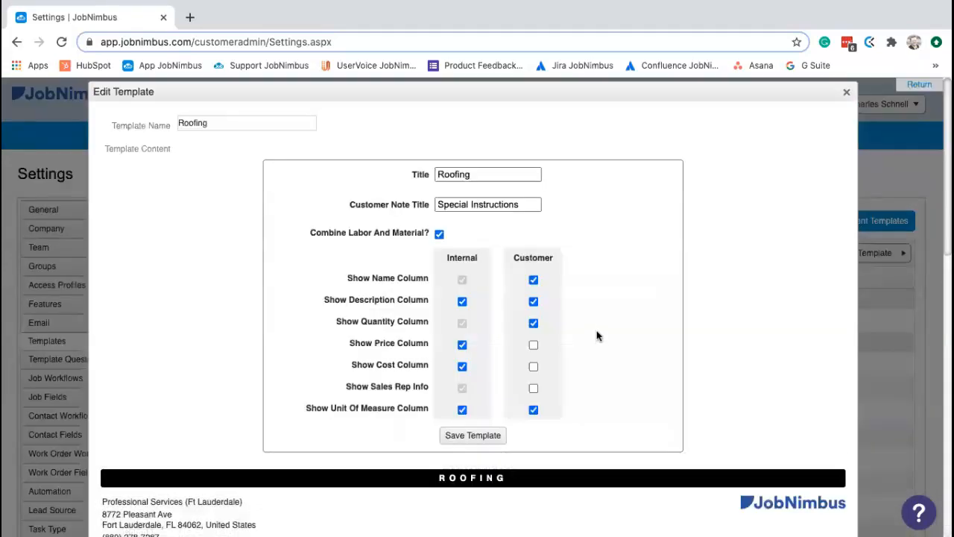
pyautogui.click(847, 93)
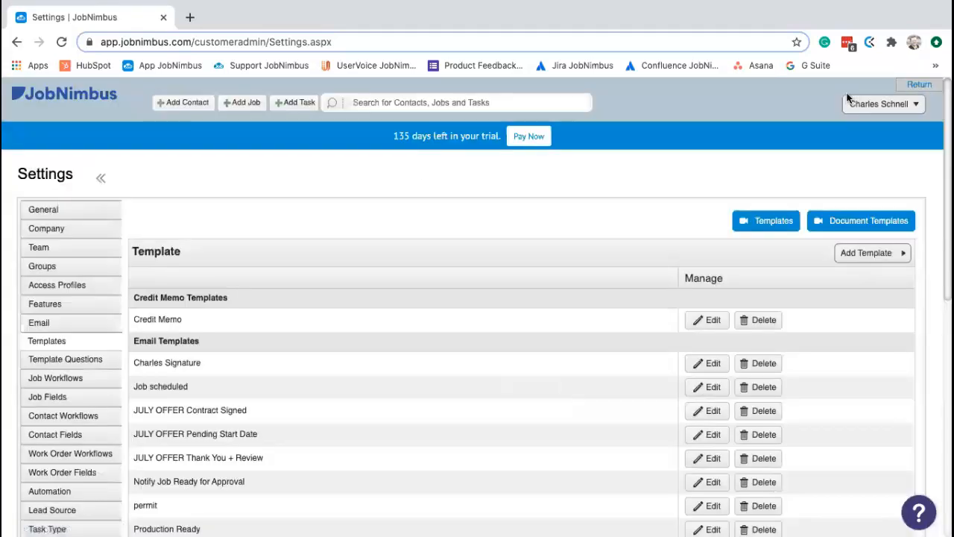
# Find the sample customer's Smith Industries contact by first name and bring up its list of estimates
pyautogui.click(472, 109)
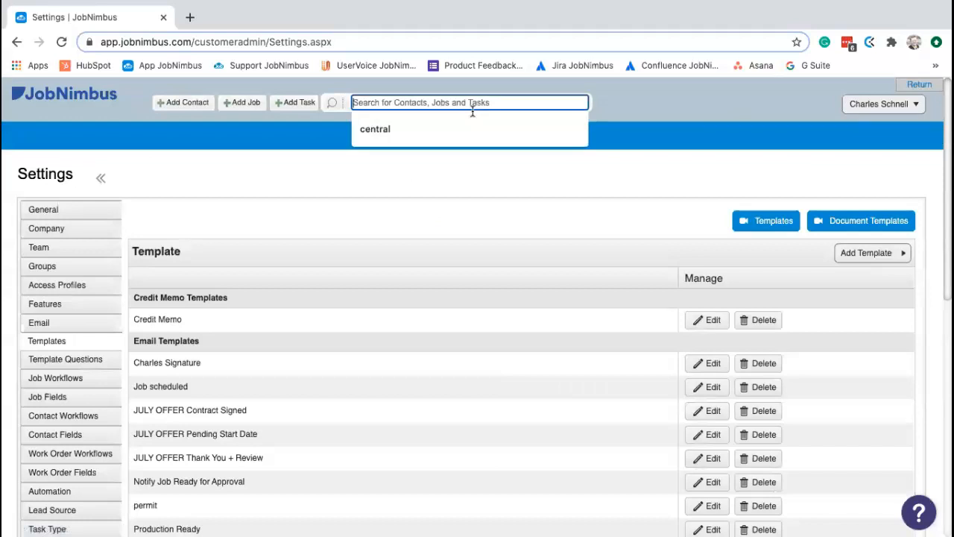
pyautogui.write('sally')
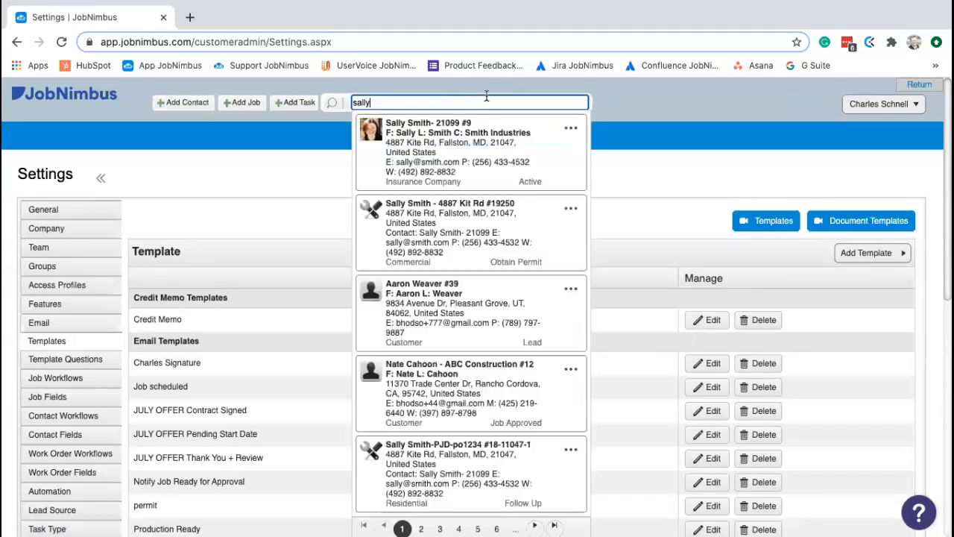
pyautogui.click(530, 151)
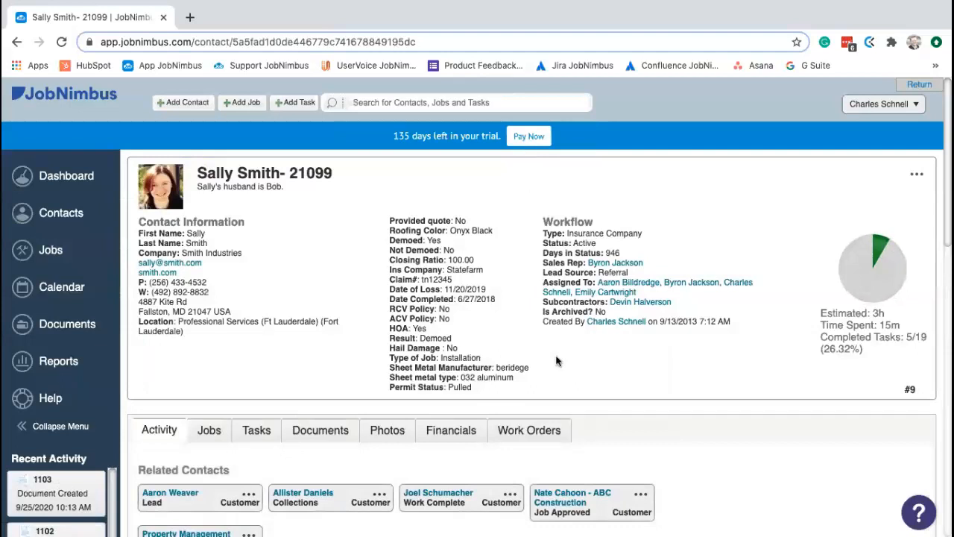
pyautogui.click(445, 437)
pyautogui.scroll(-2, 639, 403)
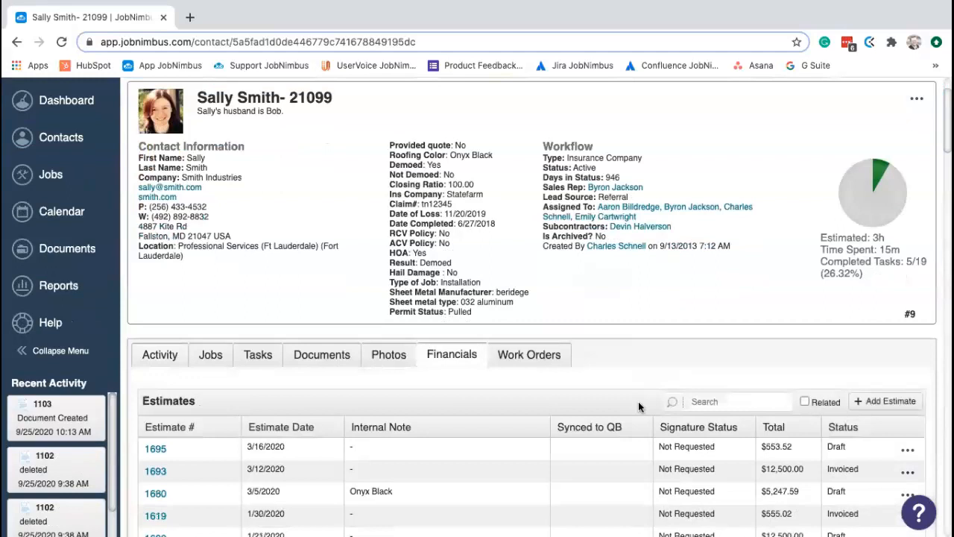
# Start a new estimate for the contact and add a section set to Hide line item amounts
pyautogui.click(889, 397)
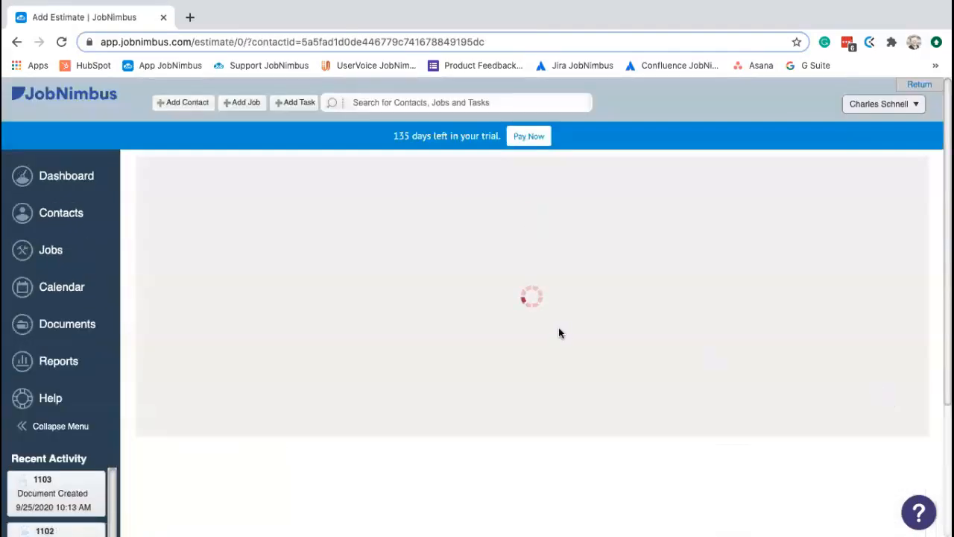
pyautogui.scroll(-1, 268, 326)
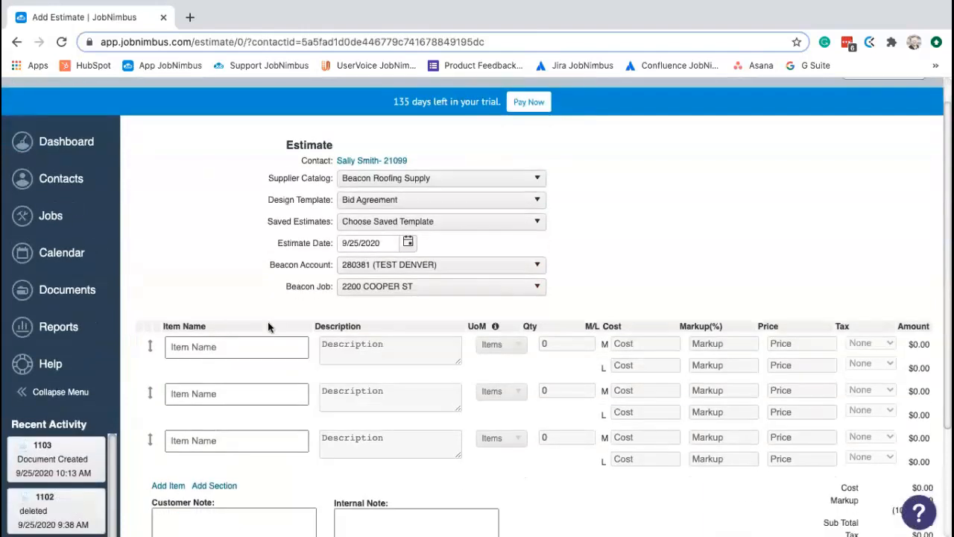
pyautogui.scroll(-1, 268, 321)
pyautogui.click(227, 454)
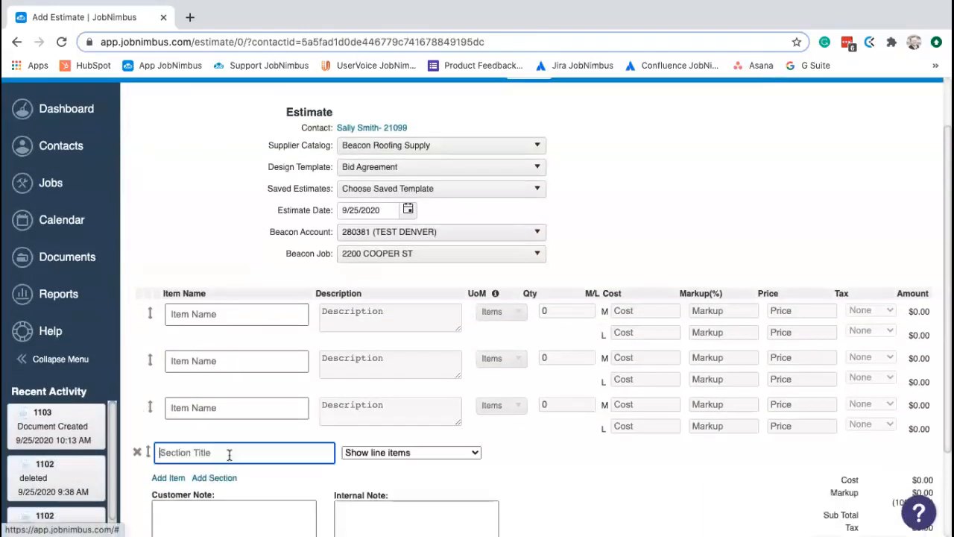
pyautogui.click(397, 452)
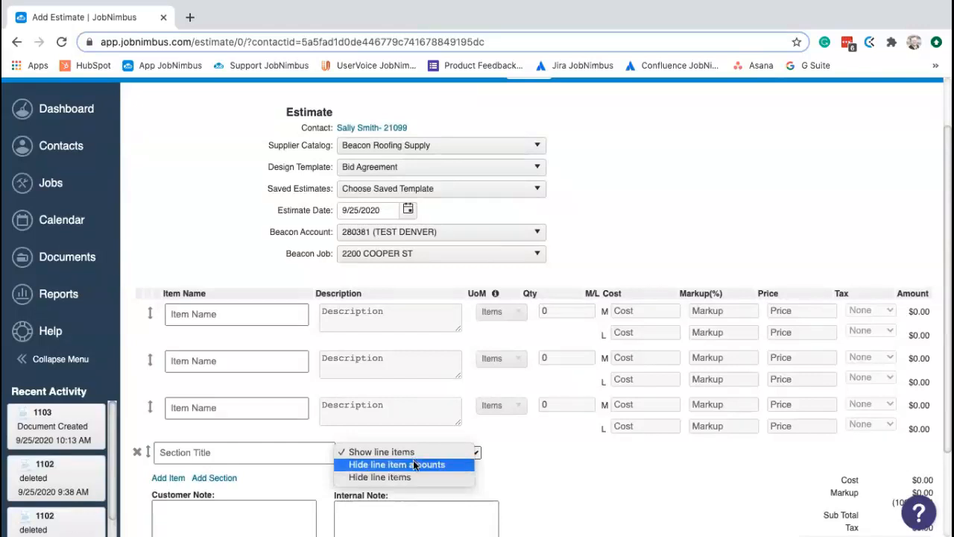
pyautogui.click(414, 464)
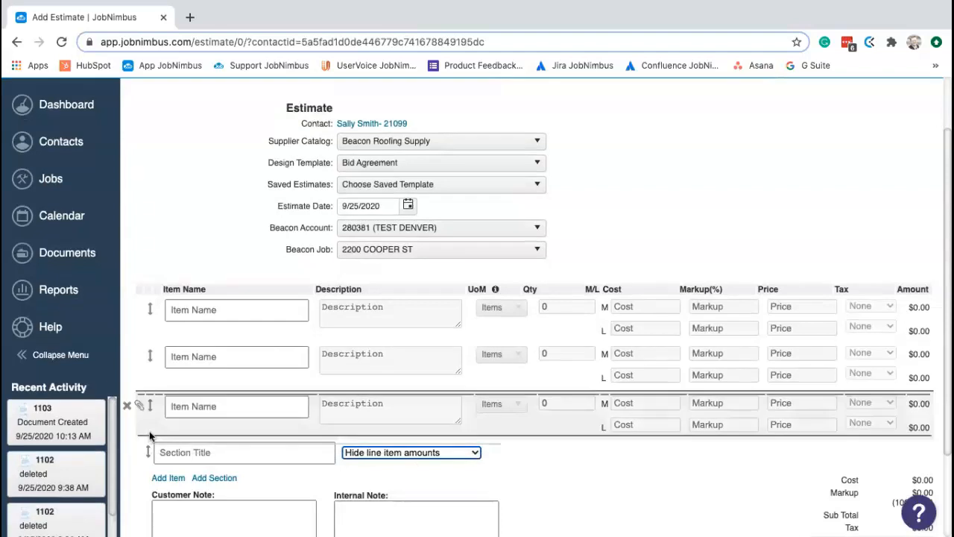
# Move the untitled section above all three line items and set it to Hide line items
pyautogui.moveTo(146, 405); pyautogui.dragTo(146, 297)
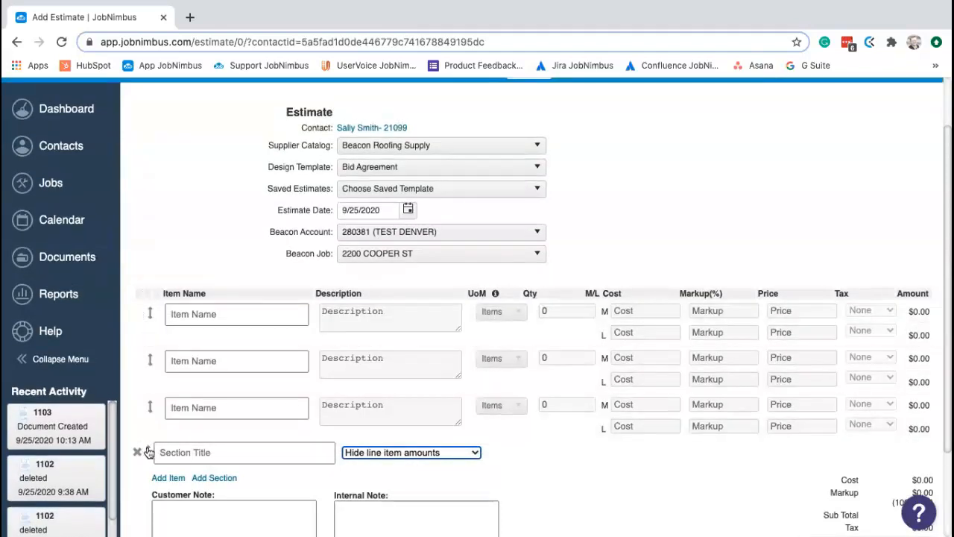
pyautogui.moveTo(148, 452); pyautogui.dragTo(148, 309)
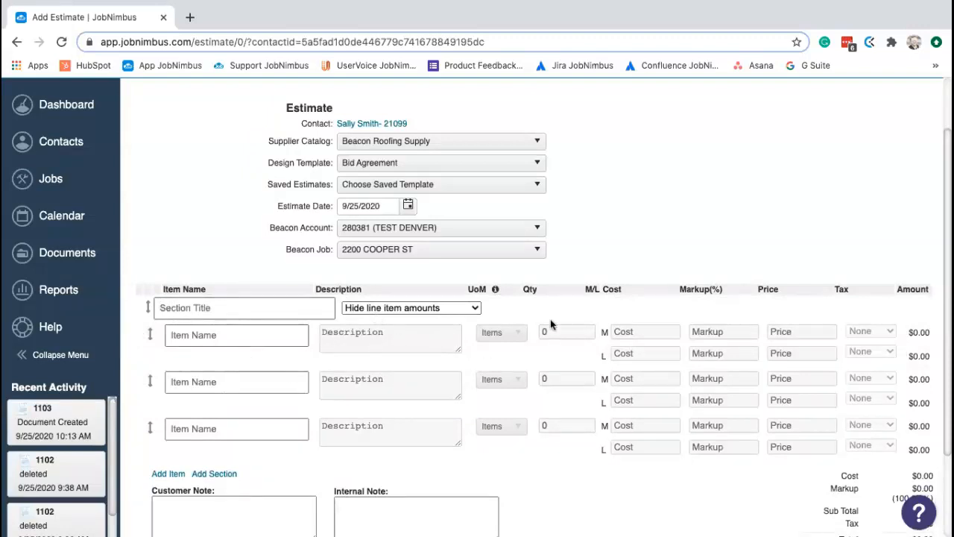
pyautogui.click(461, 311)
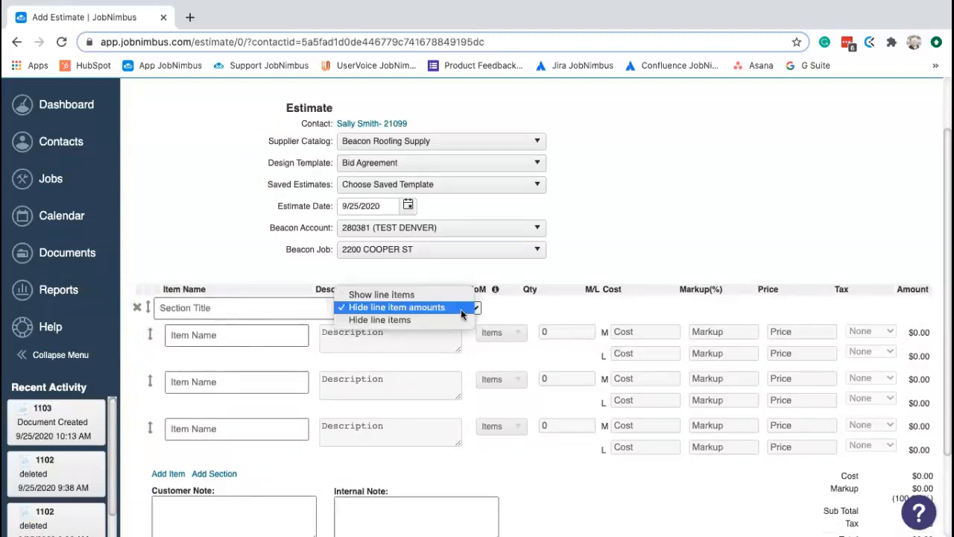
pyautogui.click(390, 320)
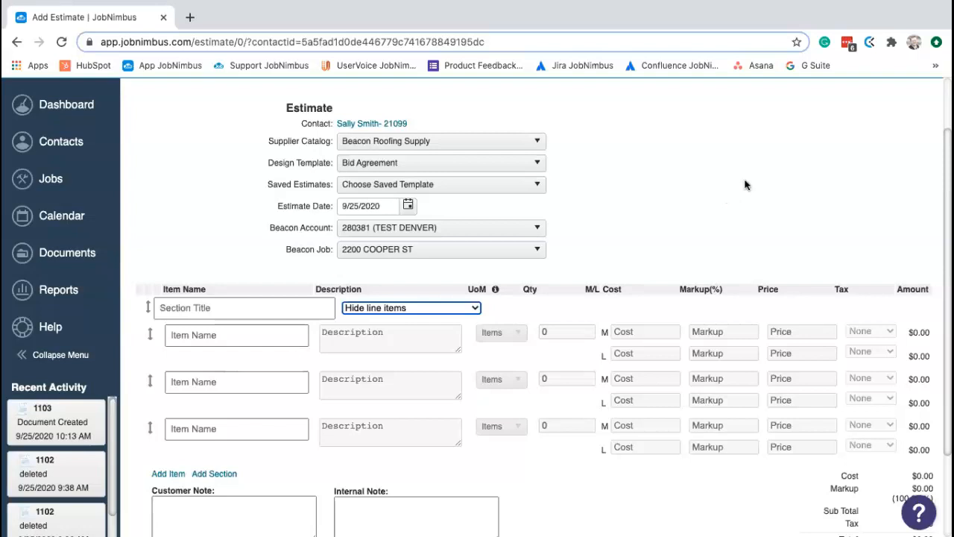
# Leave the estimate unsaved, view the work order fields in the account settings, and look through the template list
pyautogui.scroll(2, 743, 184)
pyautogui.click(891, 104)
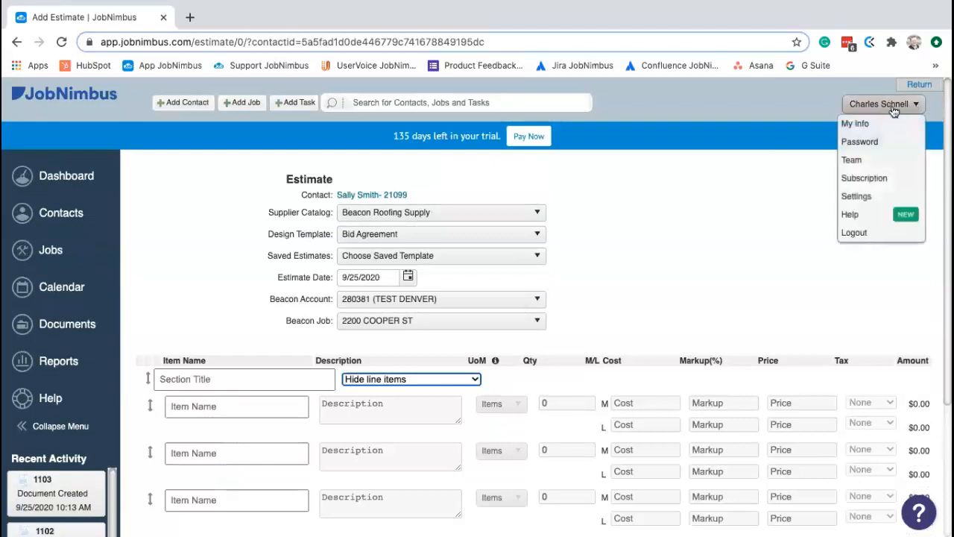
pyautogui.click(863, 200)
pyautogui.scroll(-1, 323, 332)
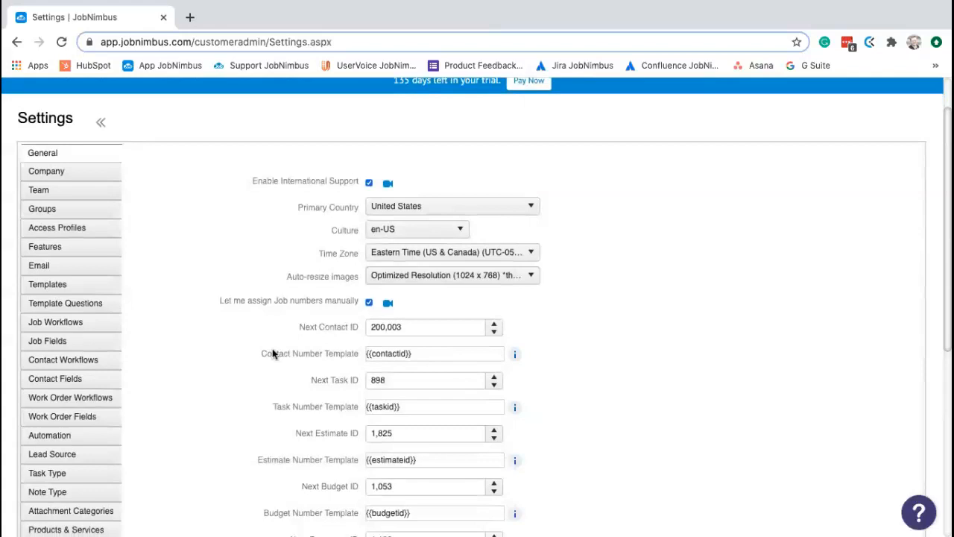
pyautogui.click(88, 416)
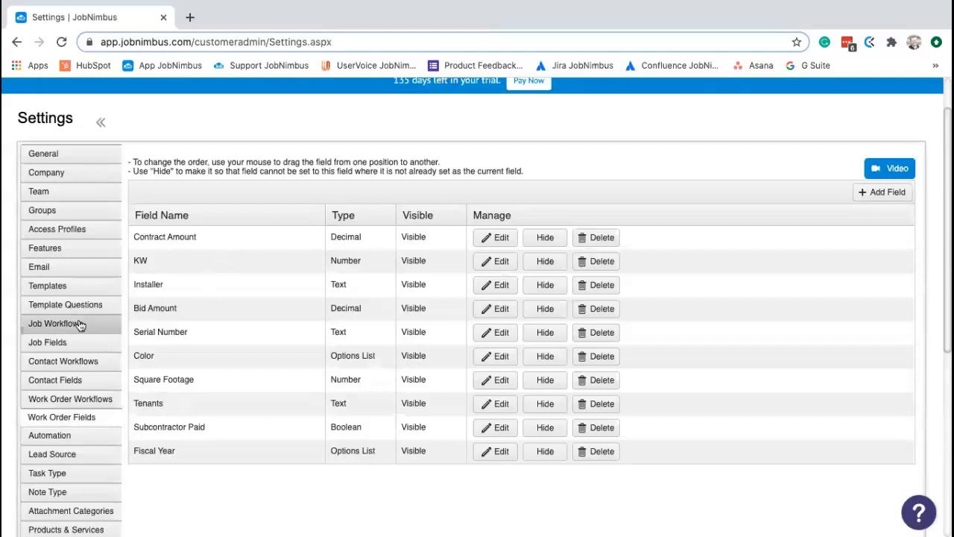
pyautogui.click(71, 289)
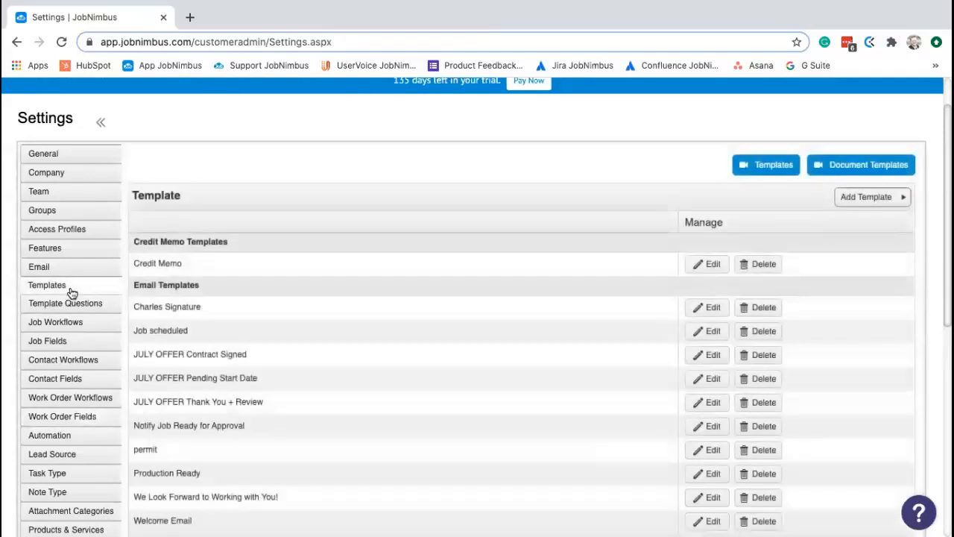
pyautogui.scroll(-2, 498, 360)
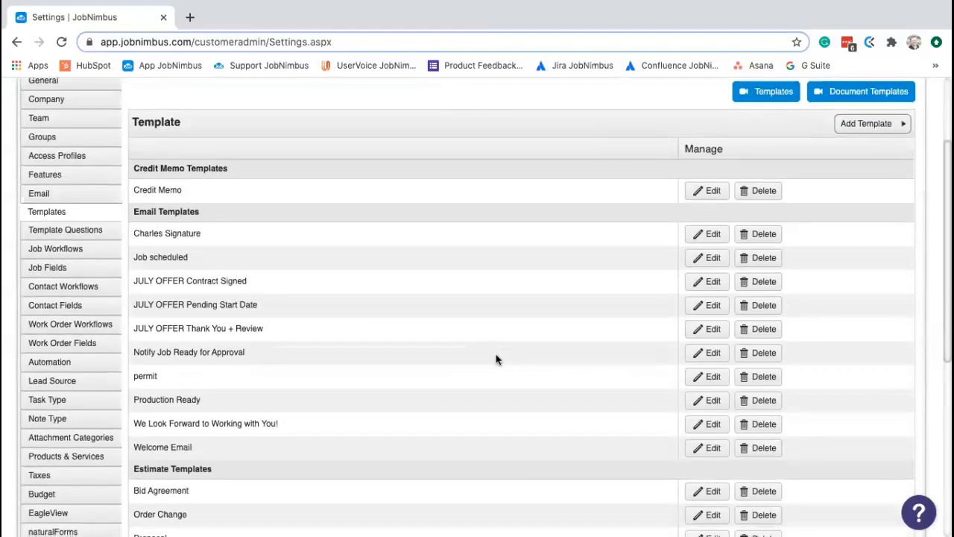
pyautogui.scroll(-4, 498, 360)
pyautogui.scroll(5, 498, 353)
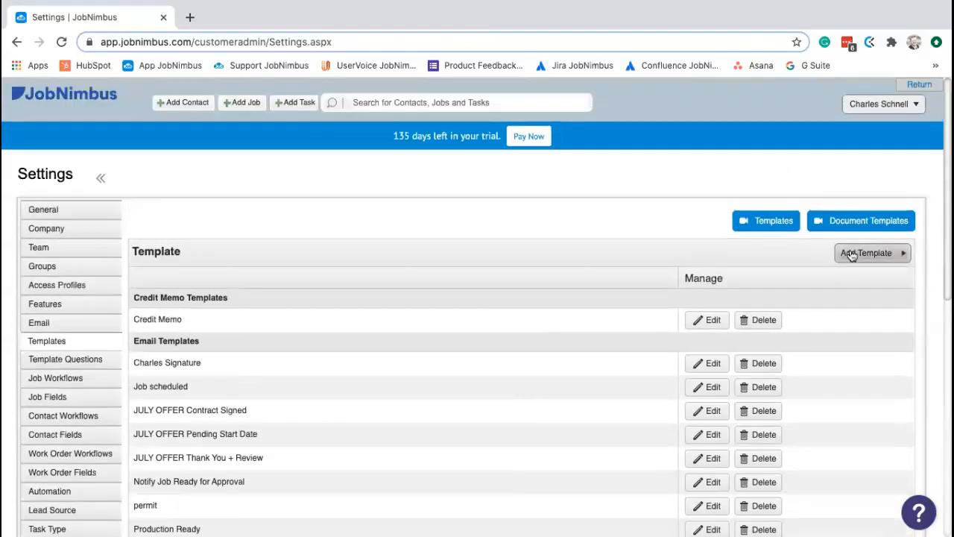
# Start a new work order template from the available Work Order design
pyautogui.click(852, 252)
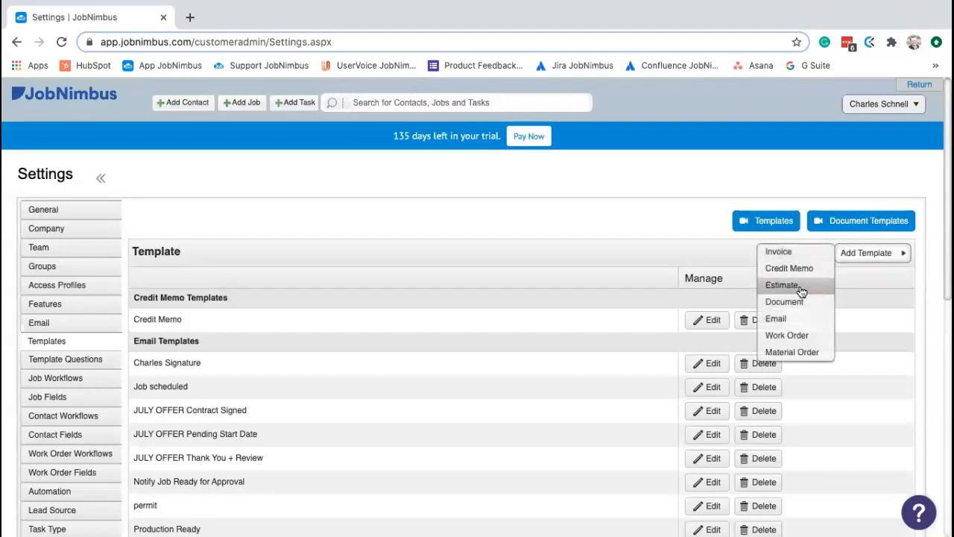
pyautogui.click(787, 335)
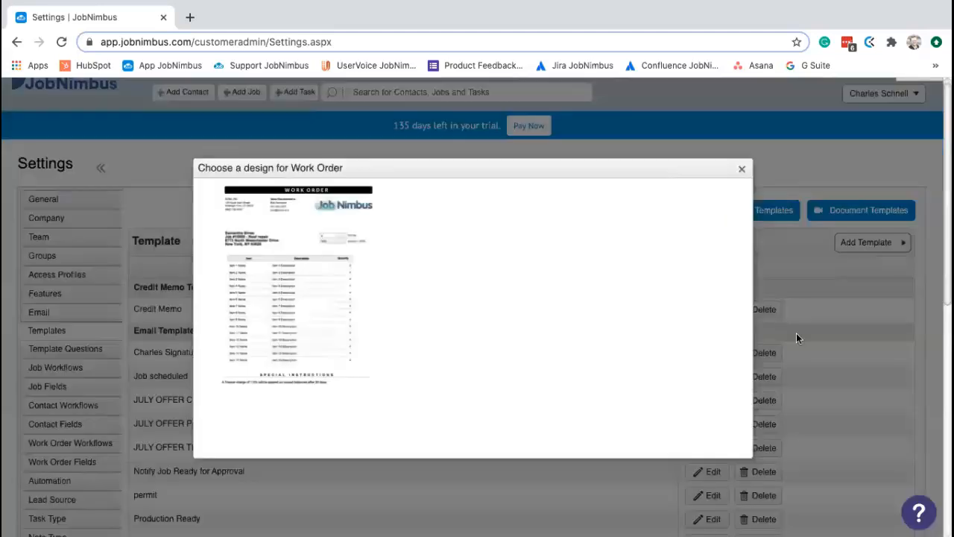
pyautogui.click(313, 260)
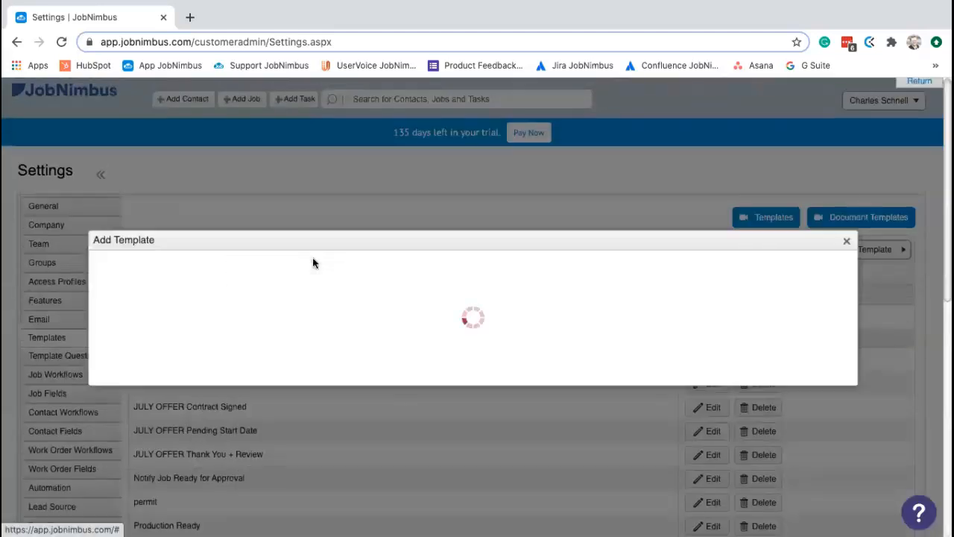
# Insert the Serial Number work order custom field into the Above Items area of the new work order template
pyautogui.scroll(-4, 215, 354)
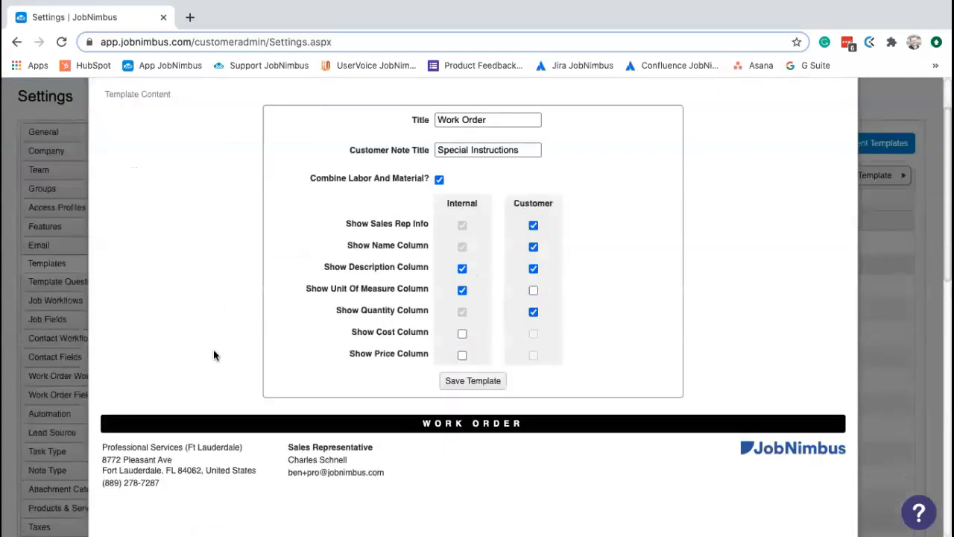
pyautogui.scroll(-2, 223, 351)
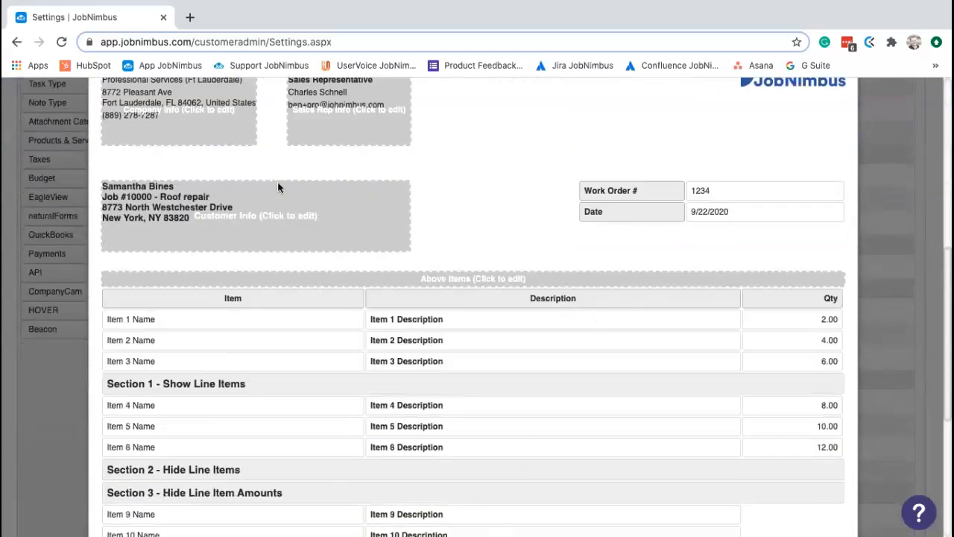
pyautogui.click(397, 271)
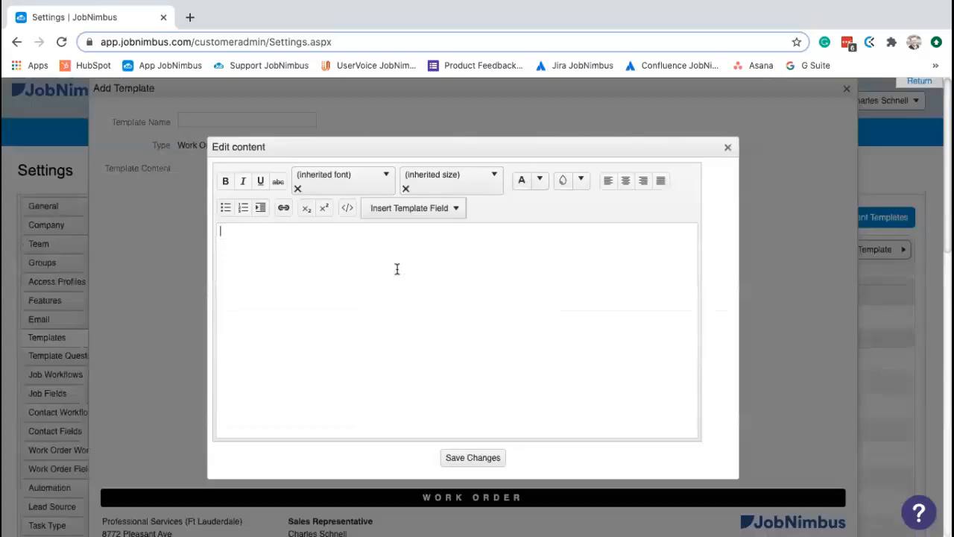
pyautogui.click(433, 213)
pyautogui.moveTo(425, 265)
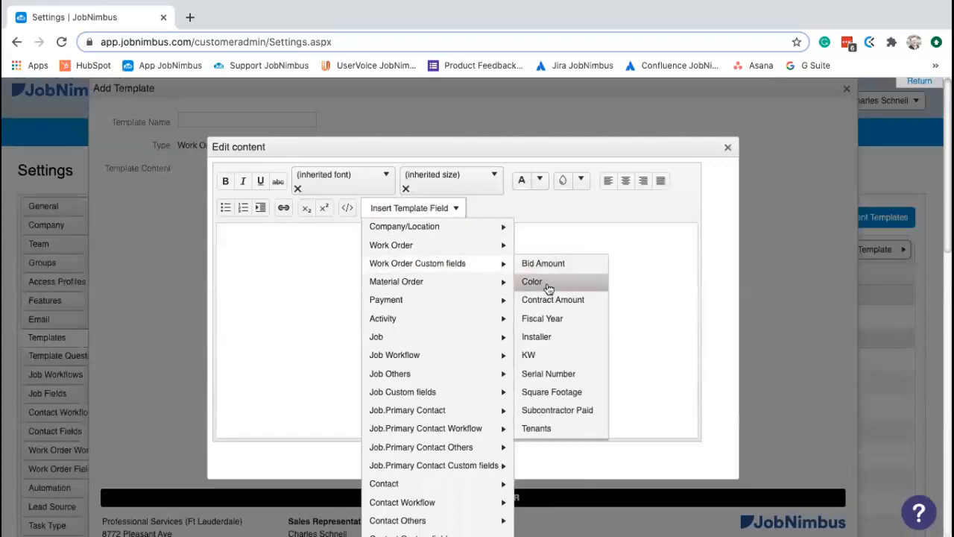
pyautogui.click(555, 372)
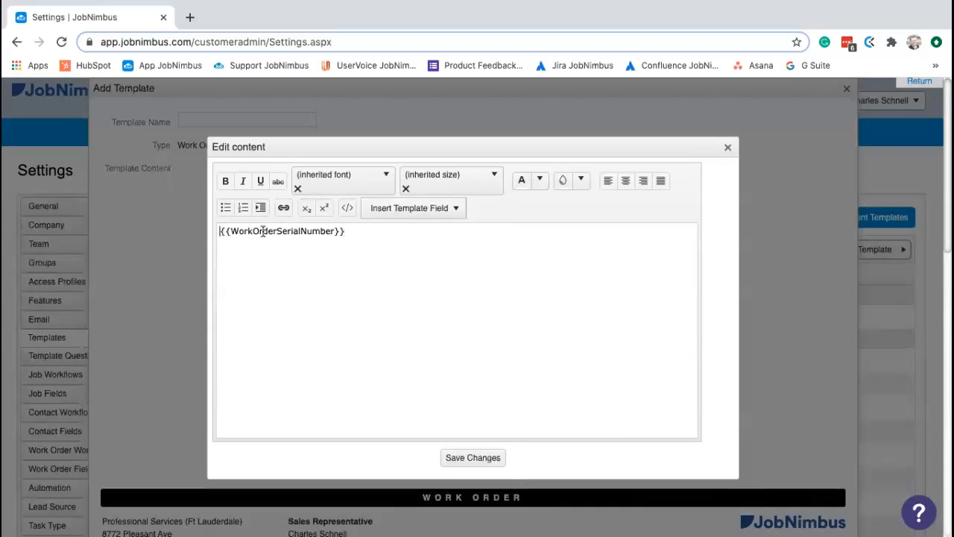
# Put the label "Serial Number:" before the inserted field, save the content changes and check the template preview
pyautogui.write('Serial Nu')
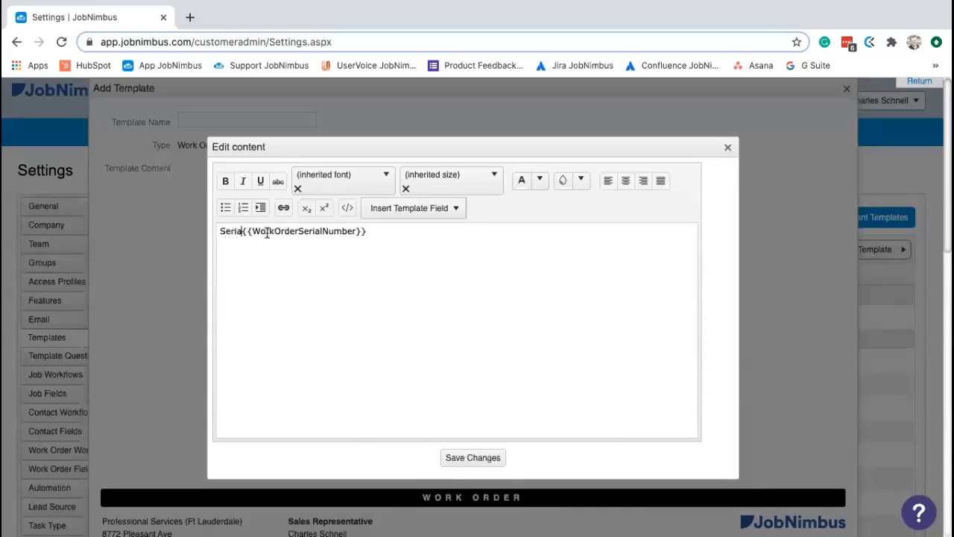
pyautogui.write('mber')
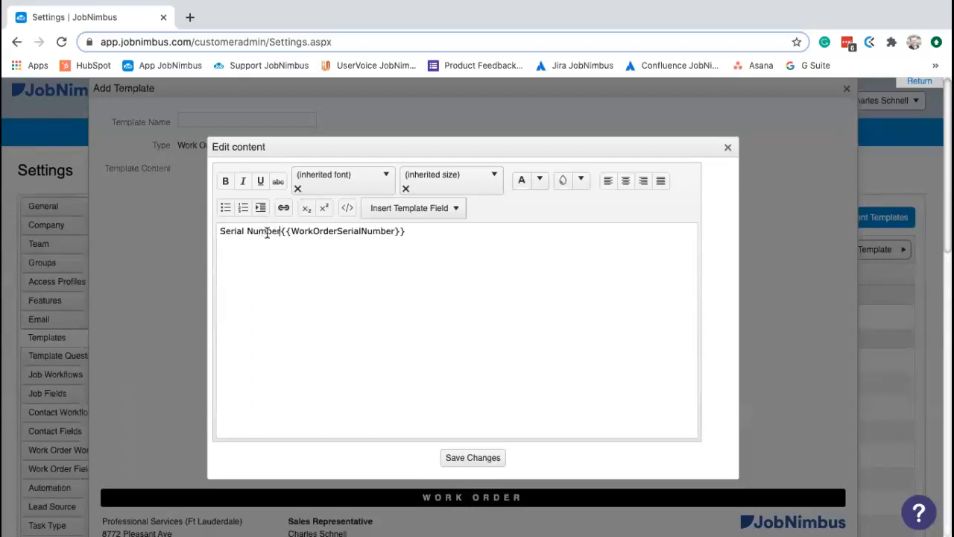
pyautogui.write(':')
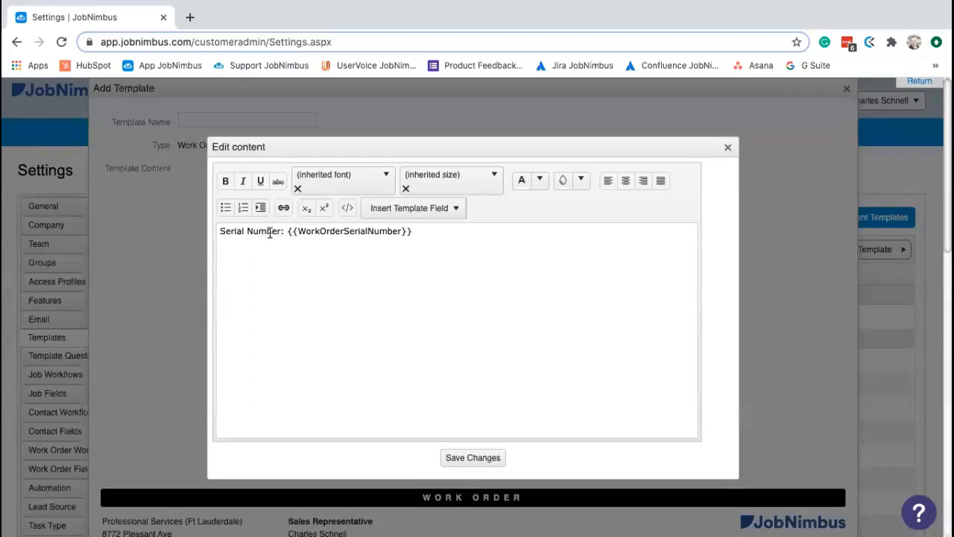
pyautogui.click(470, 456)
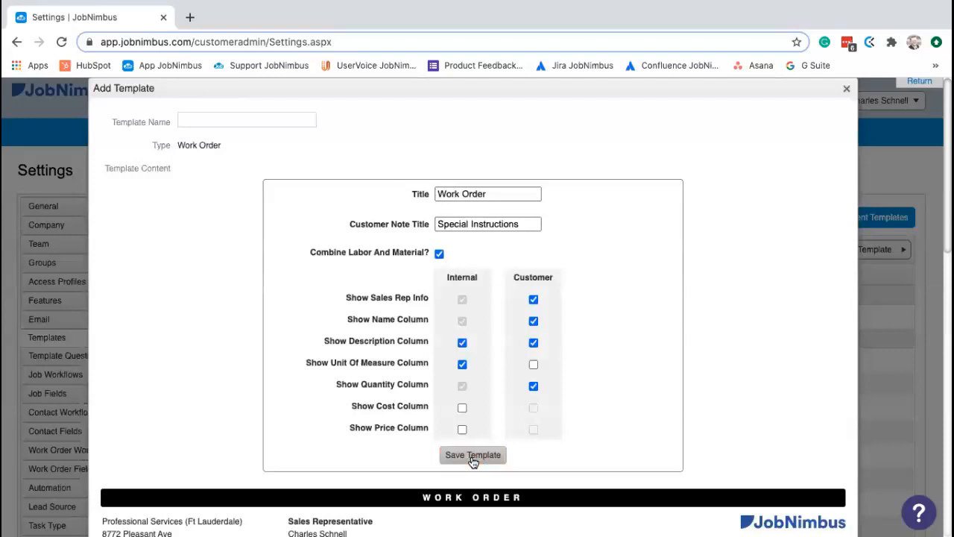
pyautogui.scroll(-1, 669, 400)
pyautogui.scroll(-4, 668, 400)
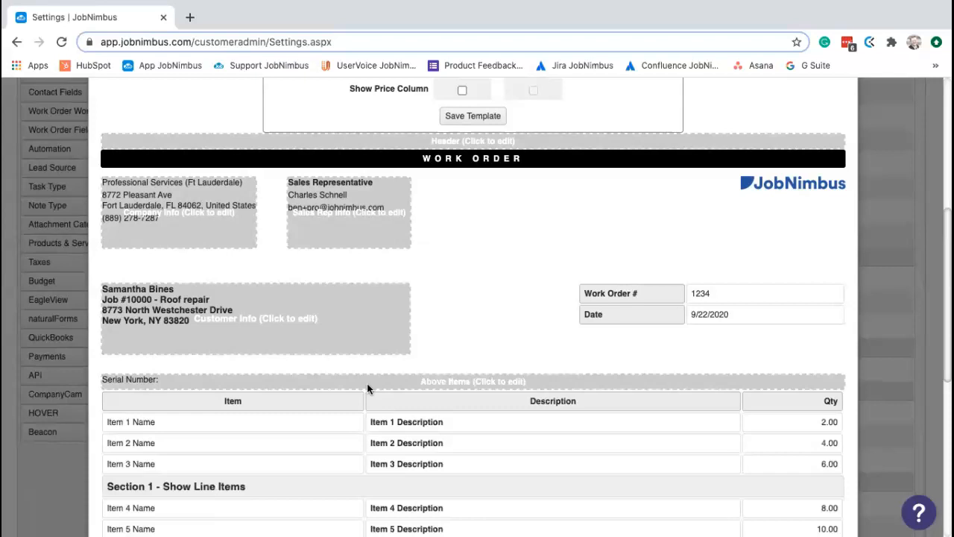
pyautogui.scroll(5, 366, 383)
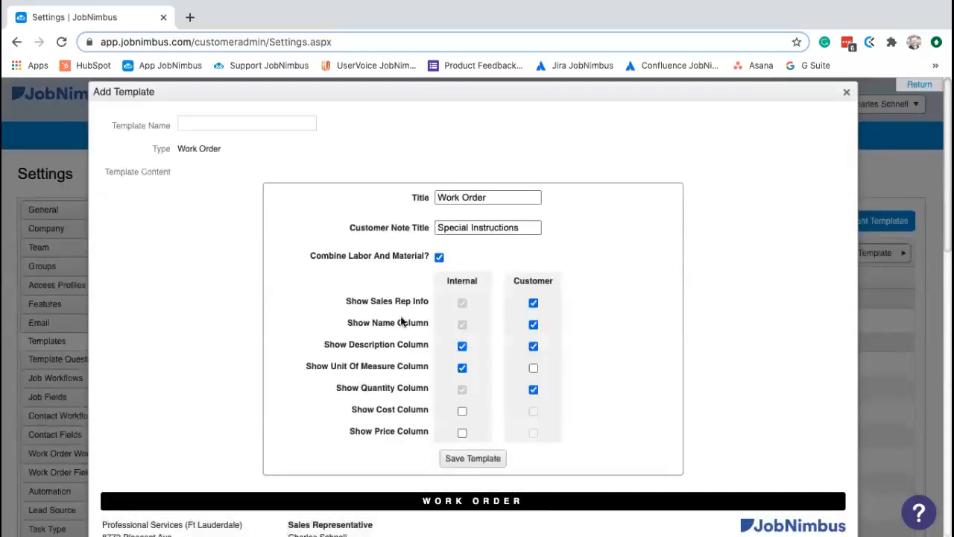
# Set both the work order template's title and its template name to Siding
pyautogui.tripleClick(510, 193)
pyautogui.write('Siding')
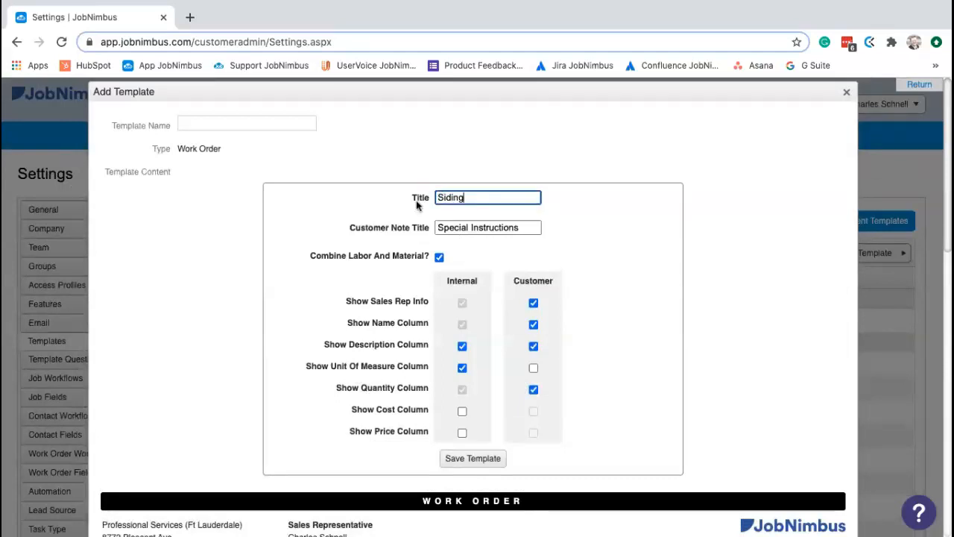
pyautogui.click(235, 120)
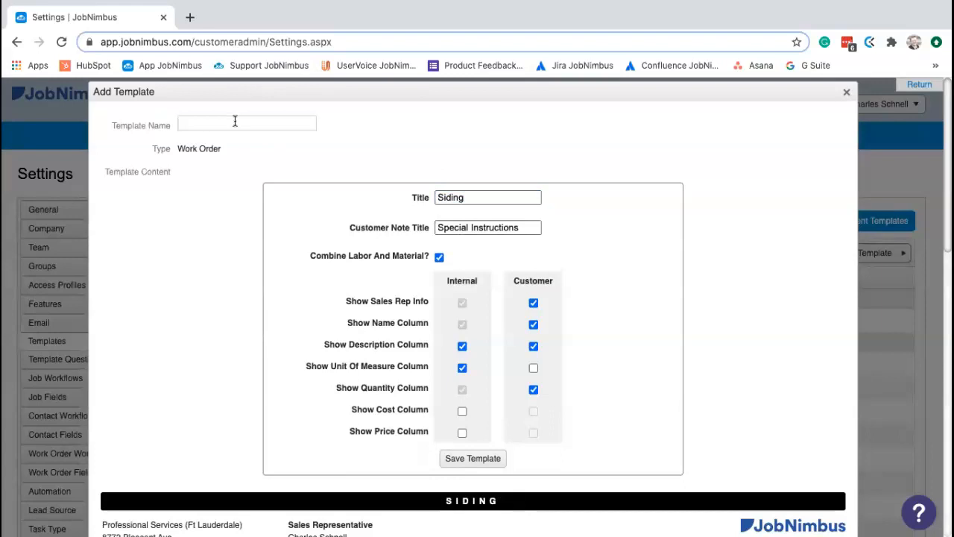
pyautogui.write('Siding')
# Open the JobNimbus Feedback site in a new browser tab and view its Financials ideas
pyautogui.click(189, 19)
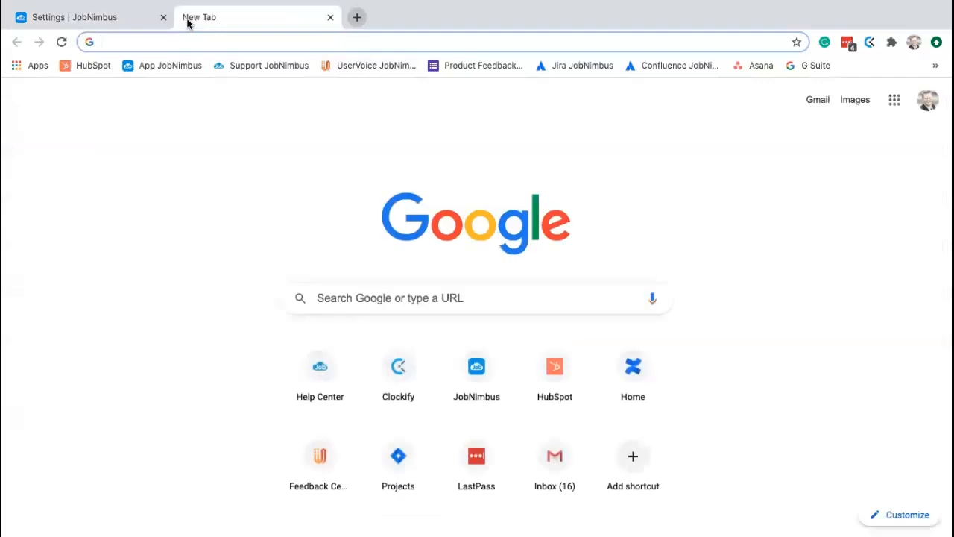
pyautogui.write('user')
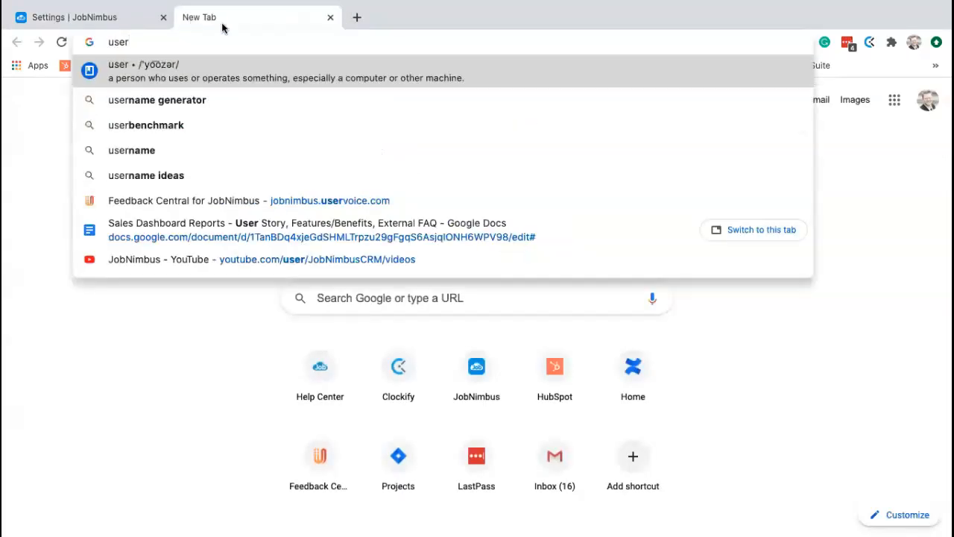
pyautogui.click(298, 203)
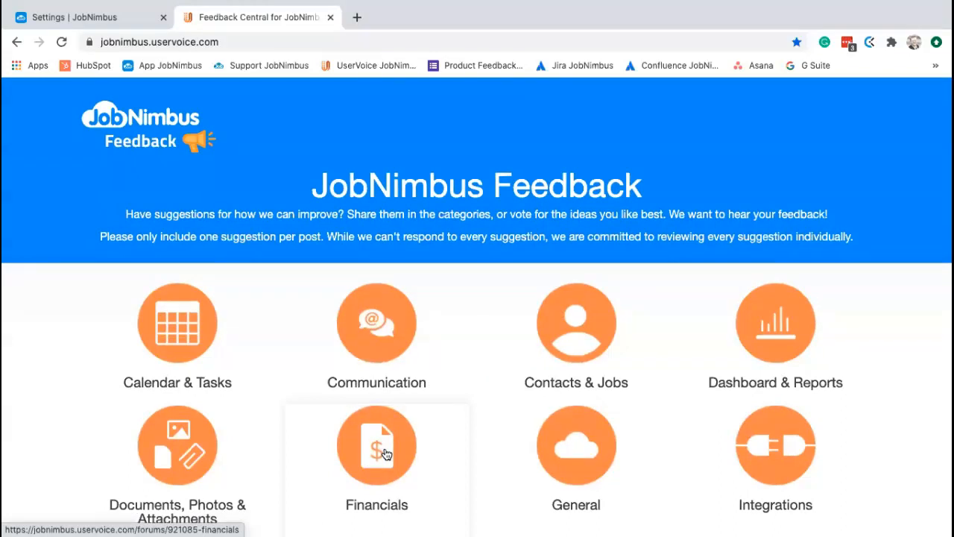
pyautogui.click(385, 454)
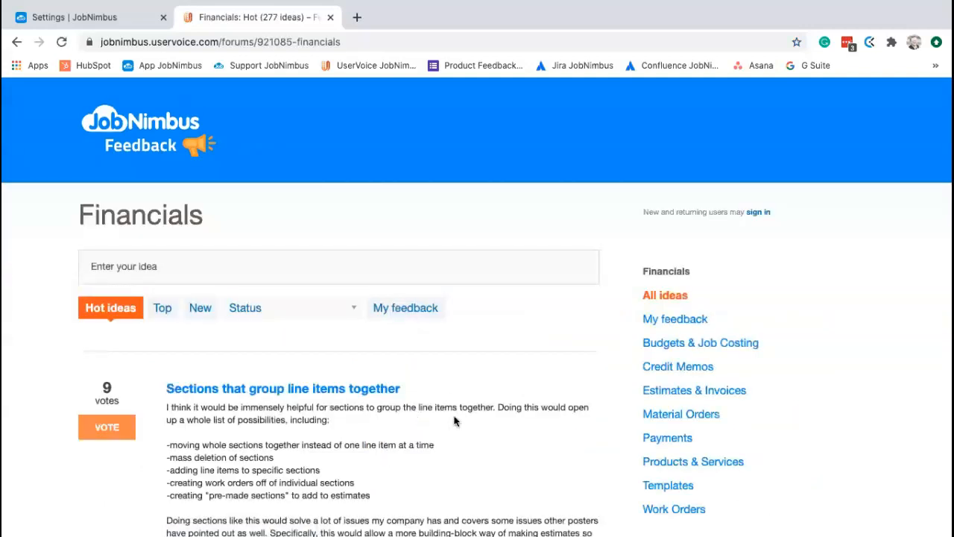
# Return to the account settings, close the Siding template without saving, and search for and open the Smith Industries contact
pyautogui.click(95, 25)
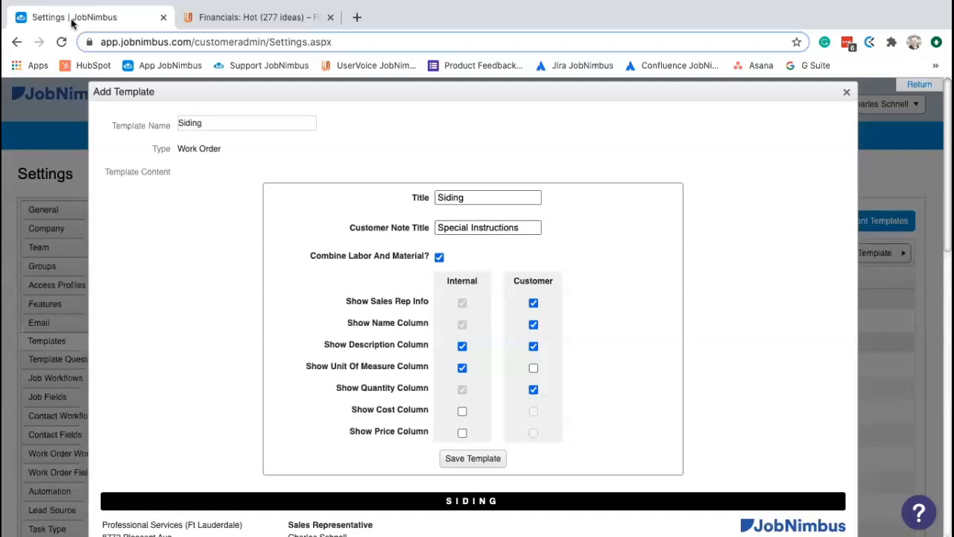
pyautogui.click(846, 92)
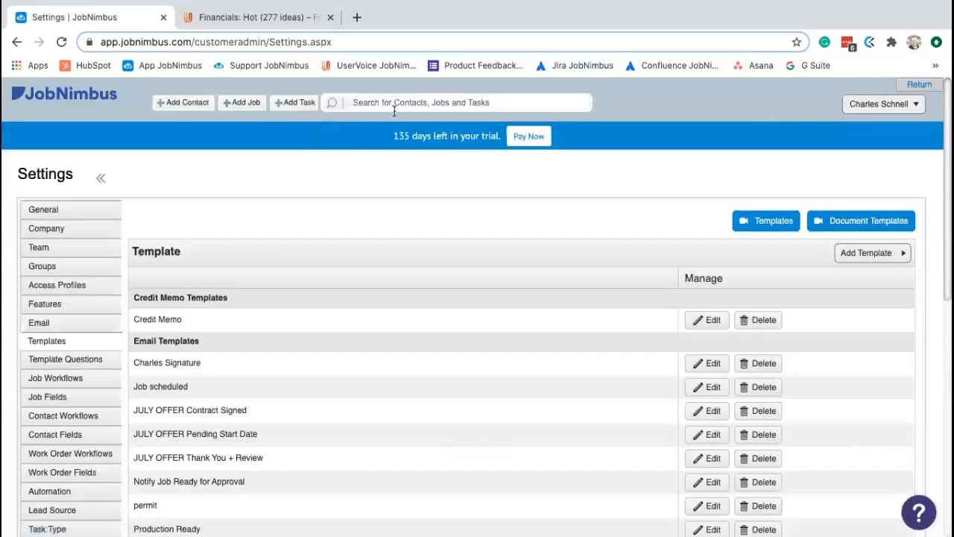
pyautogui.click(415, 102)
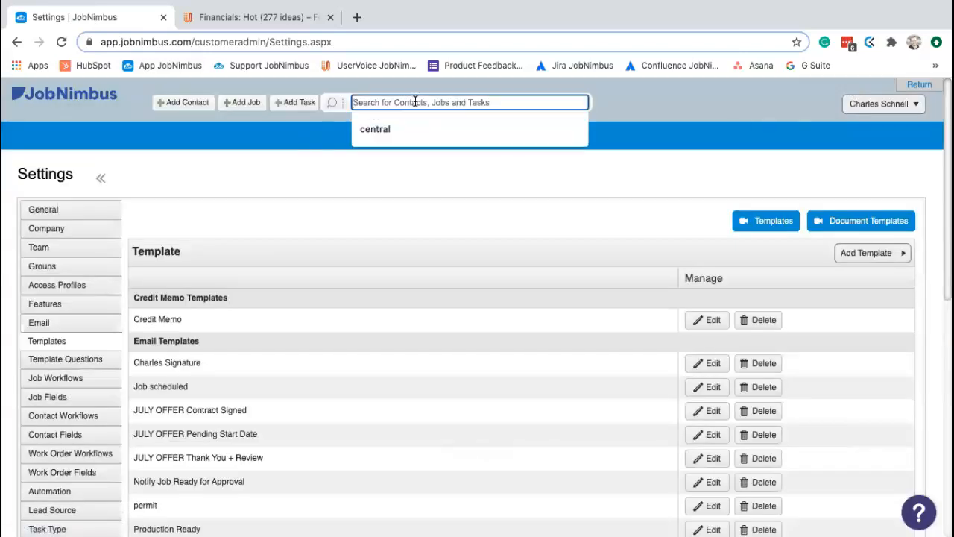
pyautogui.write('sally')
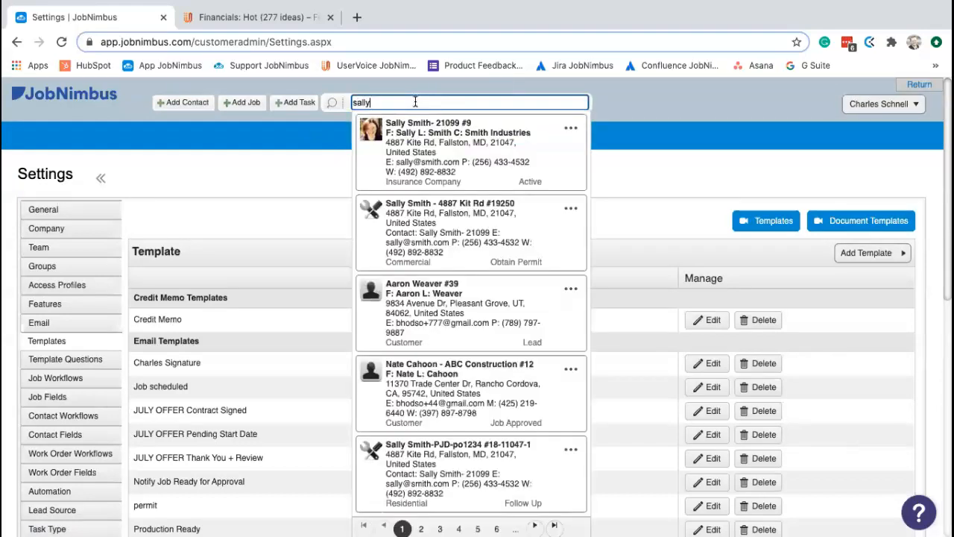
pyautogui.click(535, 154)
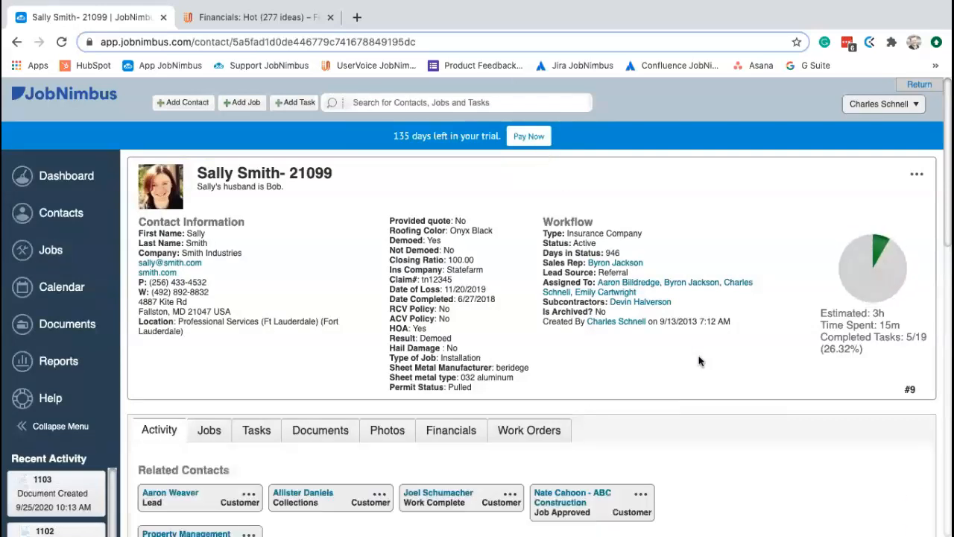
# Convert the contact's estimate dated 3/16/2020 to an invoice
pyautogui.click(450, 430)
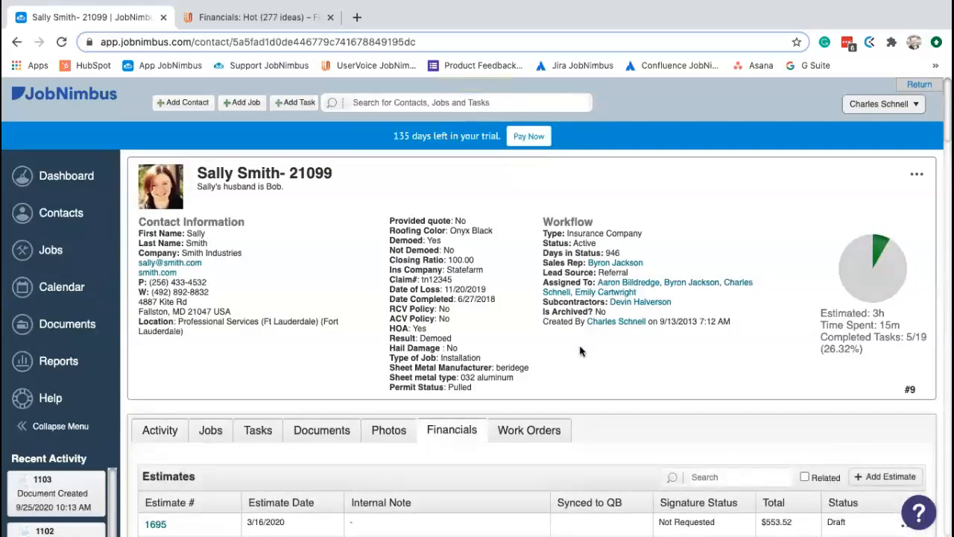
pyautogui.scroll(-3, 581, 351)
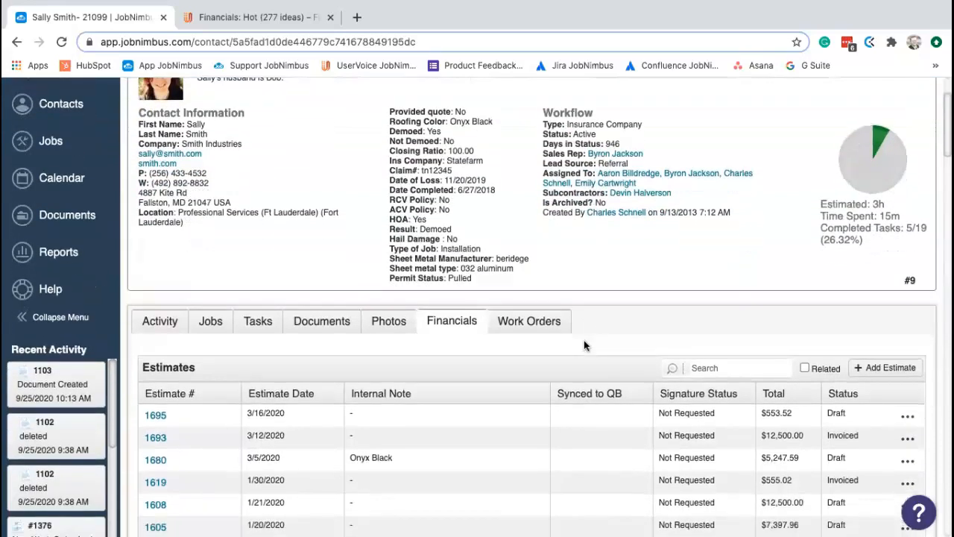
pyautogui.click(907, 419)
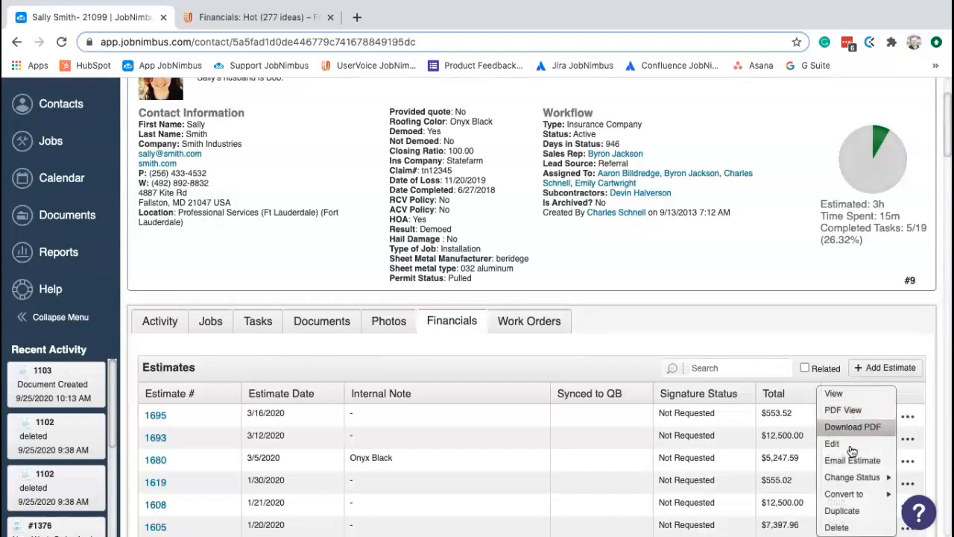
pyautogui.moveTo(856, 500)
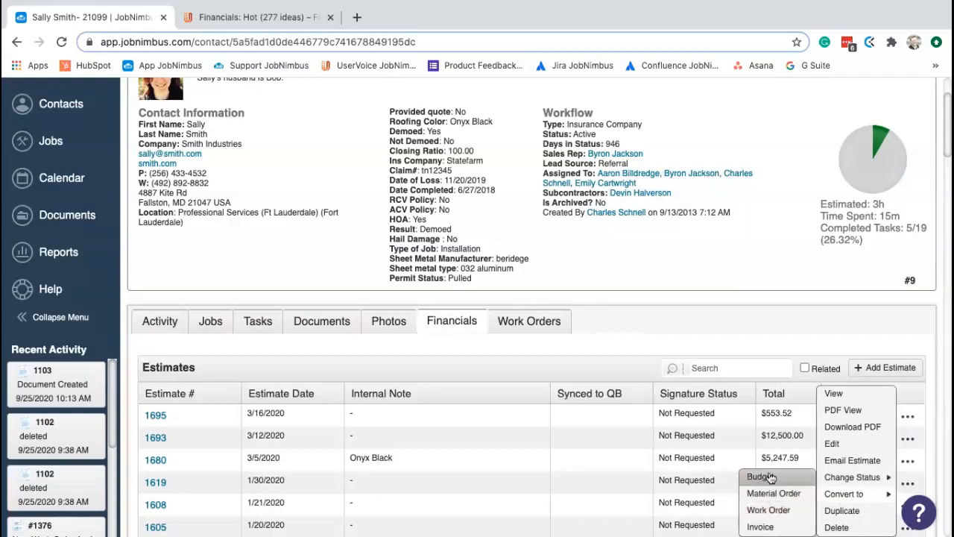
pyautogui.click(760, 526)
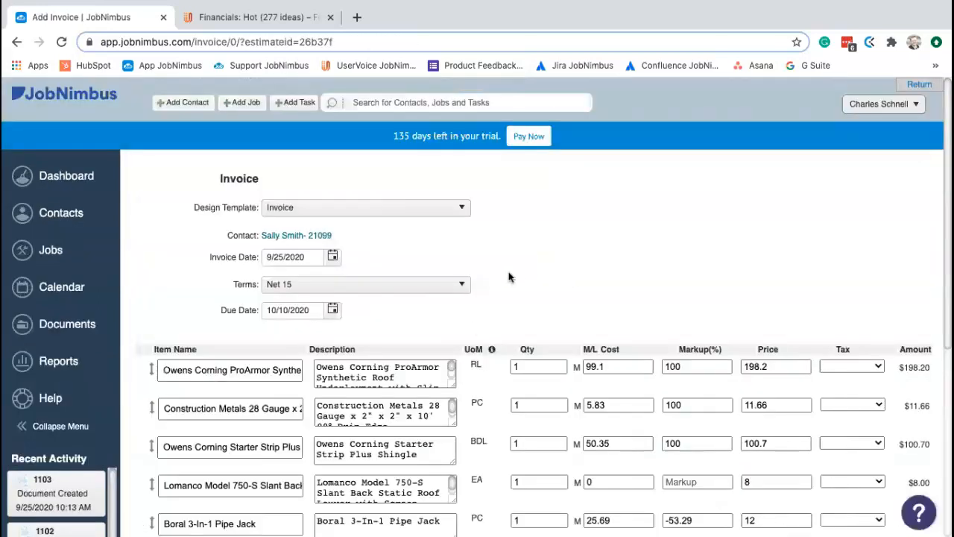
# Set the new invoice's terms to Due On Receipt and review its line items and totals
pyautogui.scroll(-1, 509, 278)
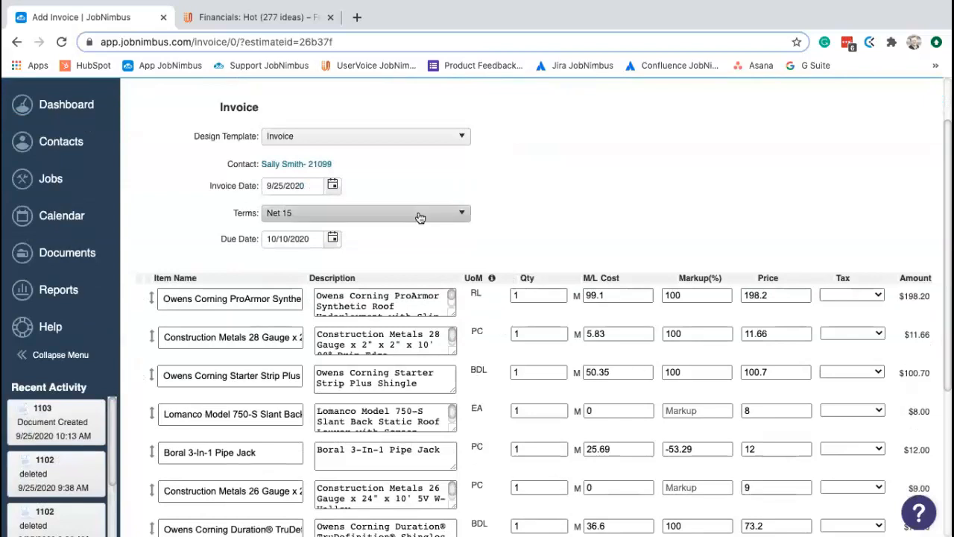
pyautogui.click(420, 214)
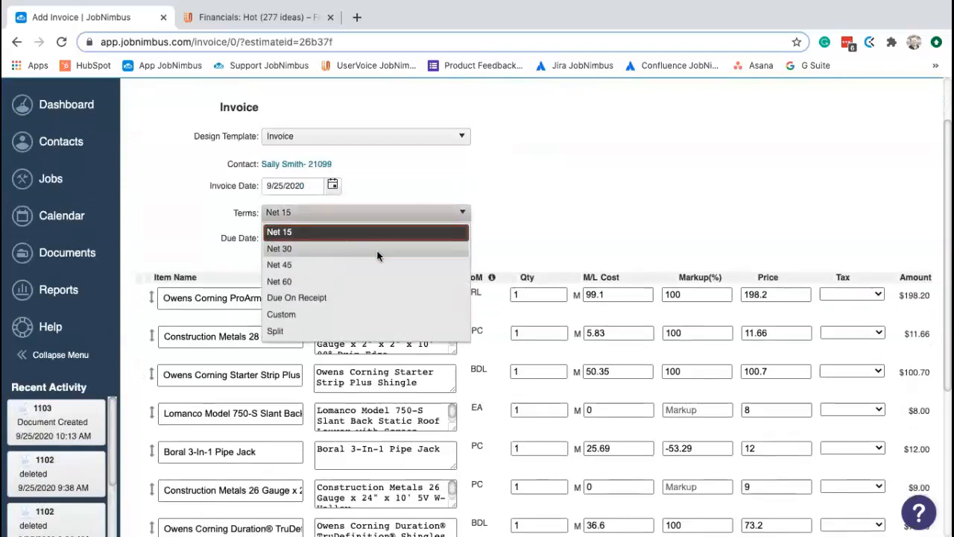
pyautogui.click(313, 297)
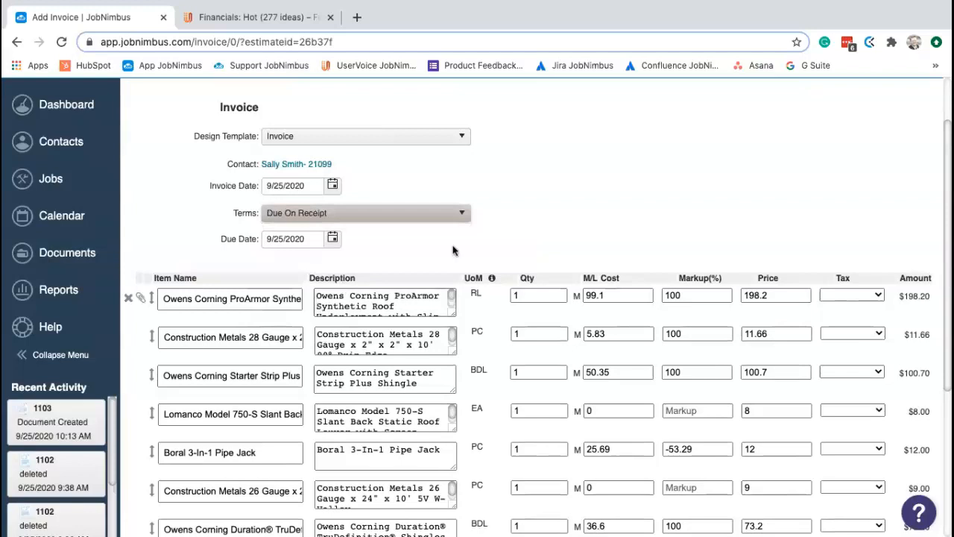
pyautogui.scroll(-3, 530, 255)
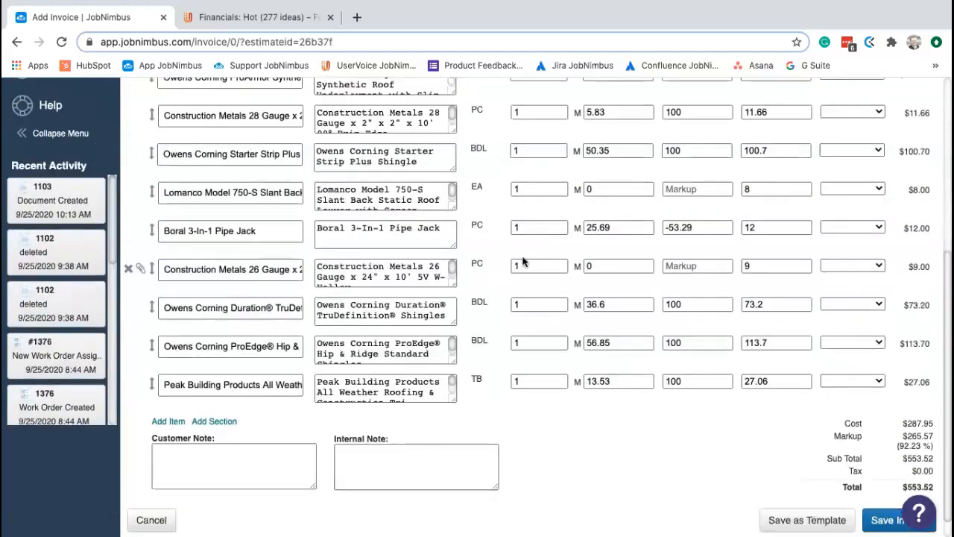
pyautogui.scroll(-1, 829, 447)
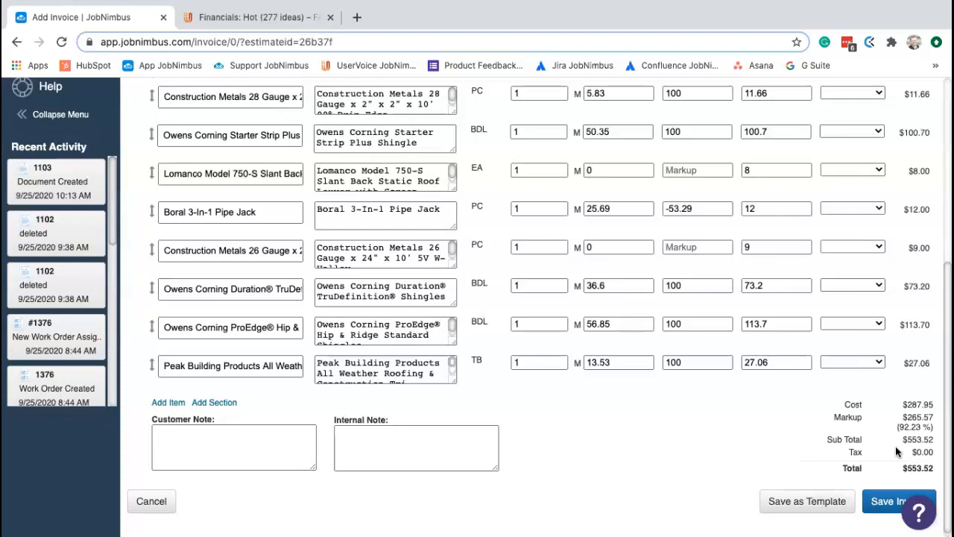
# Switch to the full-screen slide presentation and advance to the Final Notes slide
pyautogui.hotkey('ctrl', 'Left')
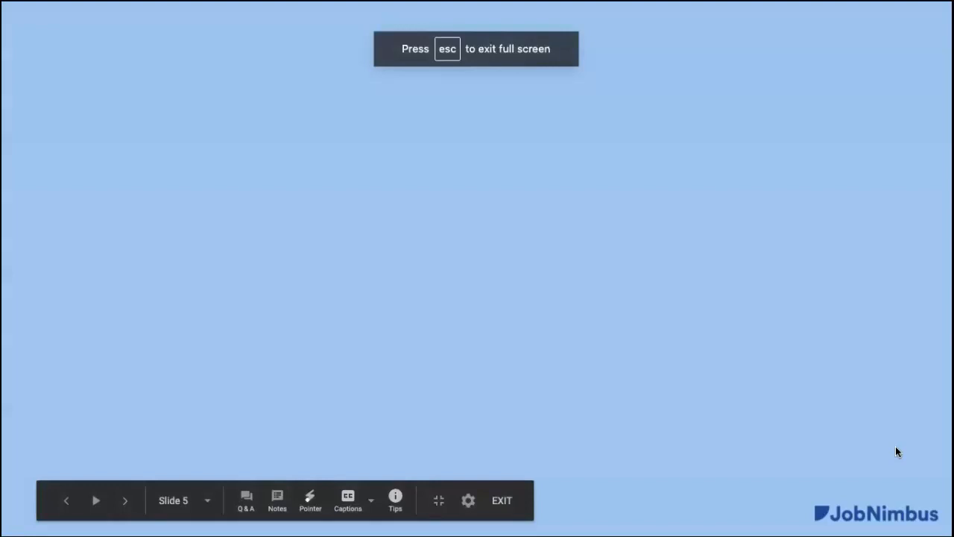
pyautogui.press('Right')
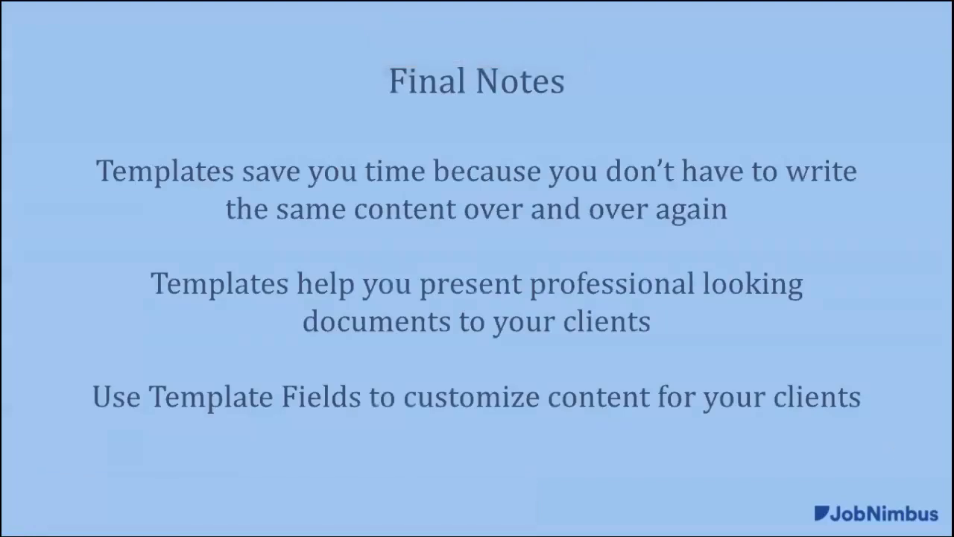